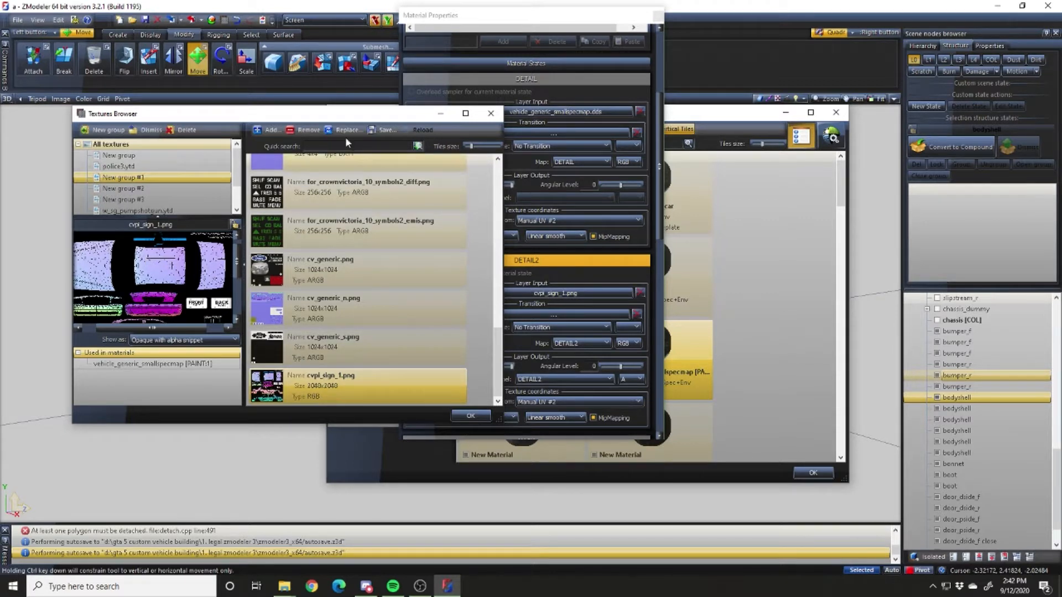
Remove the cvpi_sign_1.png texture from the texture library and clear the DETAIL2 layer's texture map
left_click(311, 133)
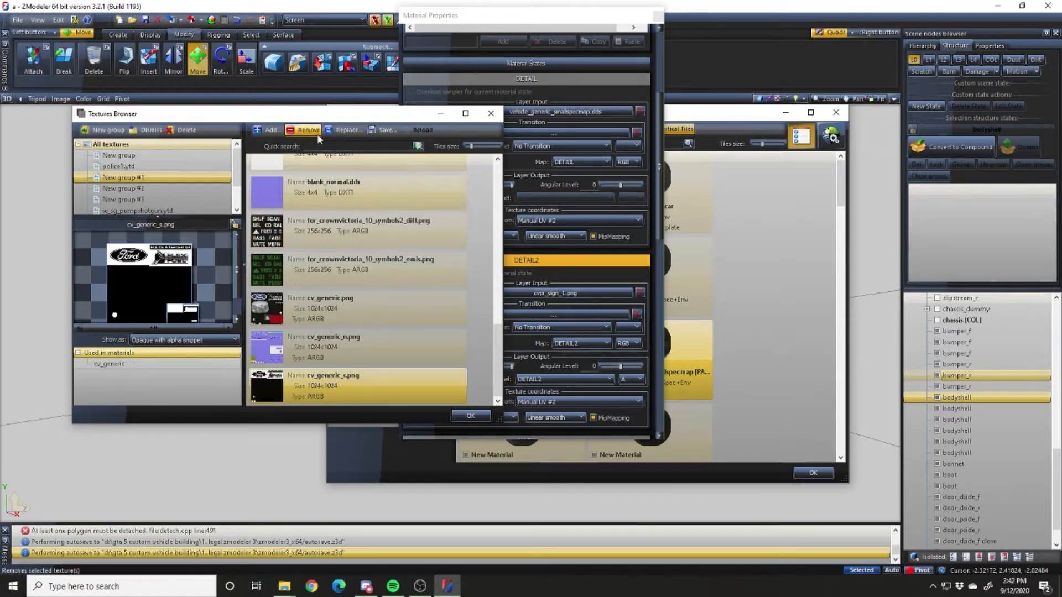
left_click(490, 113)
left_click(641, 295)
left_click(658, 15)
left_click(832, 114)
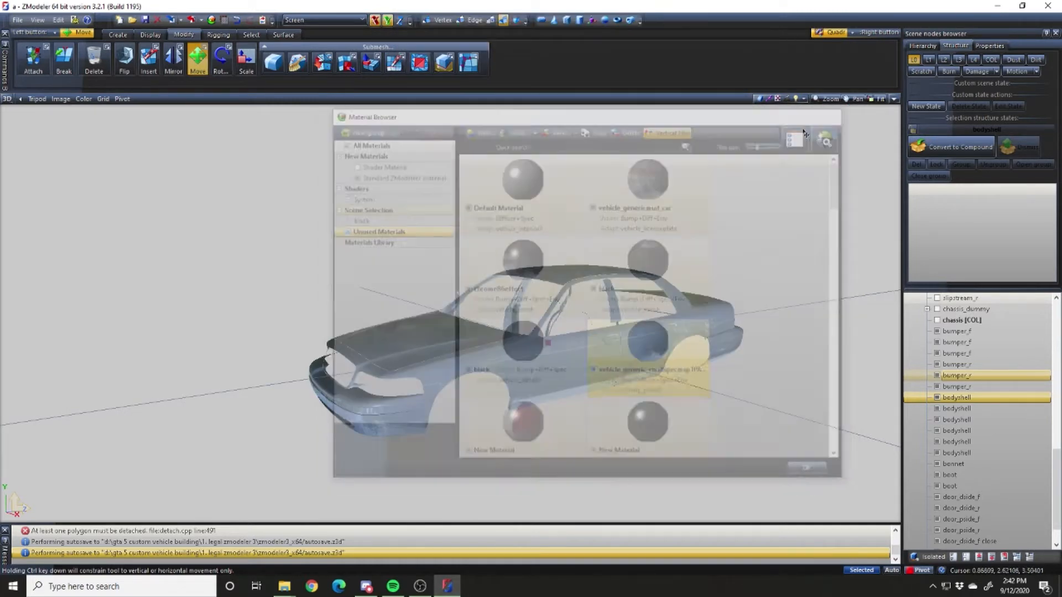
Examine the car body's front, side panels and lower door edges from several angles
middle_click_drag(612, 367, 703, 360)
scroll(621, 367, "up", 1)
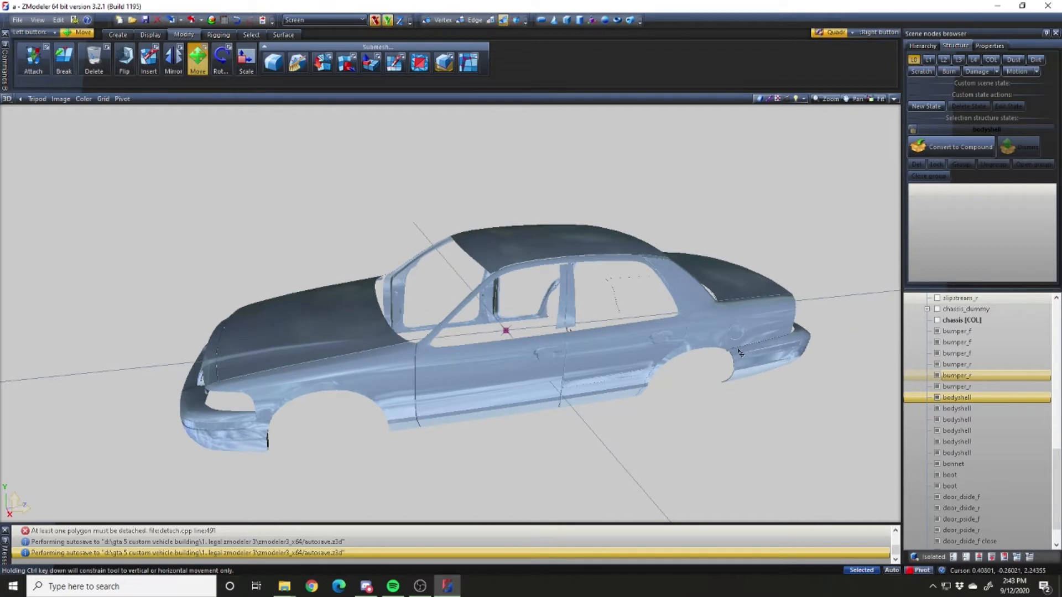
middle_click_drag(692, 368, 697, 352)
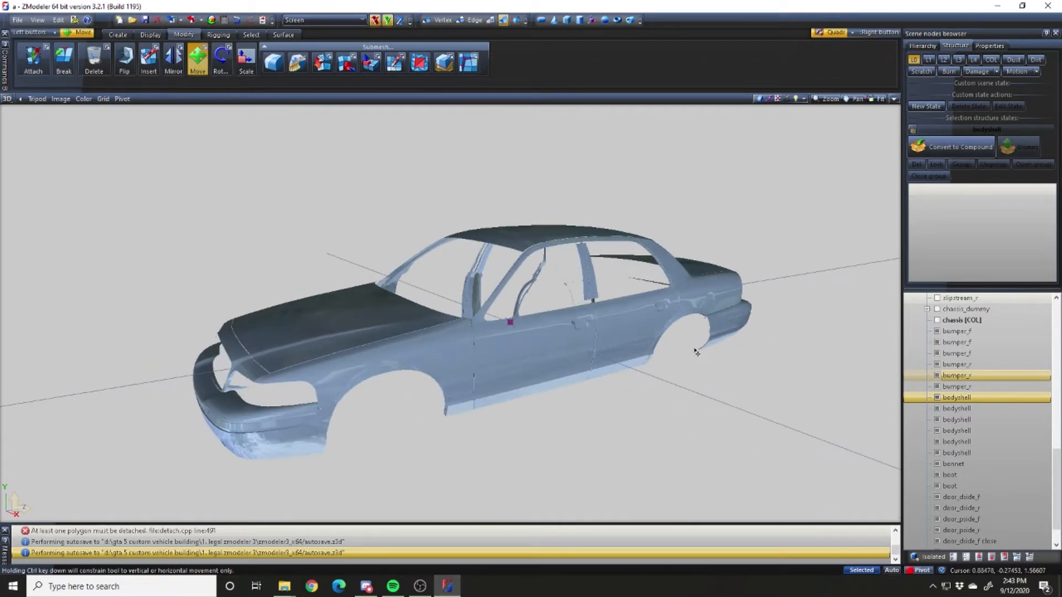
middle_click_drag(729, 351, 678, 348)
middle_click_drag(532, 374, 633, 383)
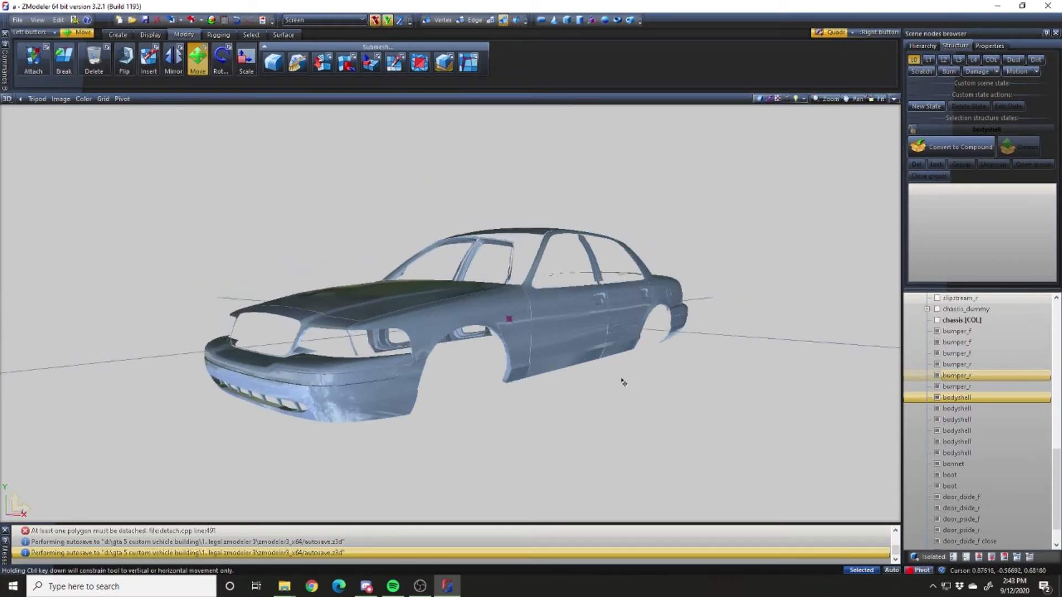
middle_click_drag(547, 401, 531, 403)
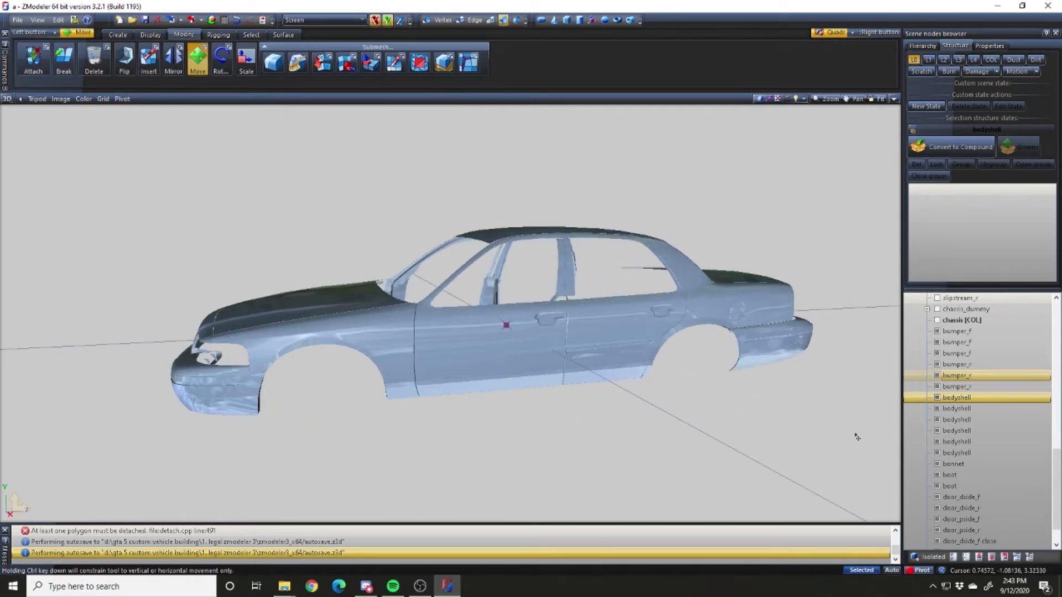
middle_click_drag(732, 418, 733, 415)
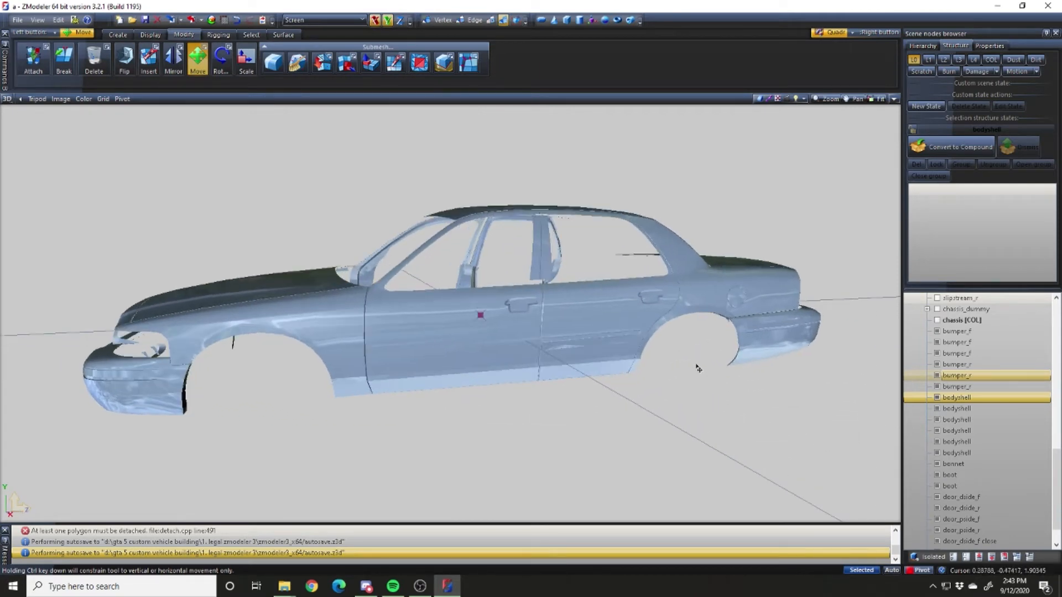
scroll(698, 368, "up", 8)
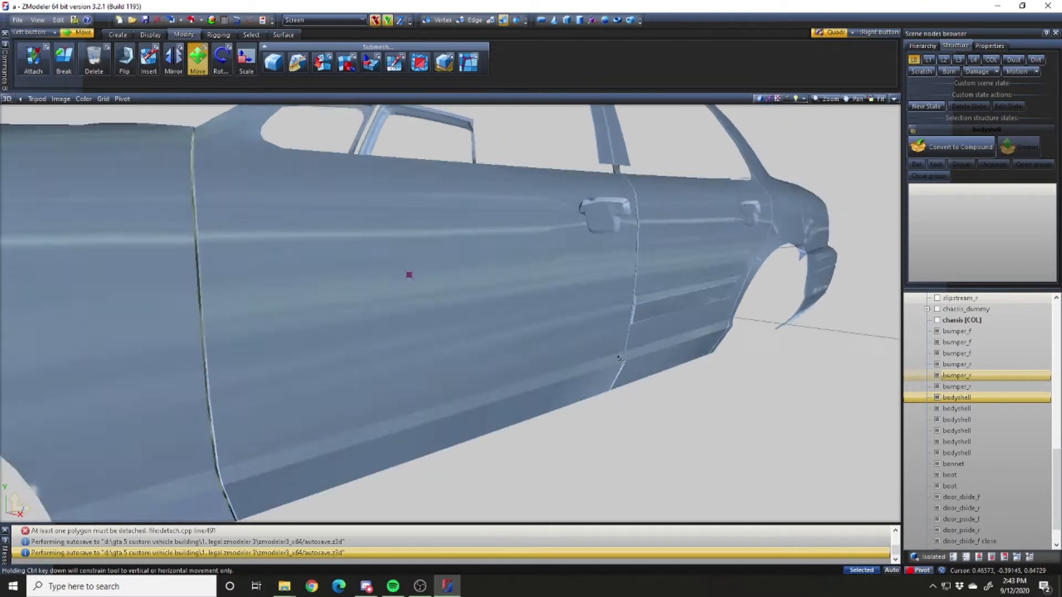
scroll(619, 359, "down", 8)
middle_click_drag(629, 351, 434, 370)
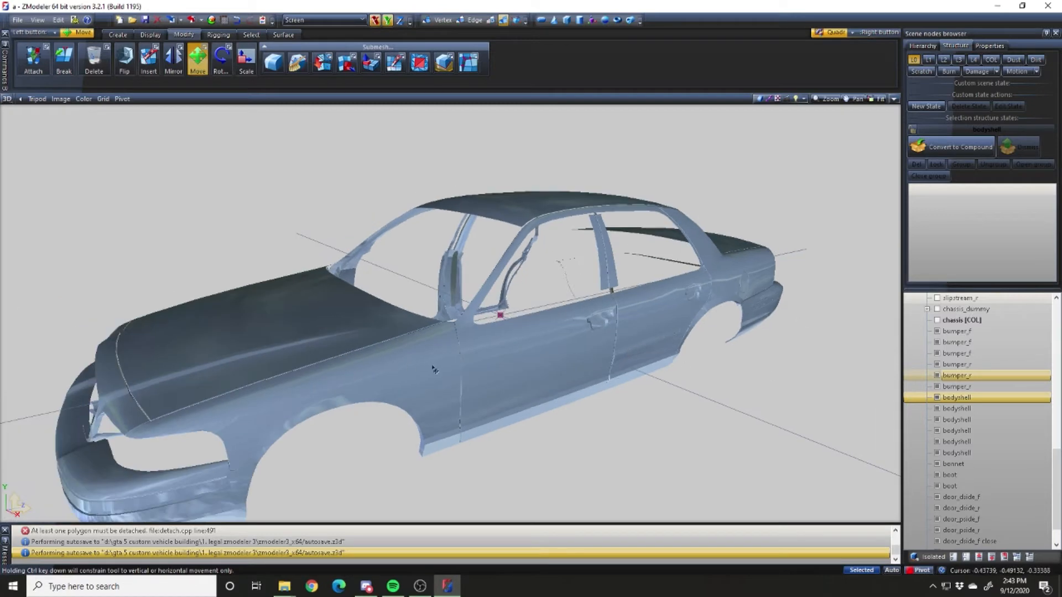
middle_click_drag(435, 370, 607, 375)
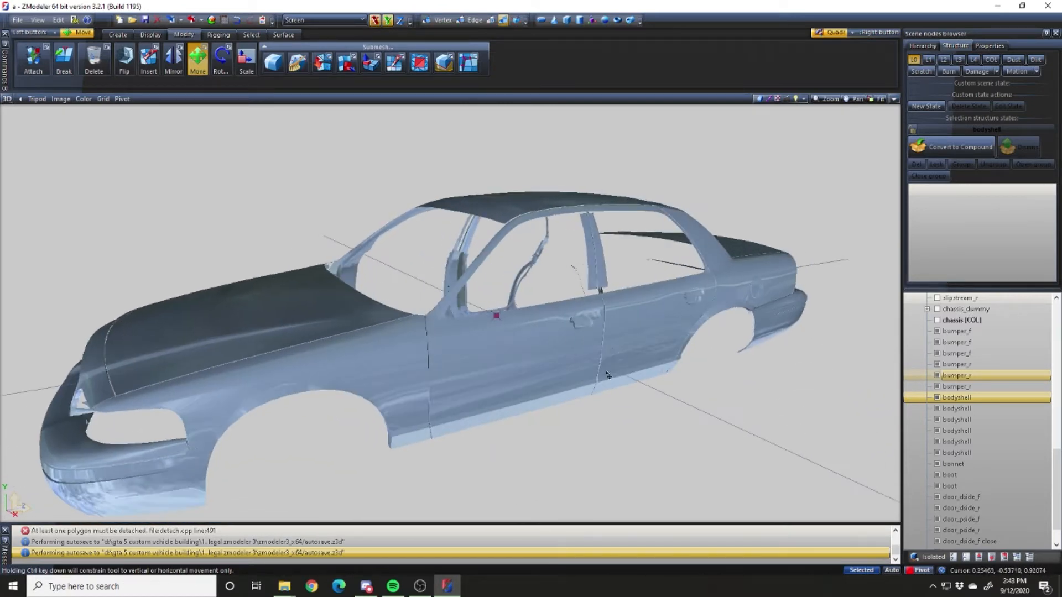
scroll(606, 375, "down", 2)
Switch to the four-viewport layout and hide every part of the car
key("alt+w")
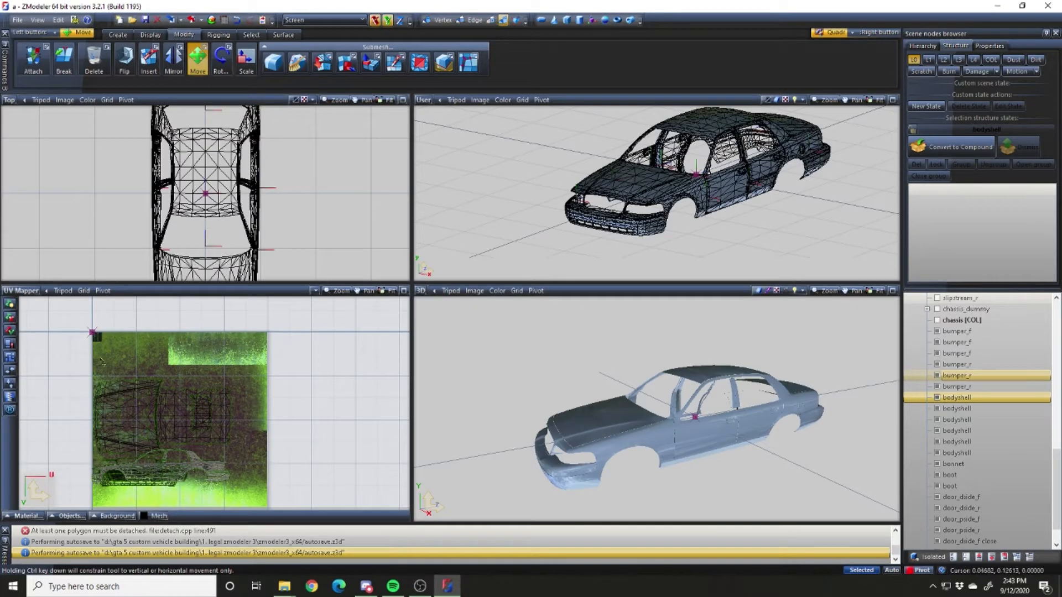
scroll(223, 365, "down", 3)
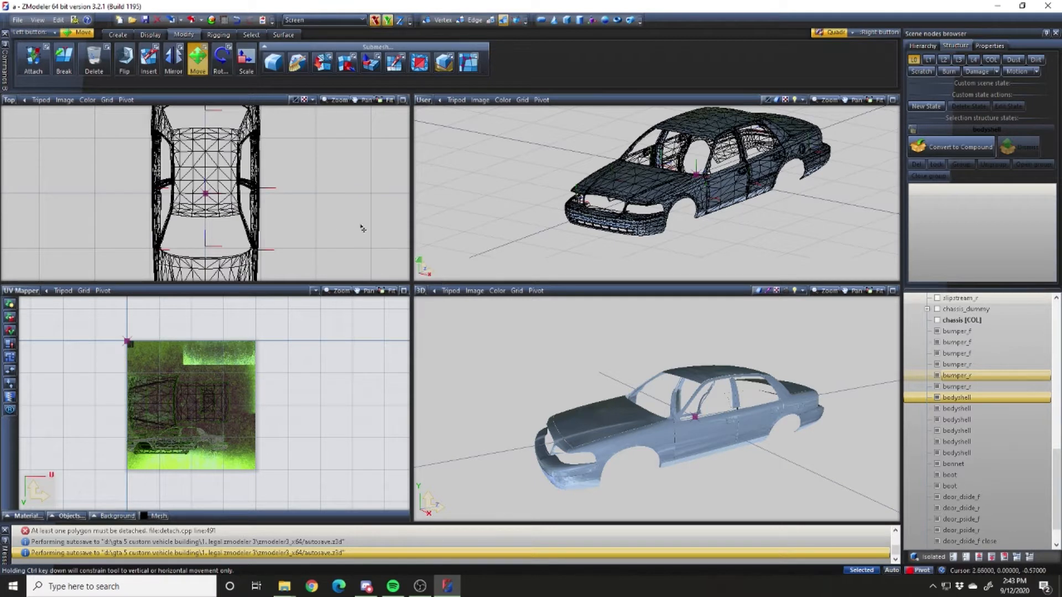
left_click(964, 558)
left_click(1015, 332)
scroll(995, 370, "down", 1)
scroll(986, 383, "up", 2)
Show only one side of the car: the third bumper_f, second bumper_r, second bodyshell, door_dside_f and door_dside_r
left_click(974, 376)
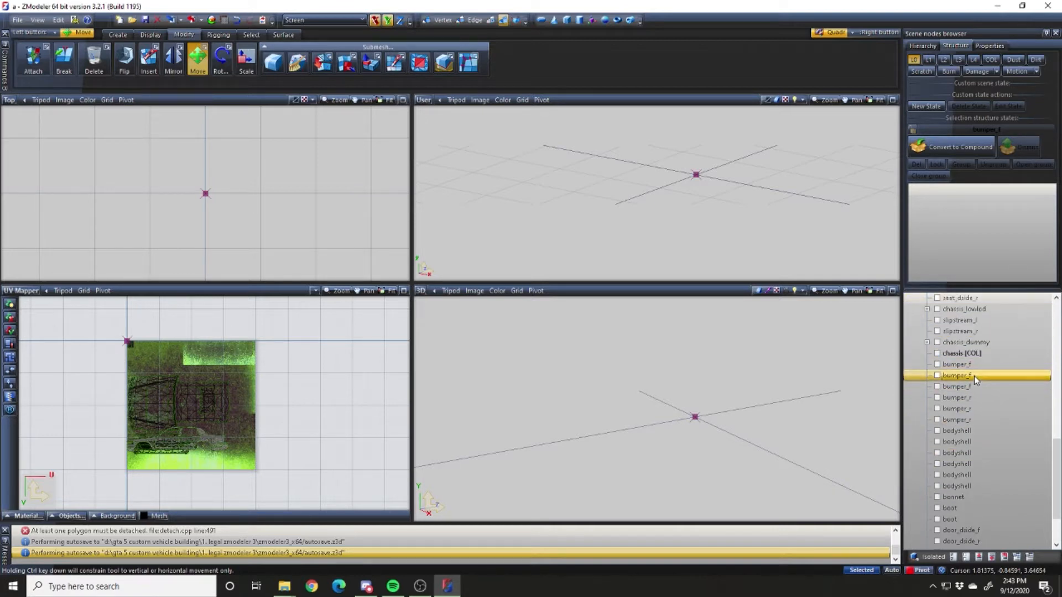
left_click(976, 362)
key("Down")
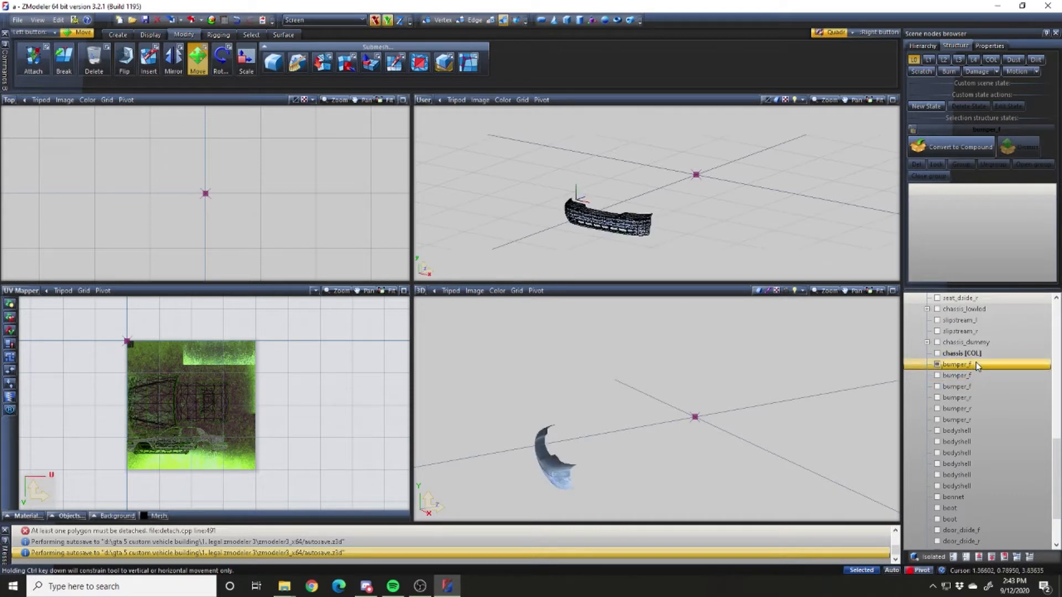
key("Down")
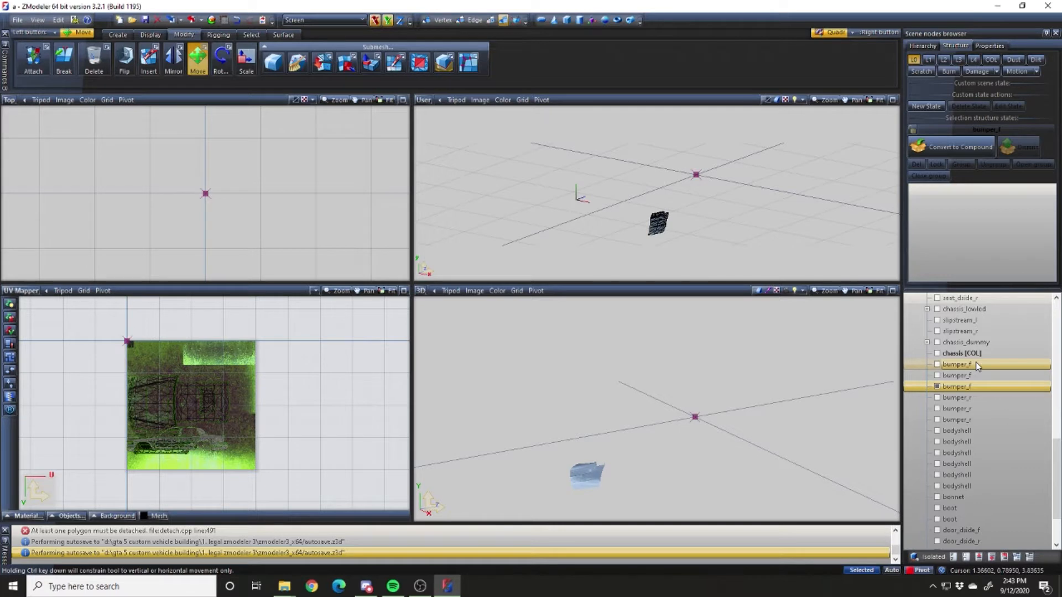
key("Down")
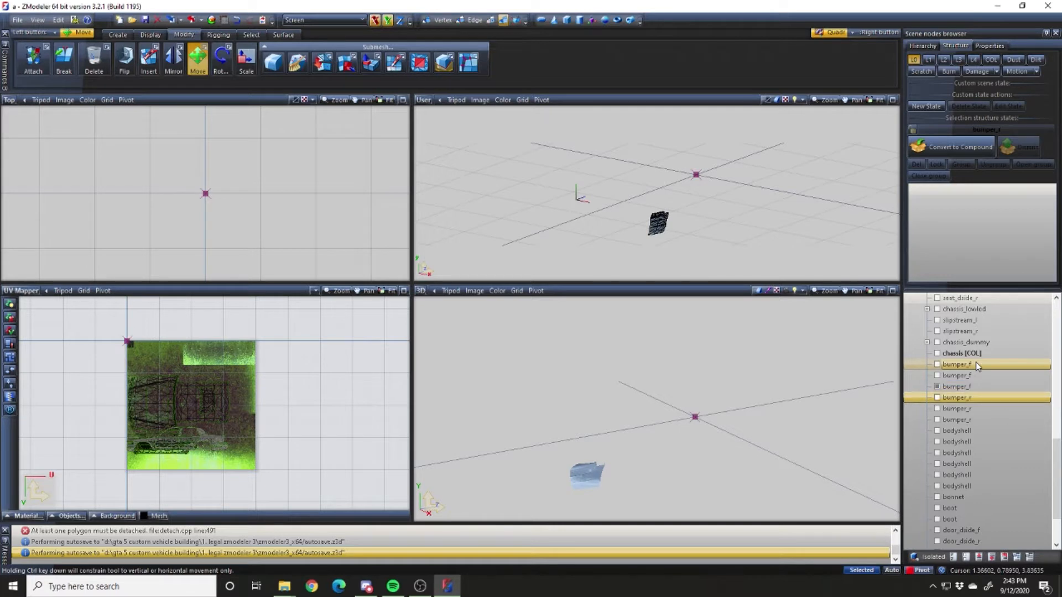
key("Down")
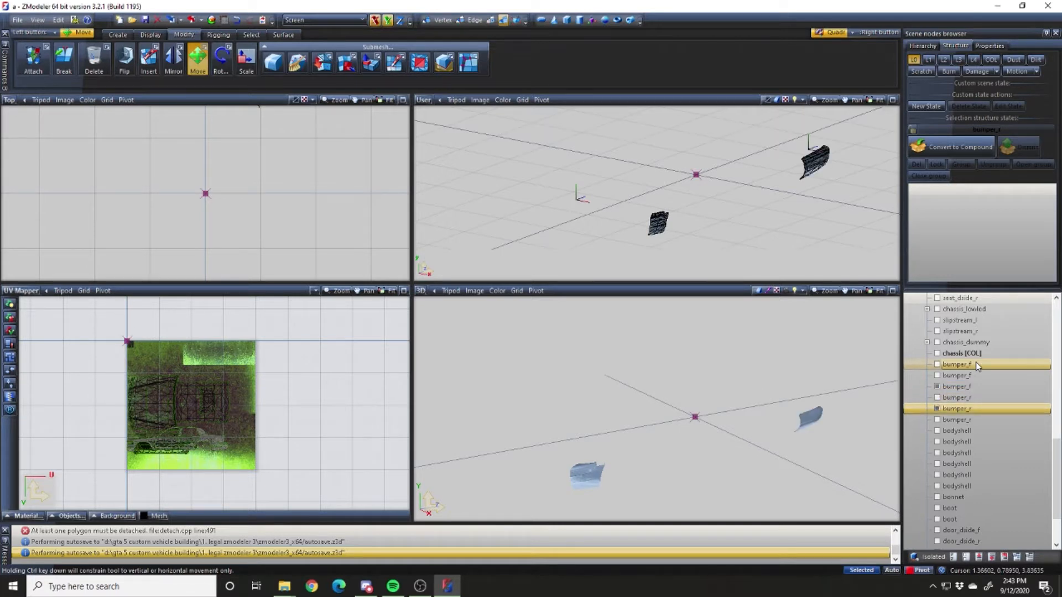
key("Down")
key("Down")
key("Down")
key("Down")
key("Down")
key("Down")
key("Down")
key("Down")
key("Down")
key("Down")
key("Down")
key("Down")
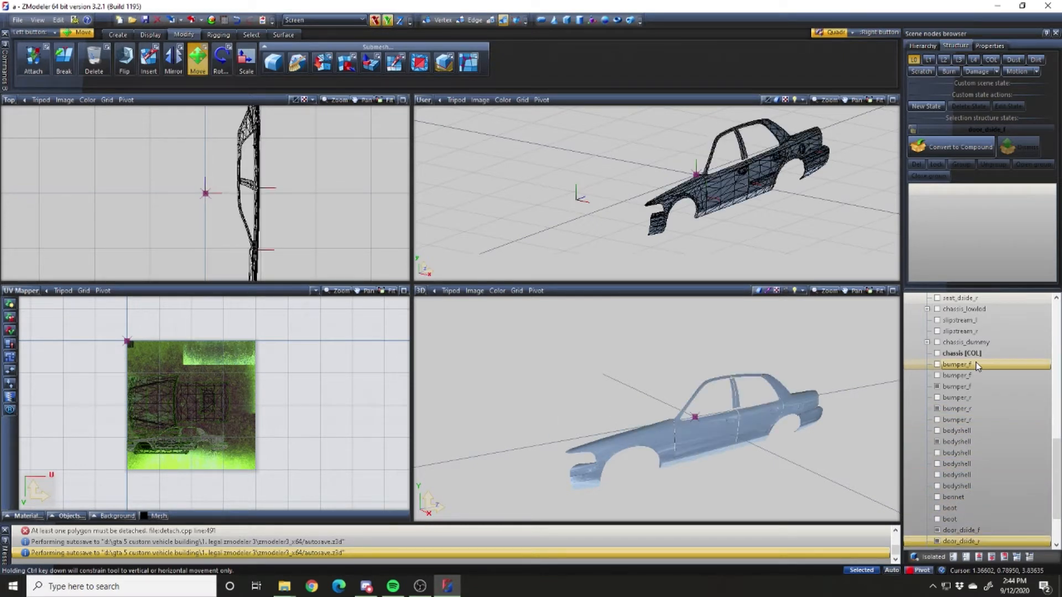
Change the Top viewport to the Left view and select all the visible side parts
left_click(9, 100)
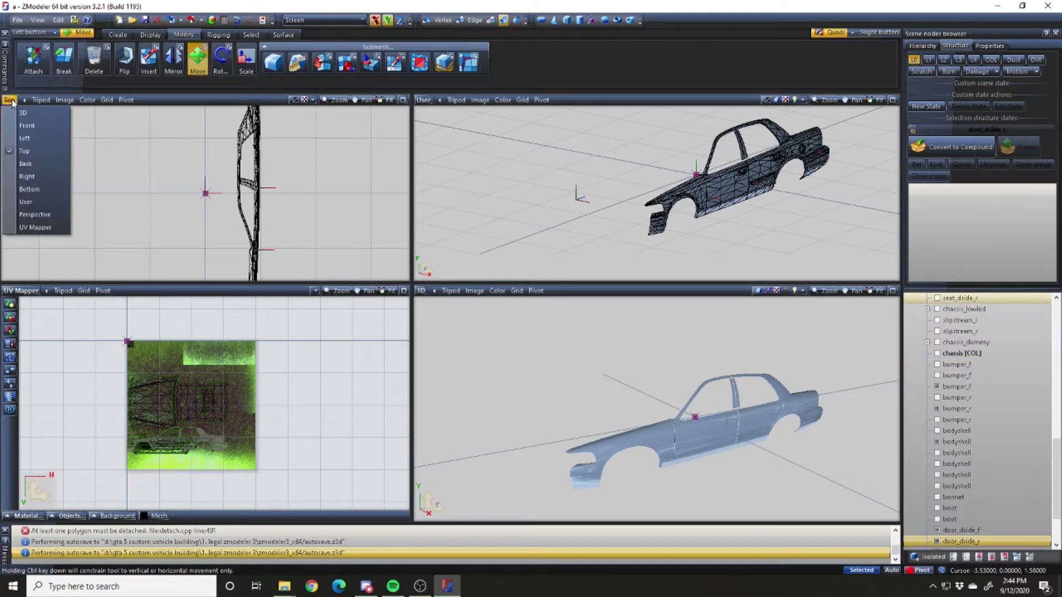
left_click(30, 143)
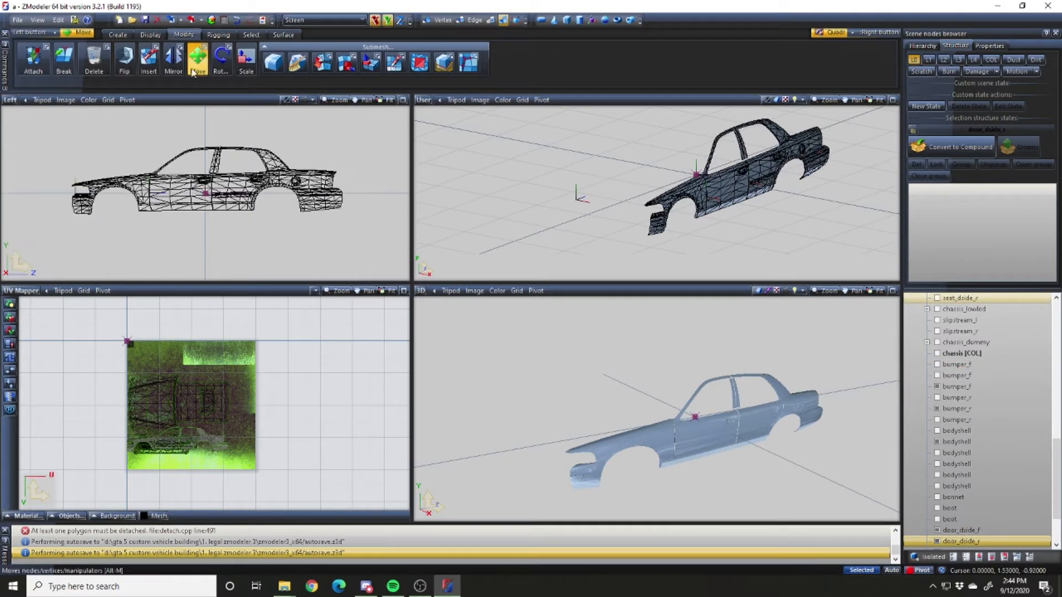
left_click_drag(43, 135, 394, 244)
Generate new UV mapping on channel 2 for the selected parts from viewport XY, forcing the vehicle_generic_smallspecmap [PAINT:1] material
right_click(327, 237)
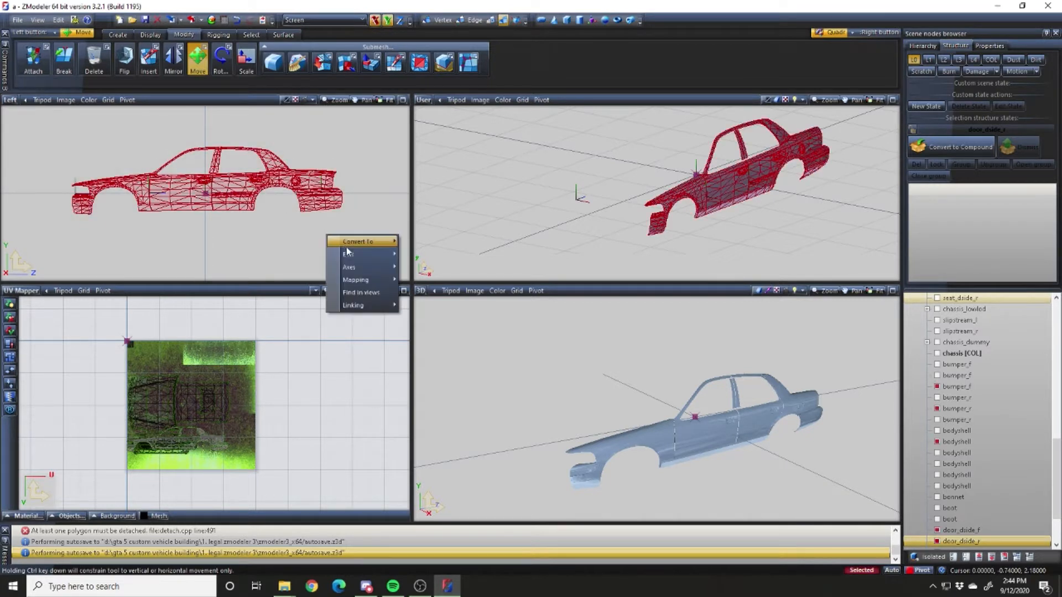
mouse_move(352, 281)
left_click(426, 280)
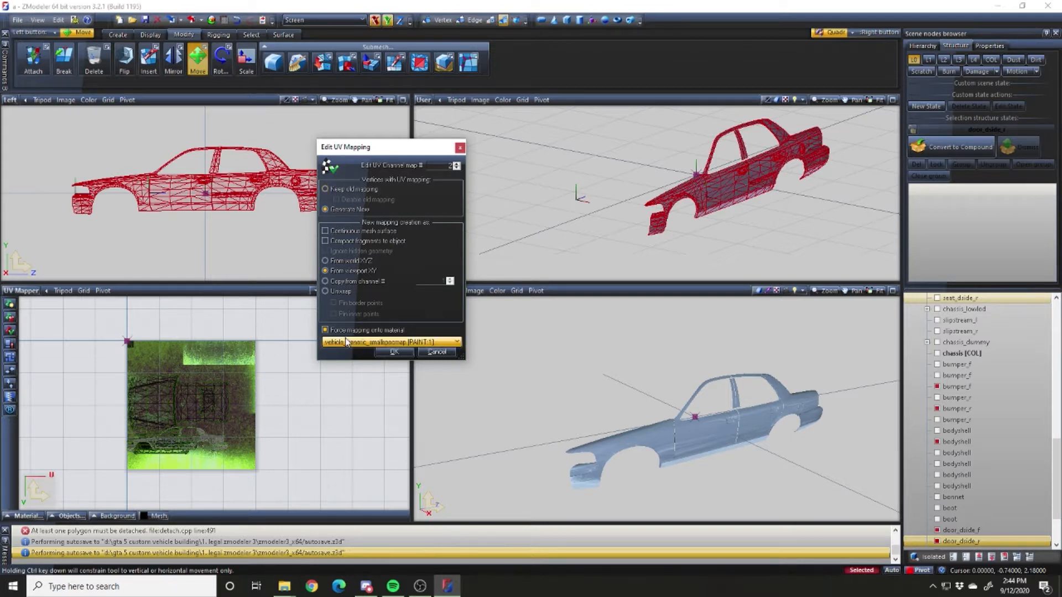
left_click(394, 352)
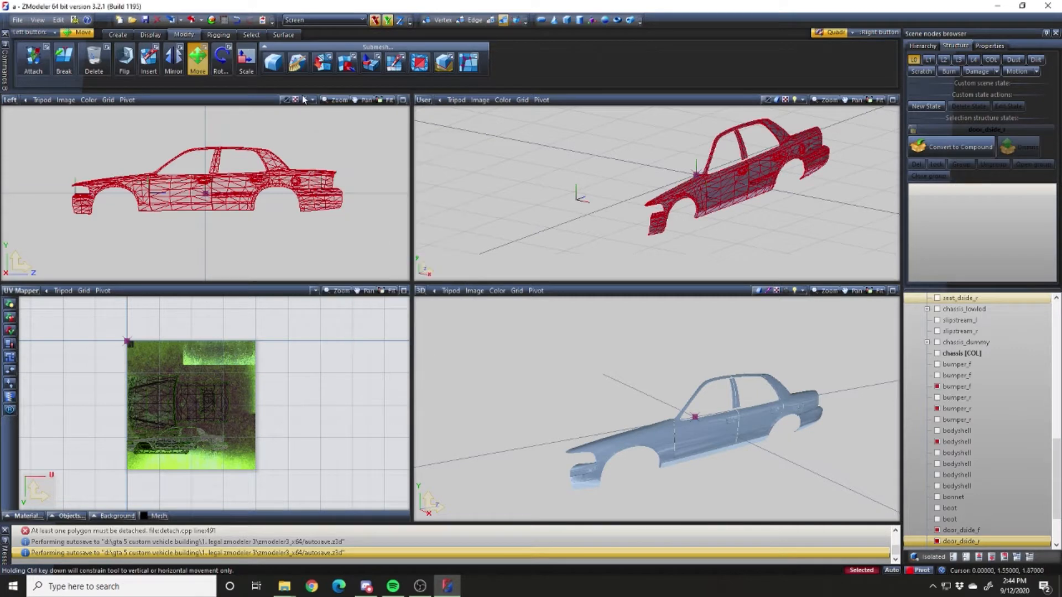
Review the DETAIL2, MASK and SPECMAP layer settings of the vehicle_generic_smallspecmap material
left_click(213, 21)
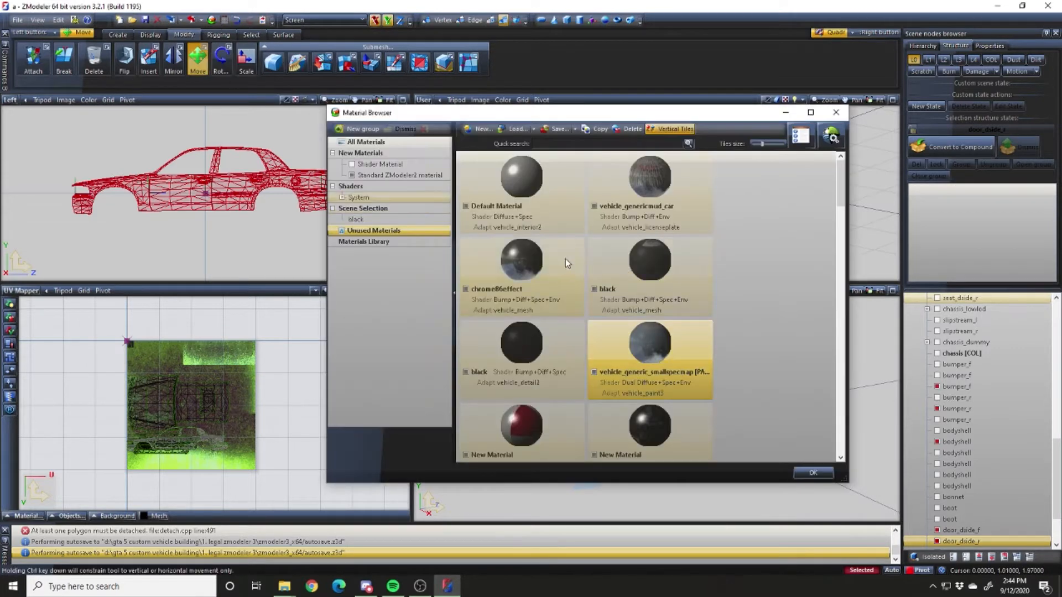
double_click(640, 339)
left_click_drag(658, 39, 658, 112)
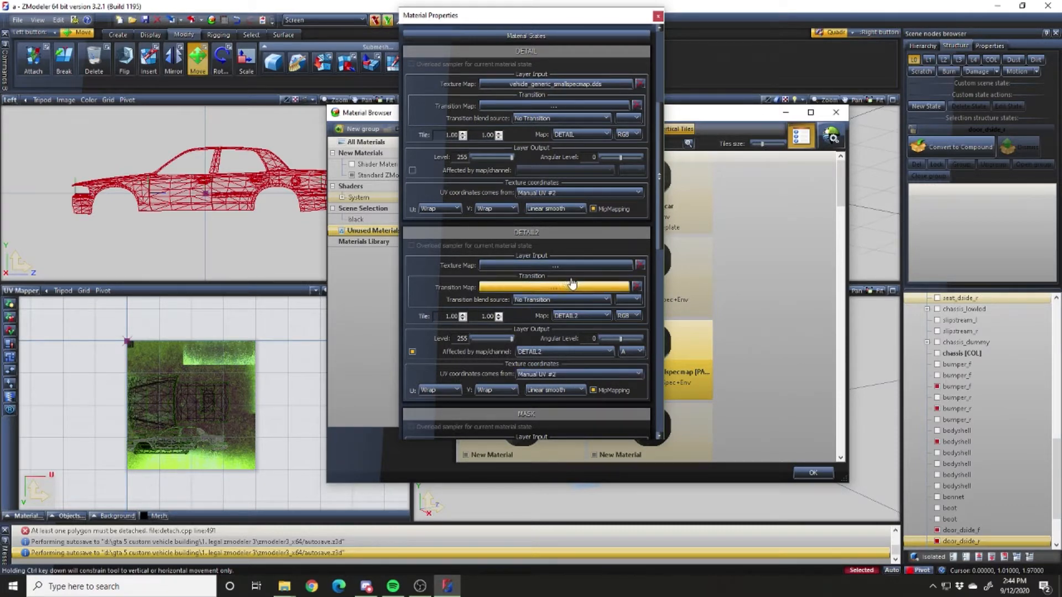
left_click_drag(662, 180, 660, 277)
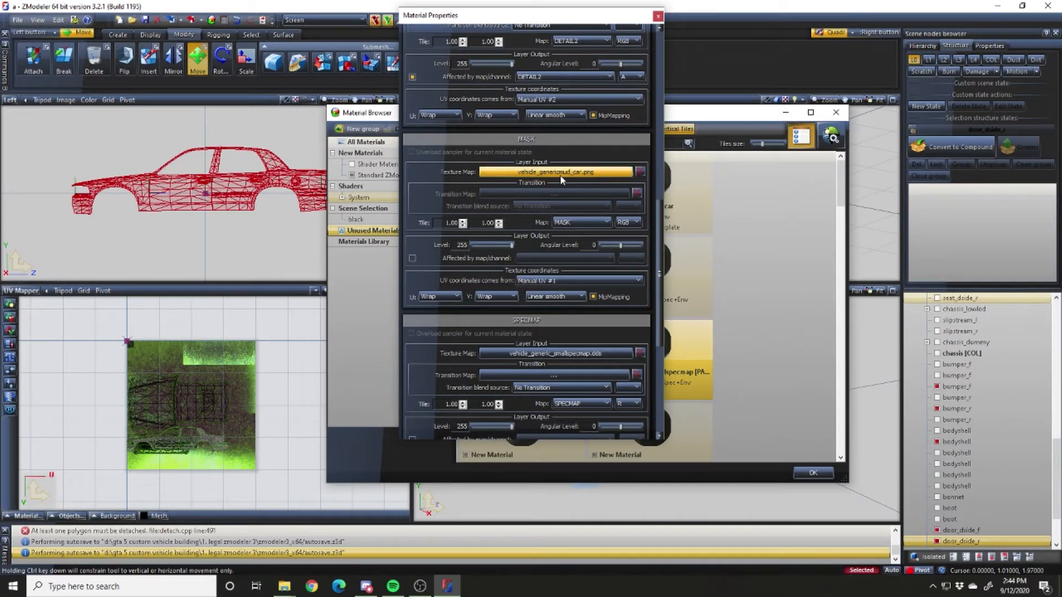
left_click(657, 15)
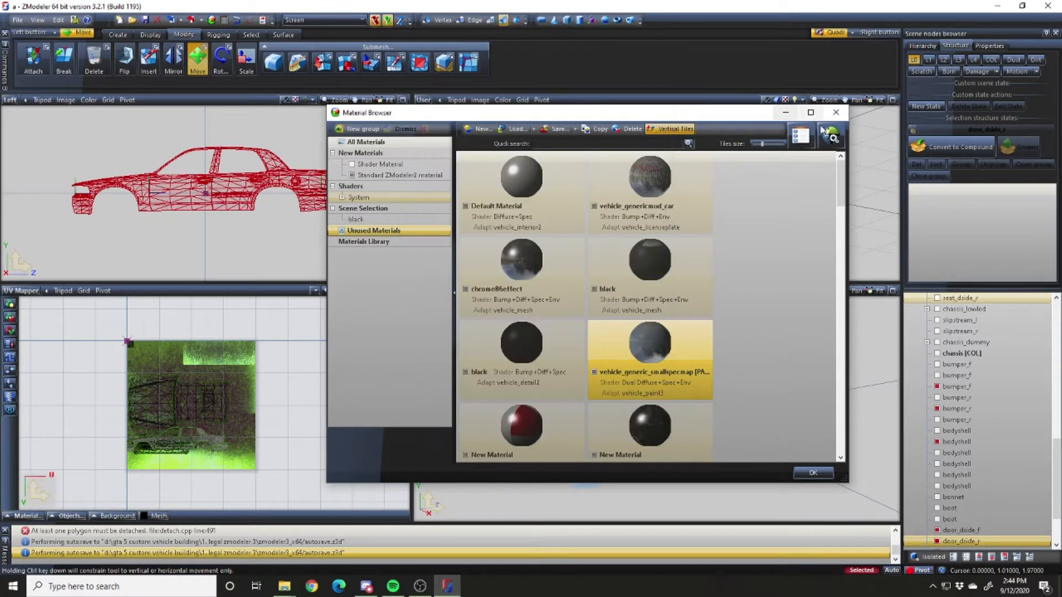
left_click(835, 112)
right_click(290, 222)
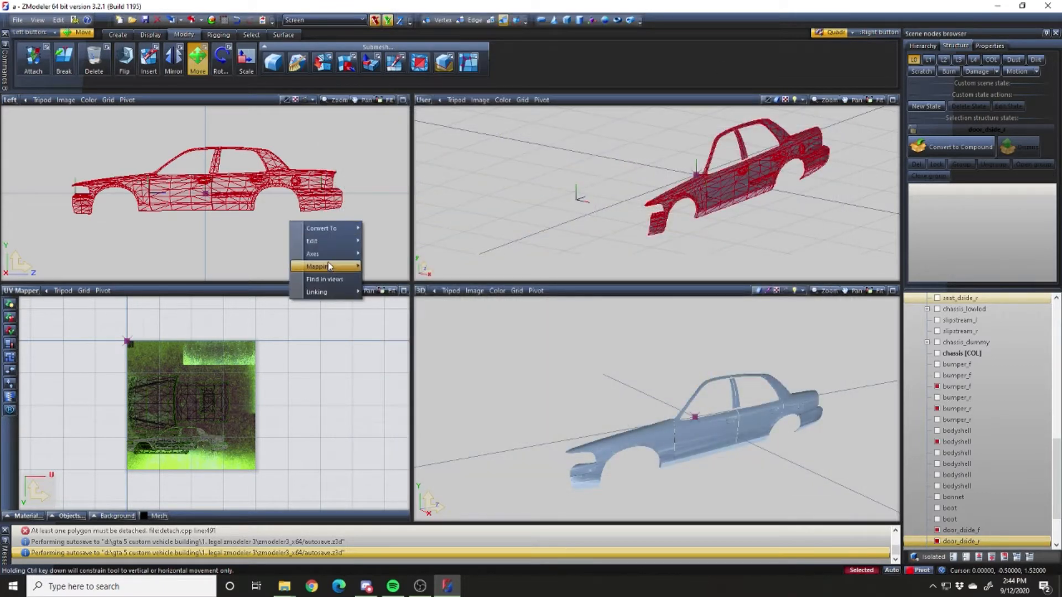
mouse_move(327, 266)
left_click(8, 291)
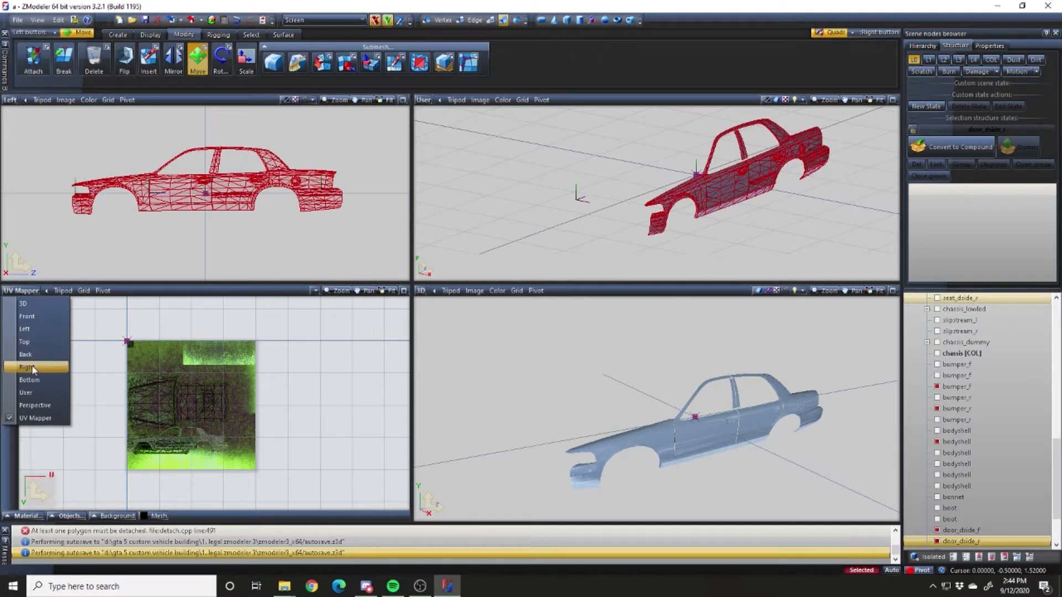
left_click(47, 368)
left_click(11, 291)
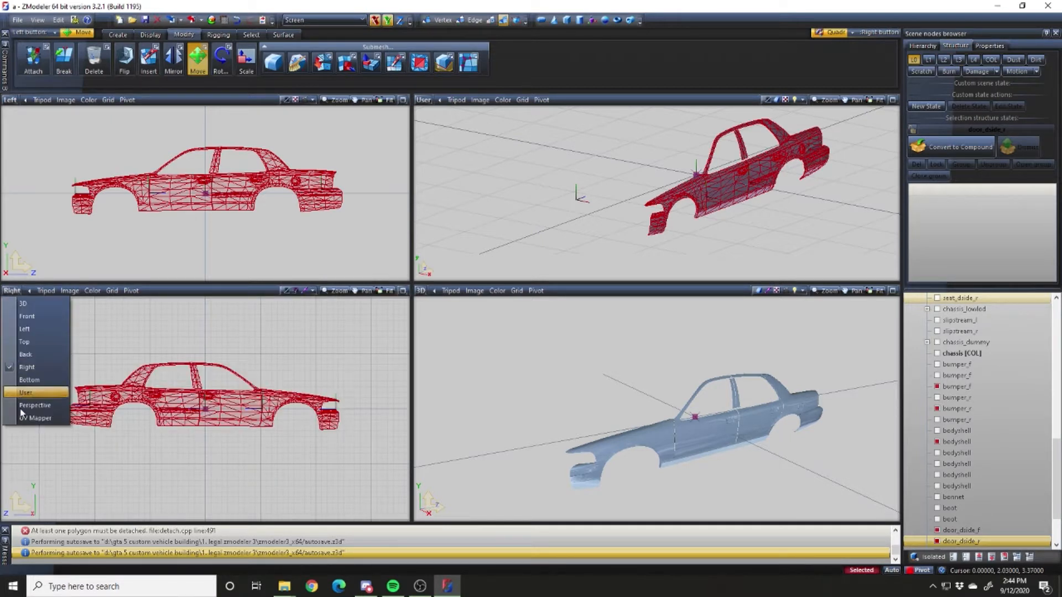
left_click(23, 427)
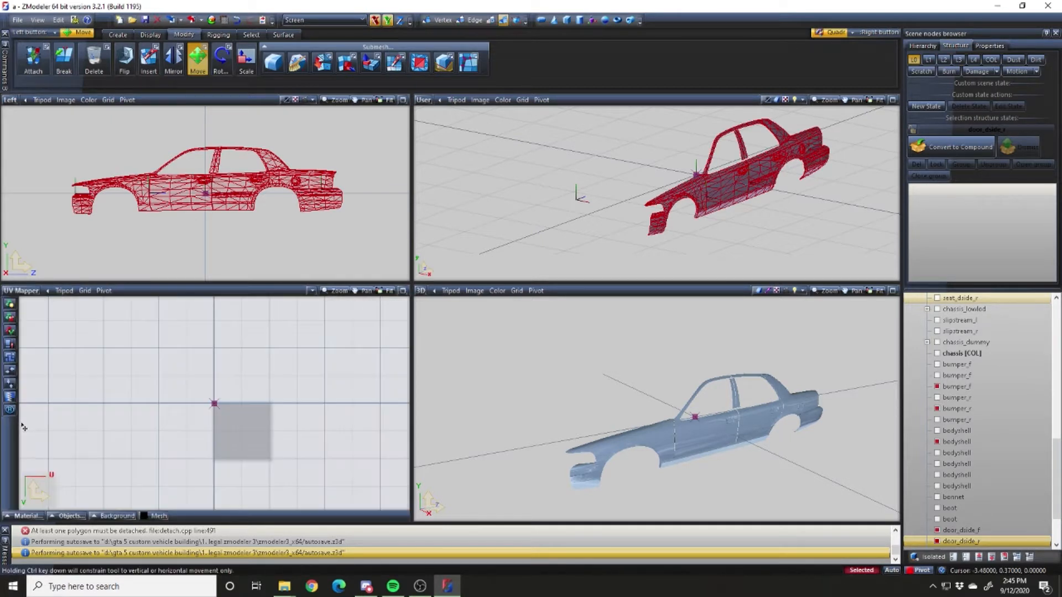
Regenerate the side parts' channel 2 UVs from viewport XY onto vehicle_generic_smallspecmap [PAINT:1] and display the mapping in the UV Mapper
right_click(387, 202)
mouse_move(398, 250)
left_click(471, 247)
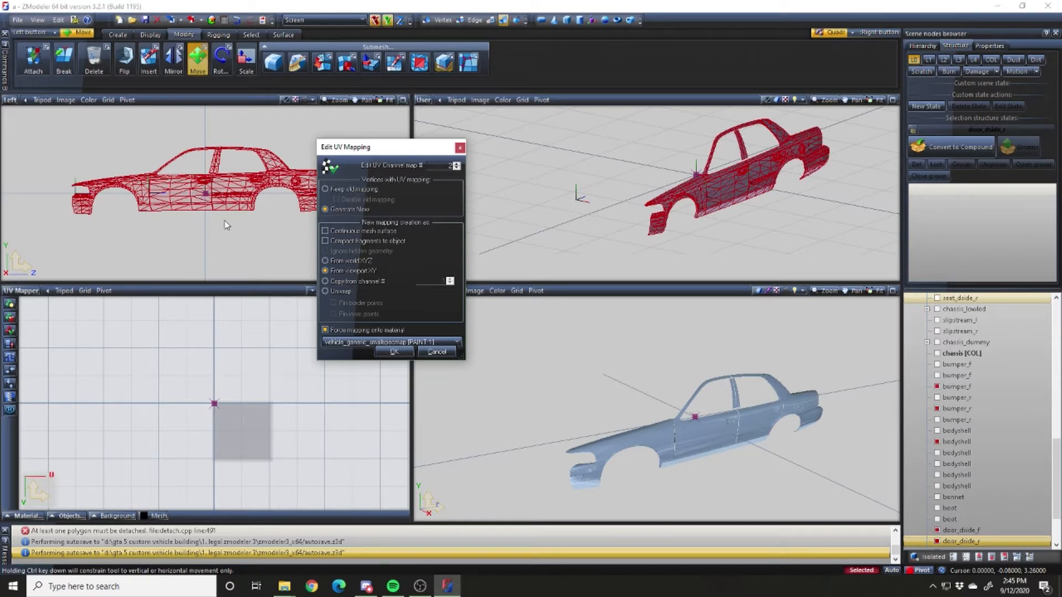
left_click(393, 352)
left_click(28, 516)
left_click(43, 407)
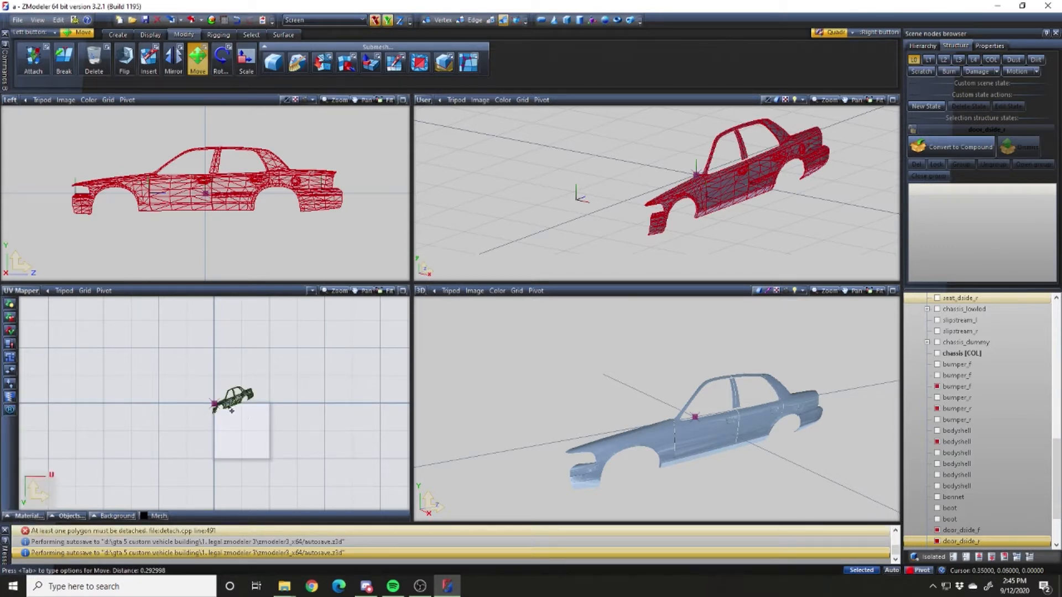
Regenerate the selected driver's-side parts' channel 2 UVs from the Left viewport's XY, forcing vehicle_generic_smallspecmap [PAINT:1]
left_click(860, 571)
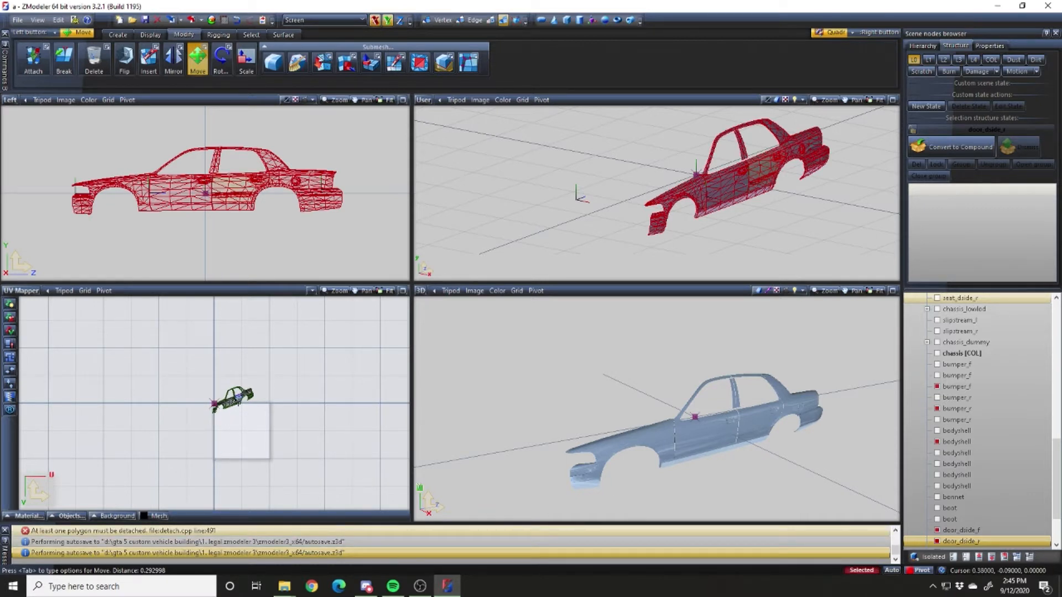
right_click_drag(42, 242, 358, 123)
right_click_drag(379, 249, 2, 122)
right_click(138, 237)
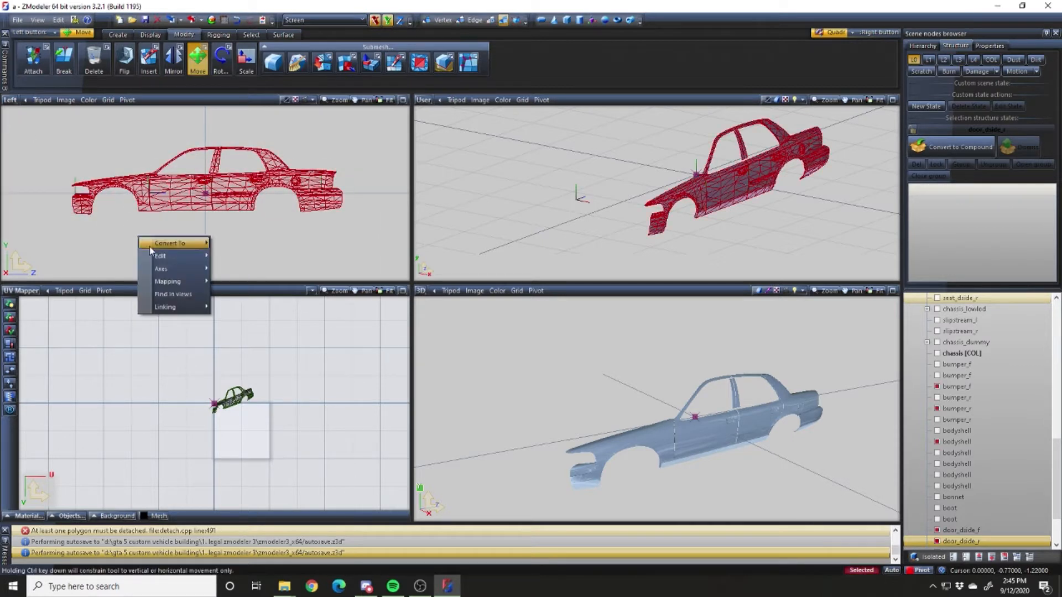
mouse_move(167, 281)
left_click(237, 282)
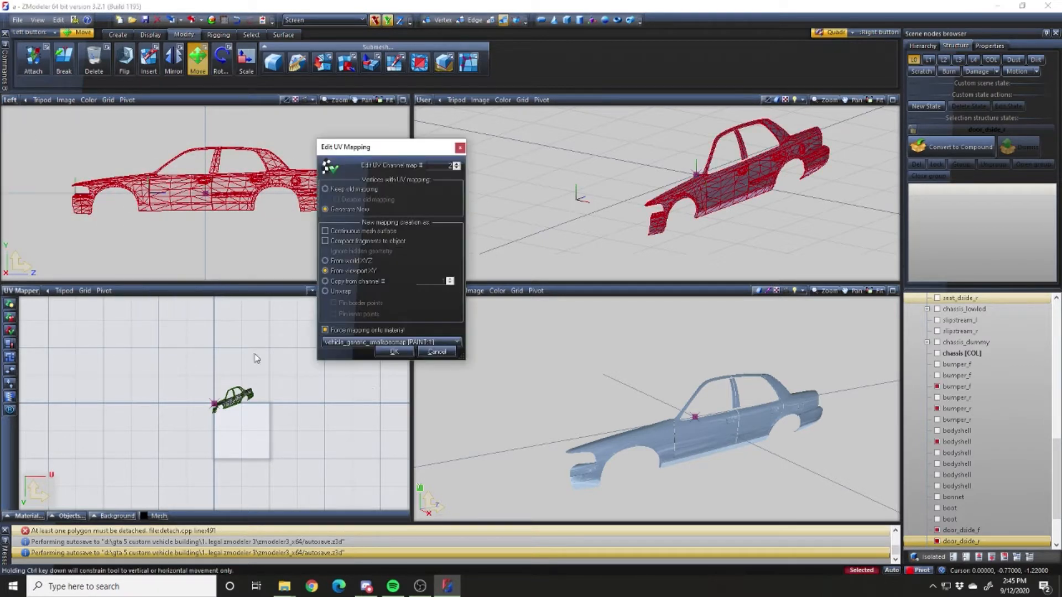
left_click(394, 352)
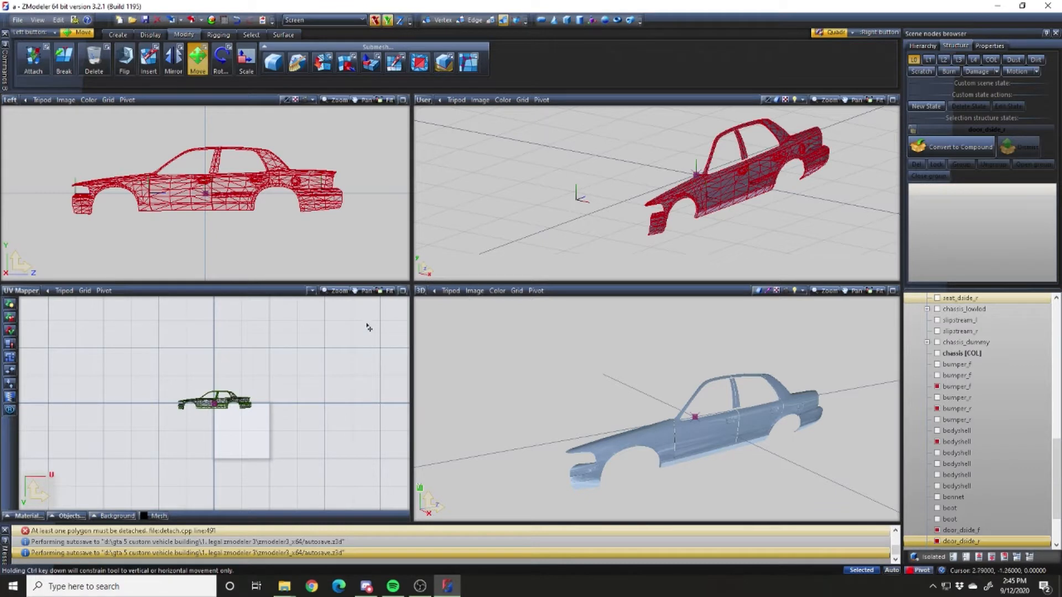
Move the driver's-side UVs straight down below the texture square with horizontal movement locked, and deselect the parts
left_click_drag(137, 359, 276, 420)
left_click(374, 20)
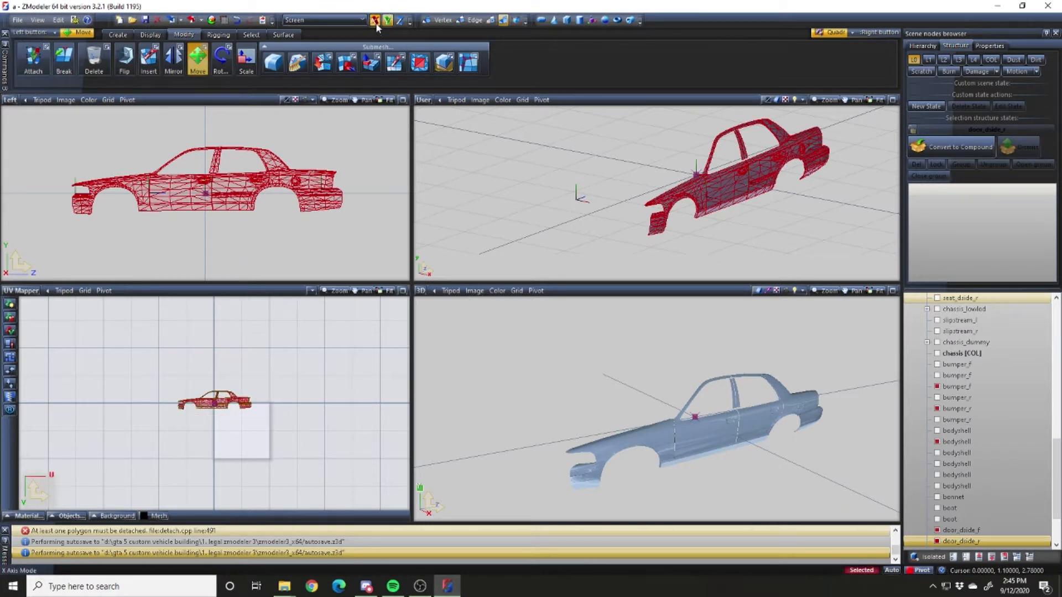
left_click_drag(303, 361, 310, 509)
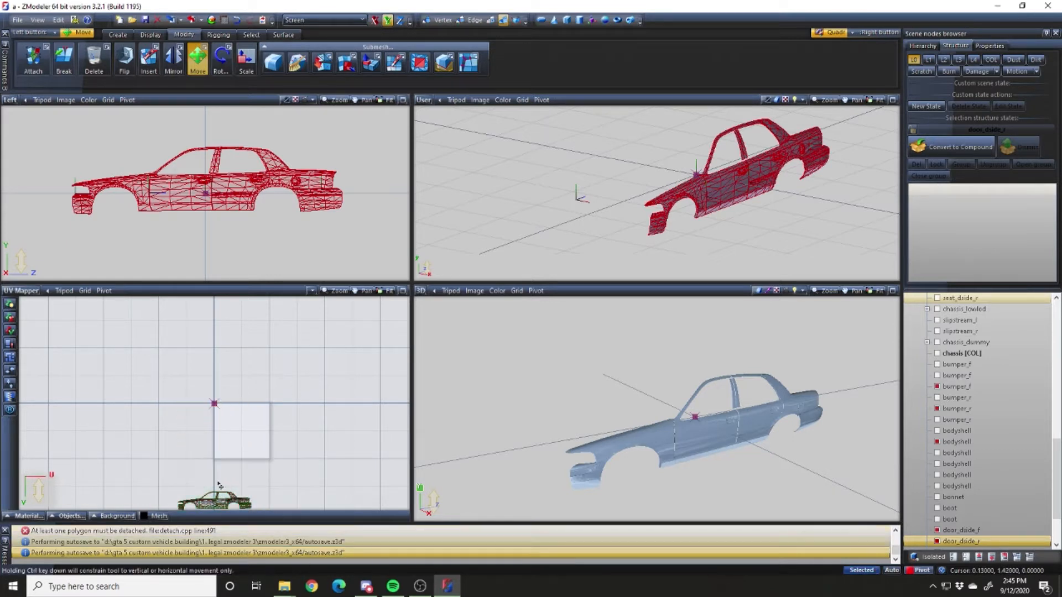
left_click(356, 230)
Hide the driver's-side bumper, bodyshell and door parts and show their passenger-side counterparts
left_click(969, 386)
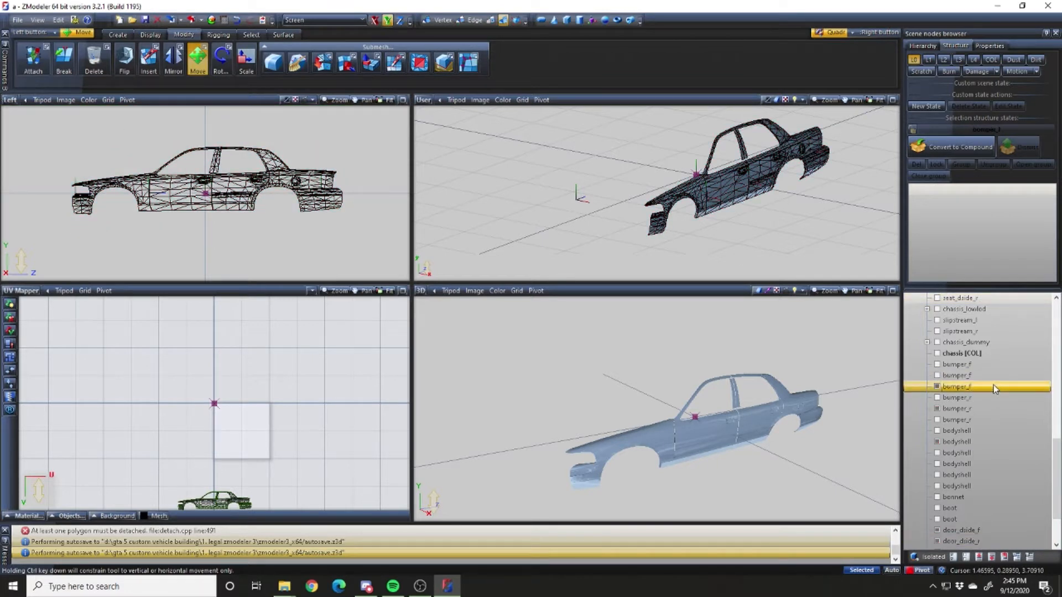
left_click(993, 386)
key("space")
key("Down")
key("Down")
key("Down")
key("Down")
key("Down")
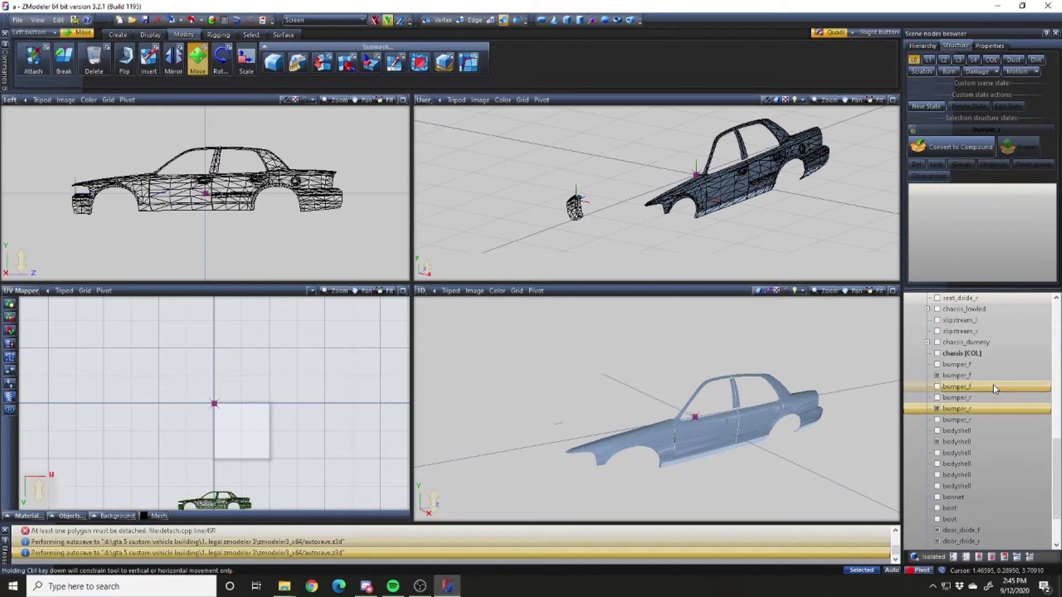
key("Down")
key("Down")
key("Down")
key("Down")
key("Down")
key("Down")
key("Down")
key("Down")
key("Down")
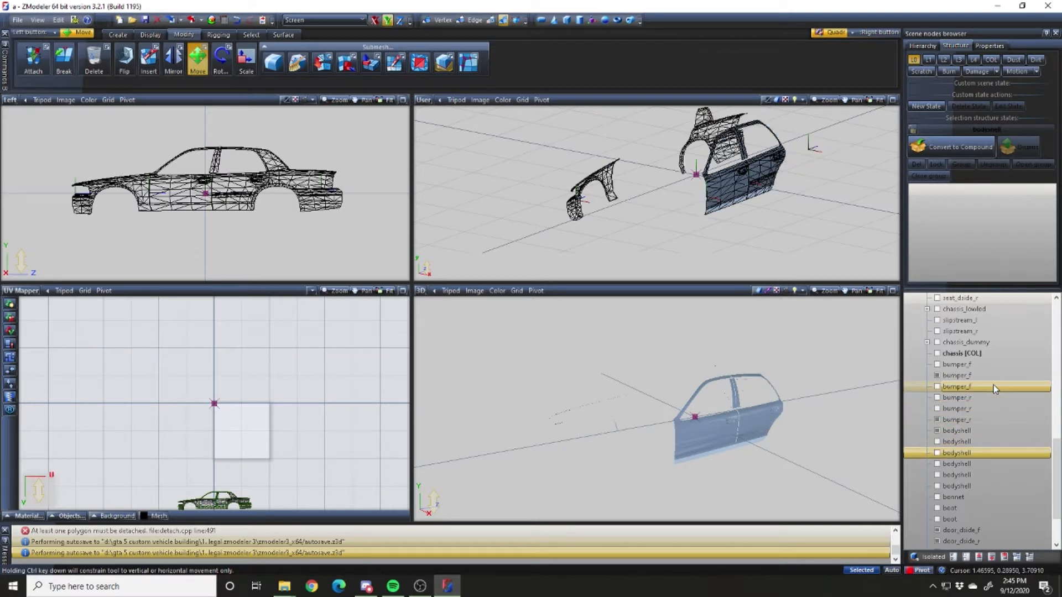
key("Down")
key("Down")
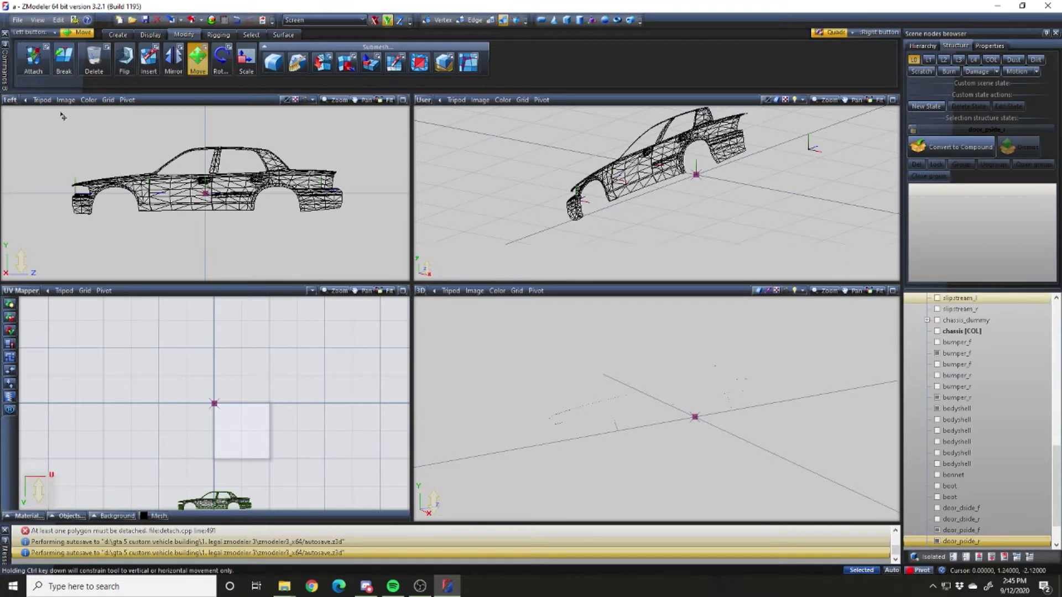
Change the Left viewport to the Right view and generate channel 2 UVs from viewport XY for all visible passenger-side parts
left_click(10, 99)
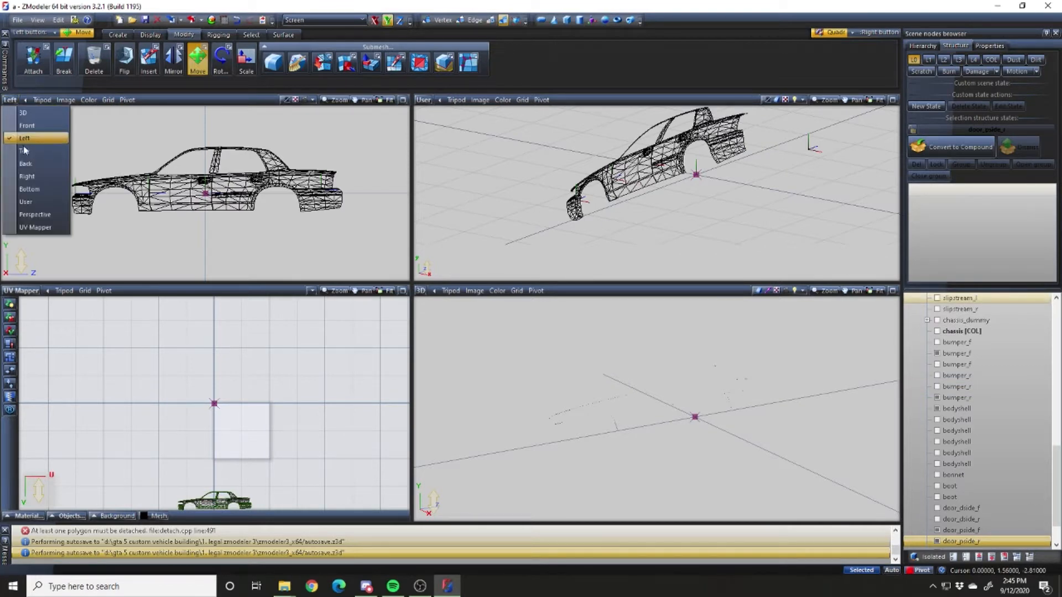
left_click(28, 177)
left_click_drag(48, 247, 408, 114)
right_click(325, 230)
mouse_move(369, 278)
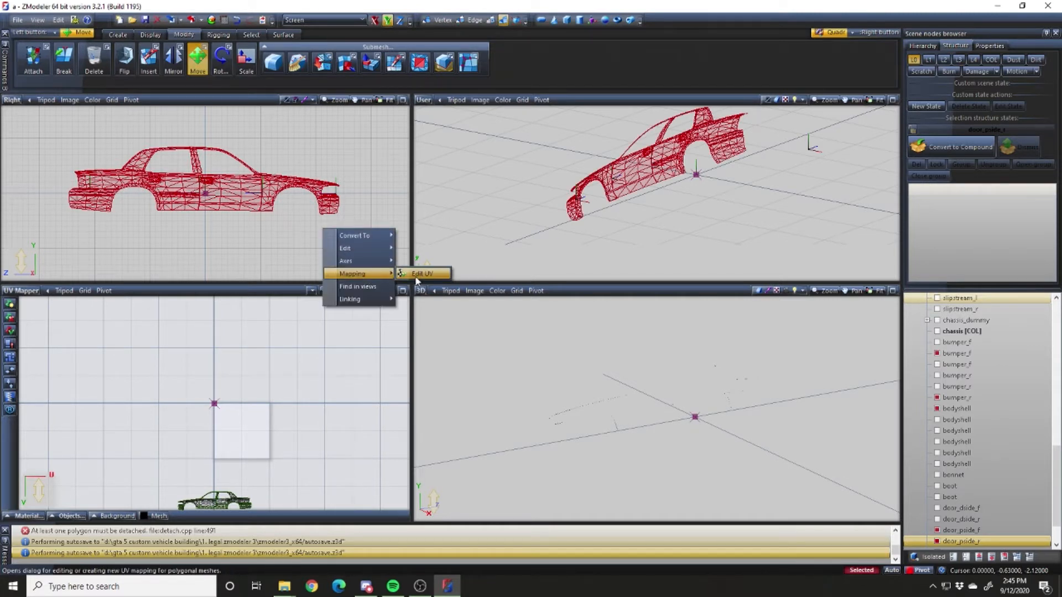
left_click(415, 274)
left_click(393, 352)
Move the passenger-side UVs down to just above the driver's-side UVs, and deselect everything
left_click_drag(150, 352, 296, 500)
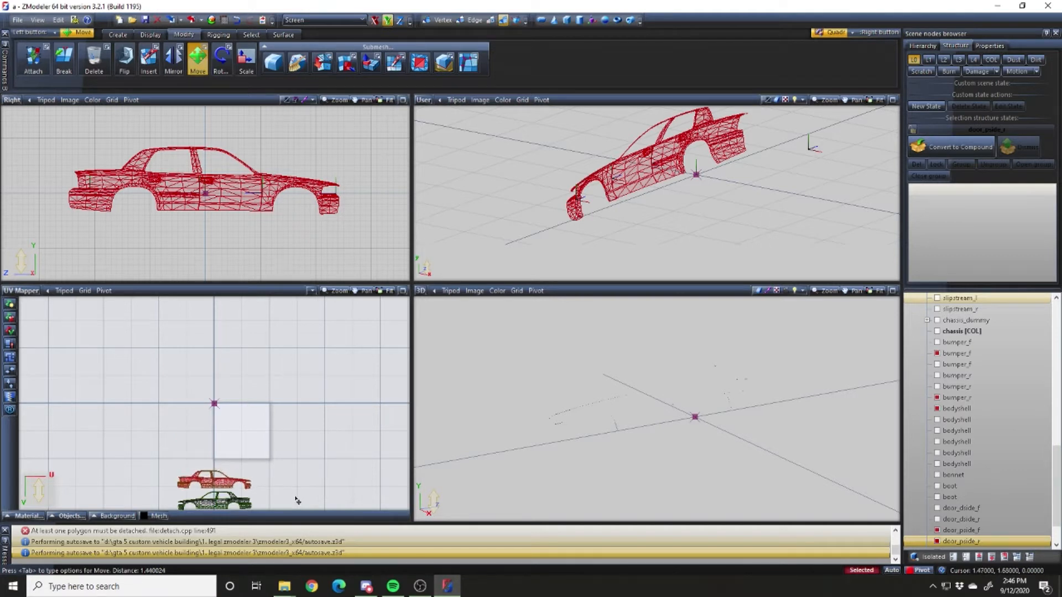
left_click_drag(153, 453, 335, 511)
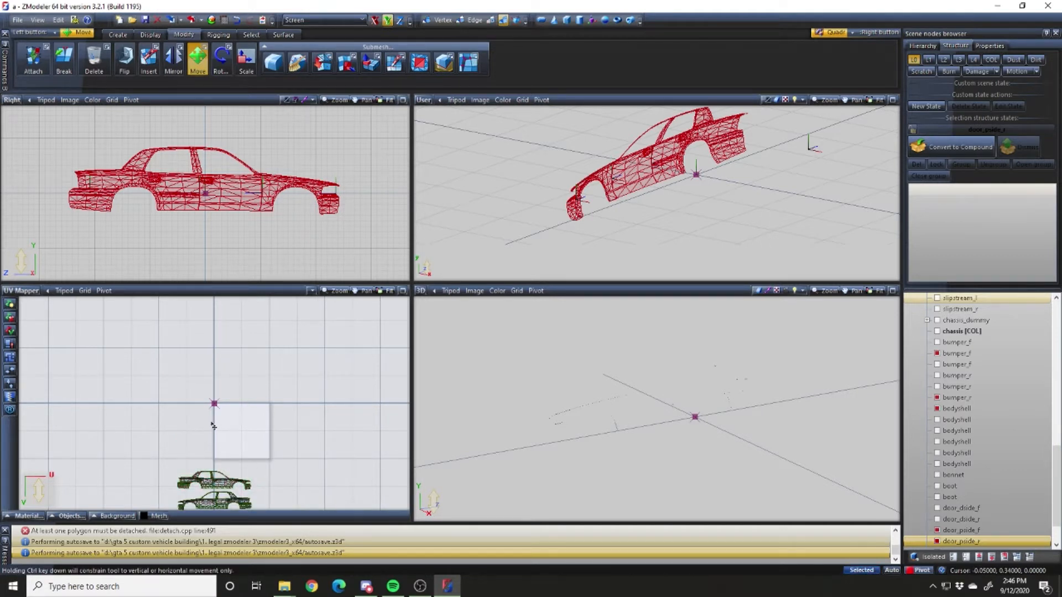
middle_click_drag(213, 420, 210, 341)
left_click_drag(126, 366, 271, 446)
left_click_drag(370, 497, 370, 495)
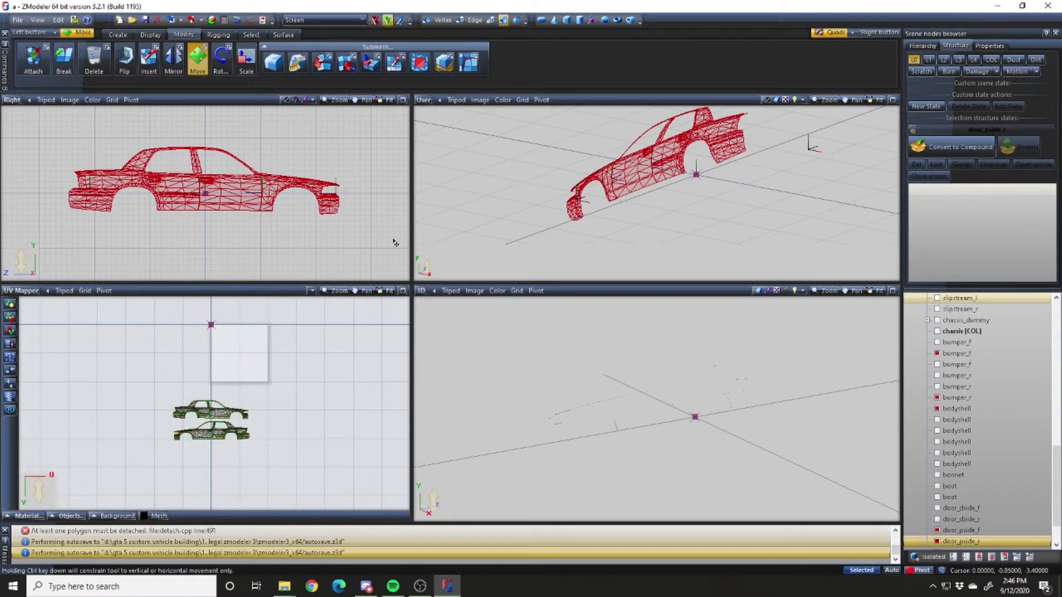
left_click(341, 225)
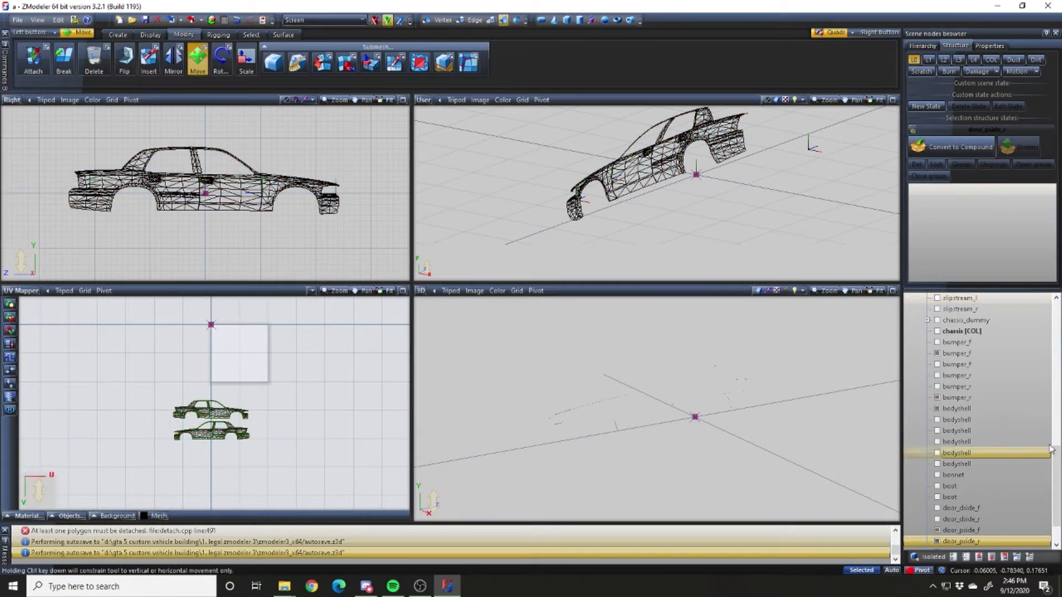
Show the front bumper and front bodyshell pieces, and hide the passenger-side bumper and bodyshell pieces
left_click(1001, 354)
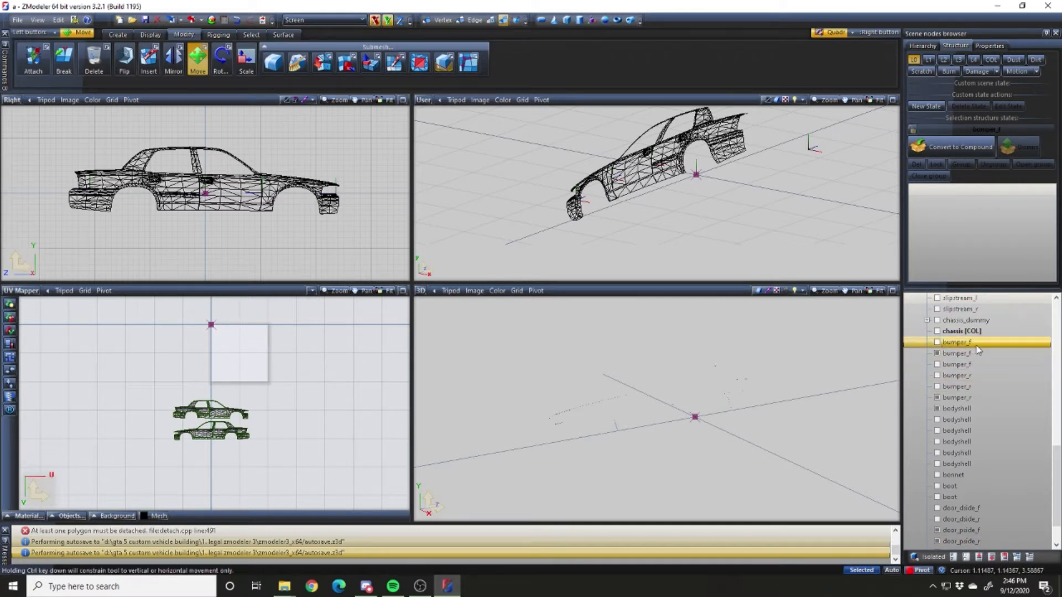
key("Up")
key("space")
key("Down")
key("Down")
key("Down")
key("Down")
key("Down")
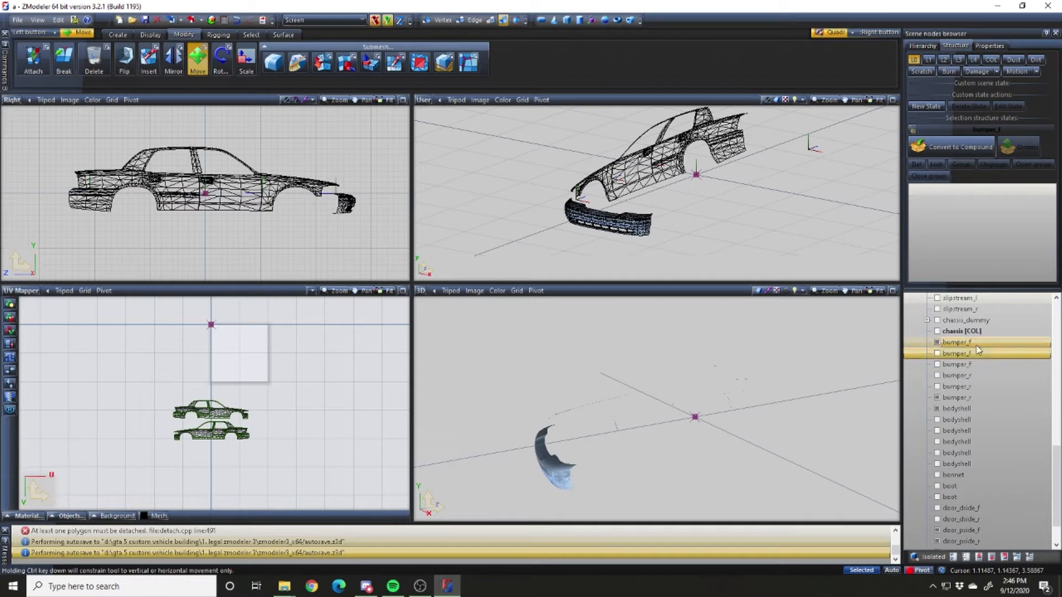
key("space")
key("Down")
key("space")
key("Down")
key("space")
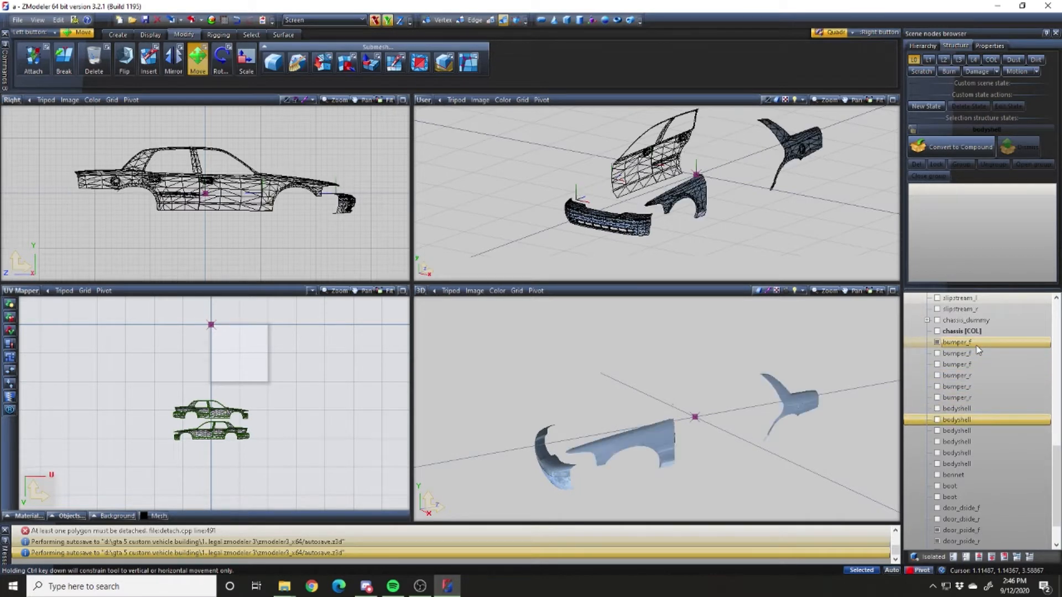
key("space")
key("Down")
key("space")
key("Down")
key("space")
Hide the door_pside_f and door_pside_r doors, leaving only the front-end pieces displayed
key("Down")
key("Down")
key("Down")
key("Down")
key("Down")
key("Down")
key("Down")
key("Down")
key("Down")
key("Down")
key("Down")
key("Down")
key("Down")
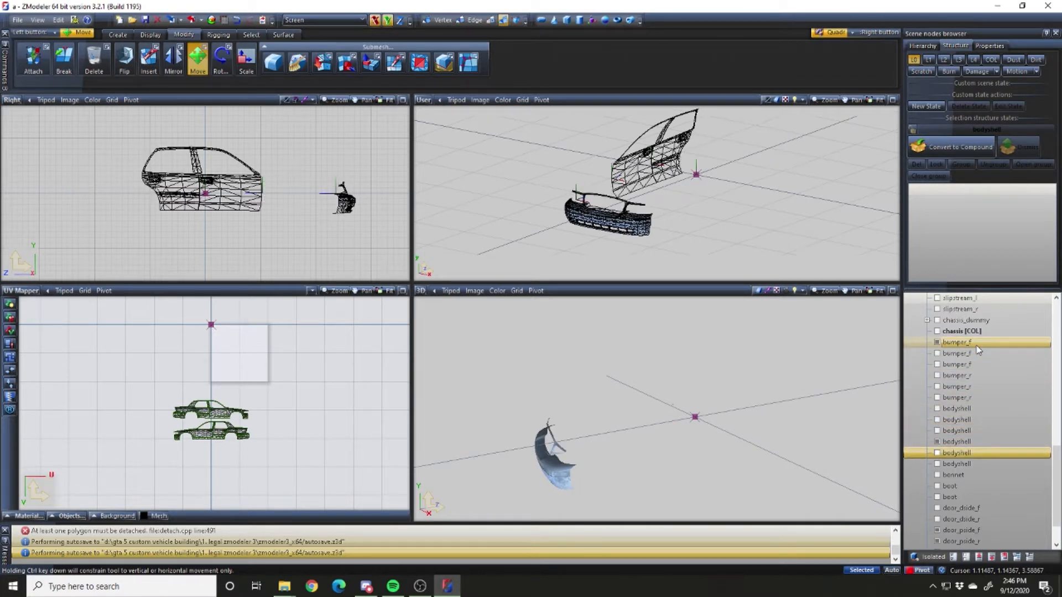
key("Up")
key("Up")
key("Up")
key("Up")
key("Up")
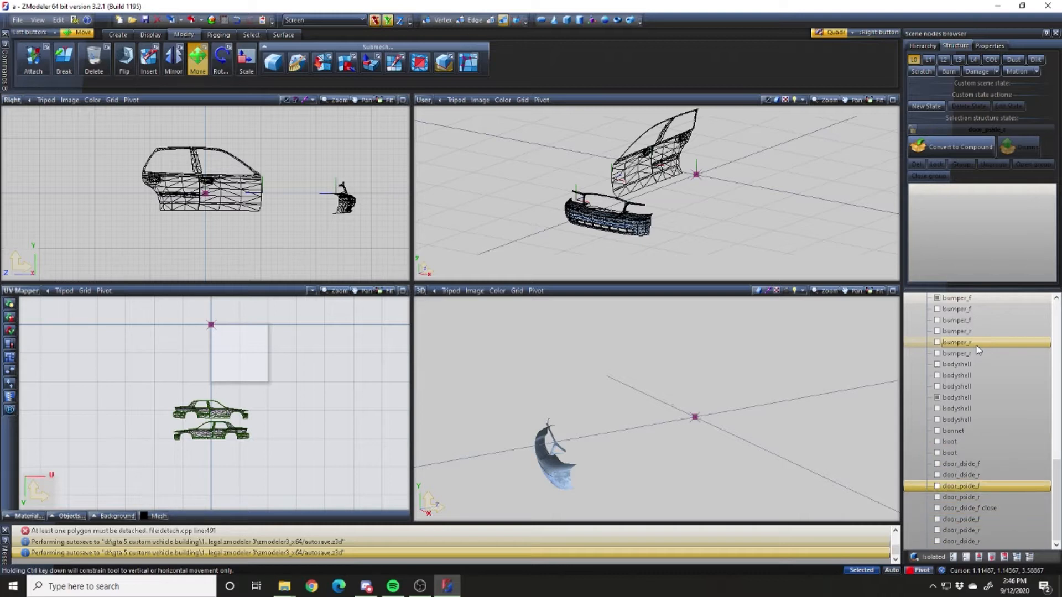
key("space")
Change the Right viewport to the Front view and generate channel 2 UVs from viewport XY for the visible front-end parts
left_click(13, 103)
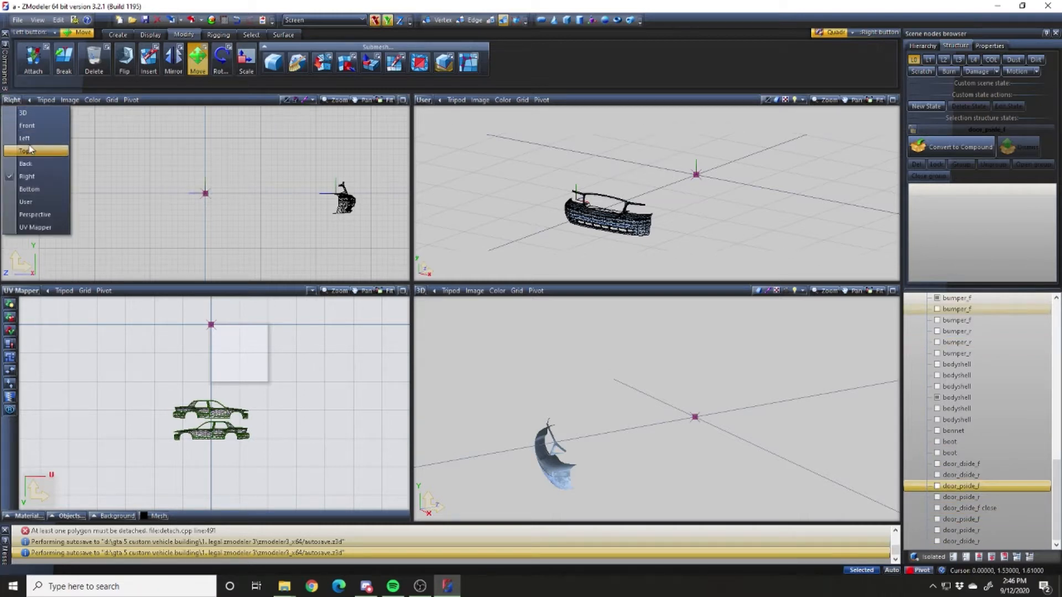
left_click(40, 128)
left_click_drag(111, 164, 297, 246)
left_click(245, 190)
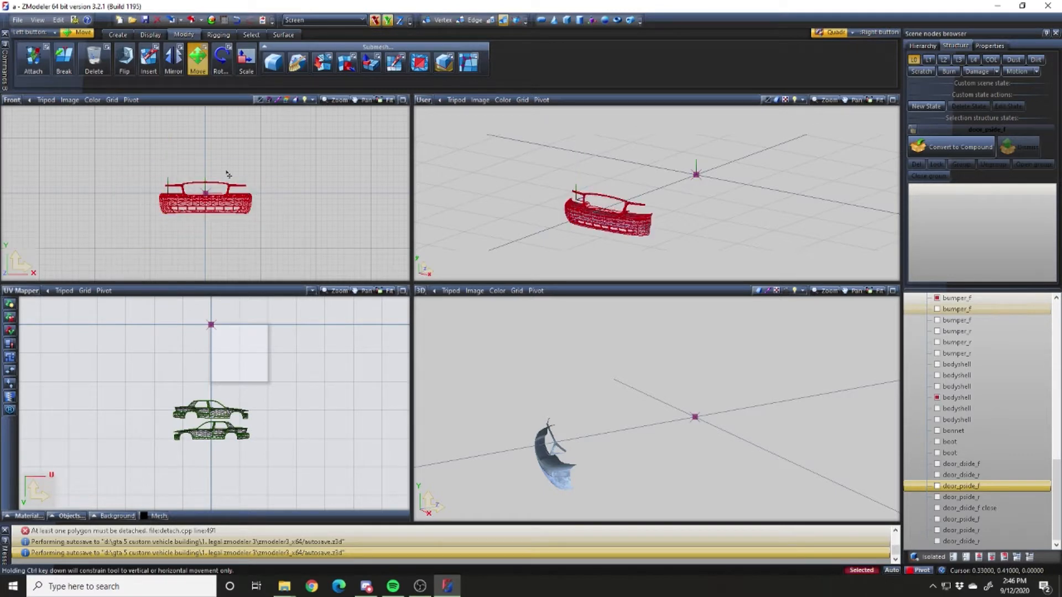
right_click(312, 201)
mouse_move(346, 242)
left_click(398, 243)
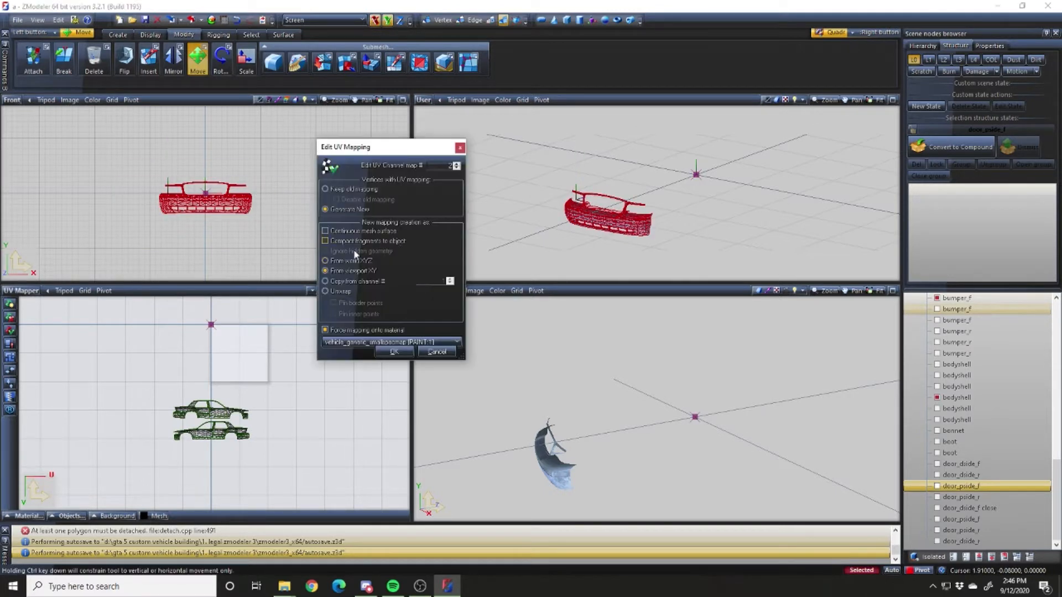
left_click(394, 352)
Move the front-end UVs to the right of the texture square and deselect the UVs and parts
left_click_drag(177, 353, 257, 303)
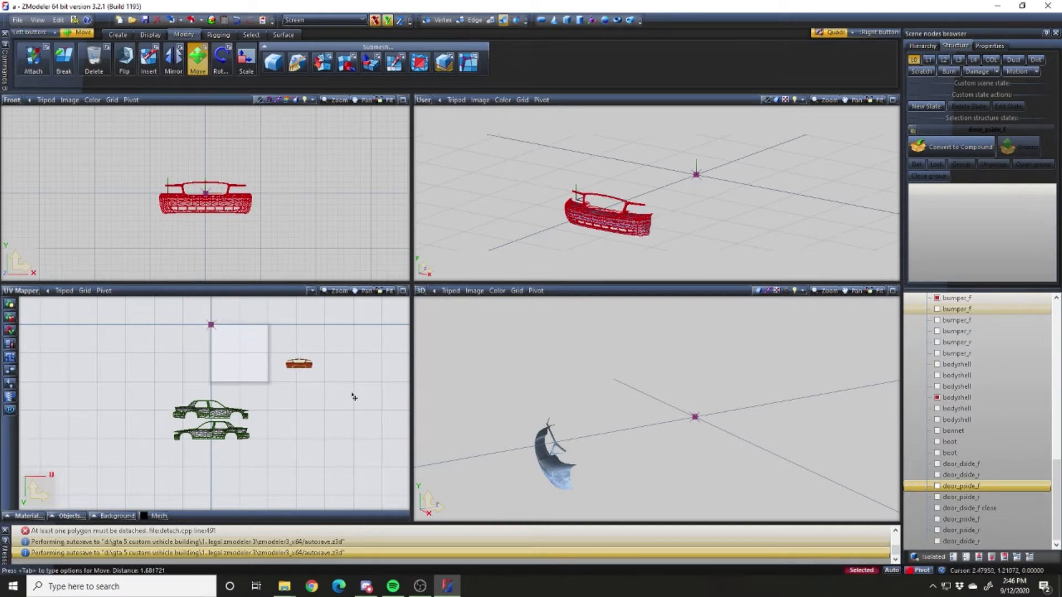
right_click_drag(365, 393, 199, 297)
right_click_drag(541, 150, 739, 278)
Hide the front bumper and front bodyshell pieces, and show the rear bumper and rear boot pieces
left_click(988, 300)
key("space")
key("Down")
key("Down")
key("Down")
key("space")
key("Down")
key("Down")
key("Down")
key("Down")
key("Down")
key("Down")
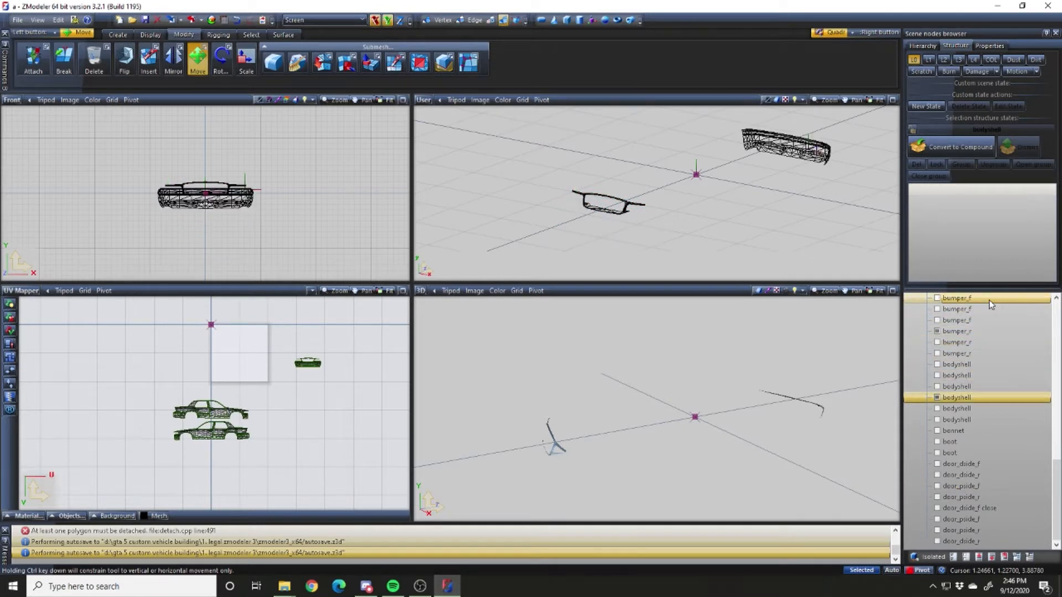
key("space")
key("Down")
key("Down")
key("Down")
key("Down")
key("Down")
key("space")
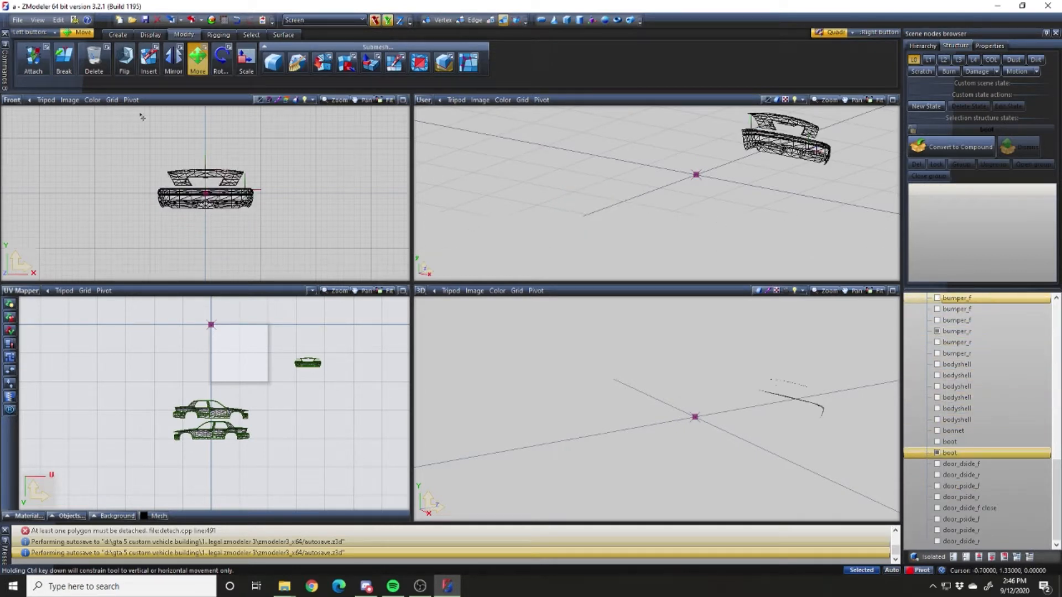
Change the Front viewport to the Back view and generate channel 2 UVs from viewport XY for the rear bumper and boot
left_click(12, 101)
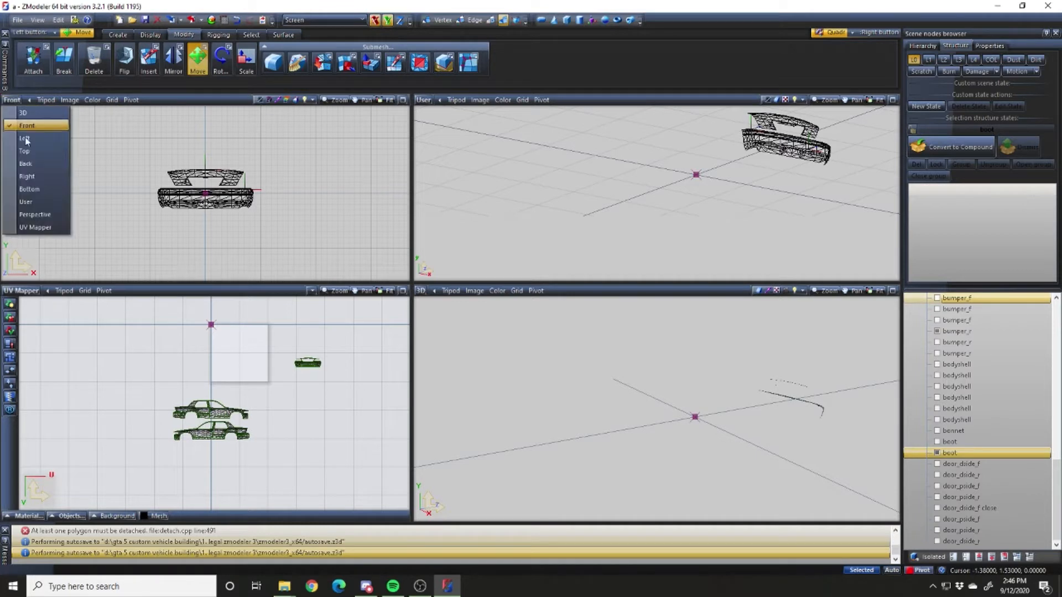
left_click(45, 165)
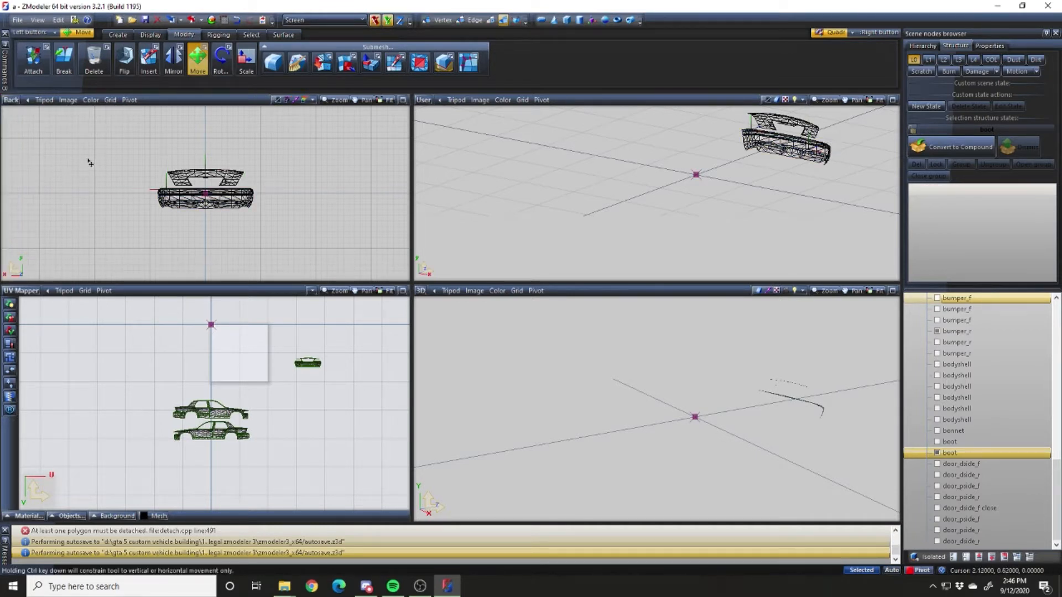
left_click_drag(102, 159, 332, 238)
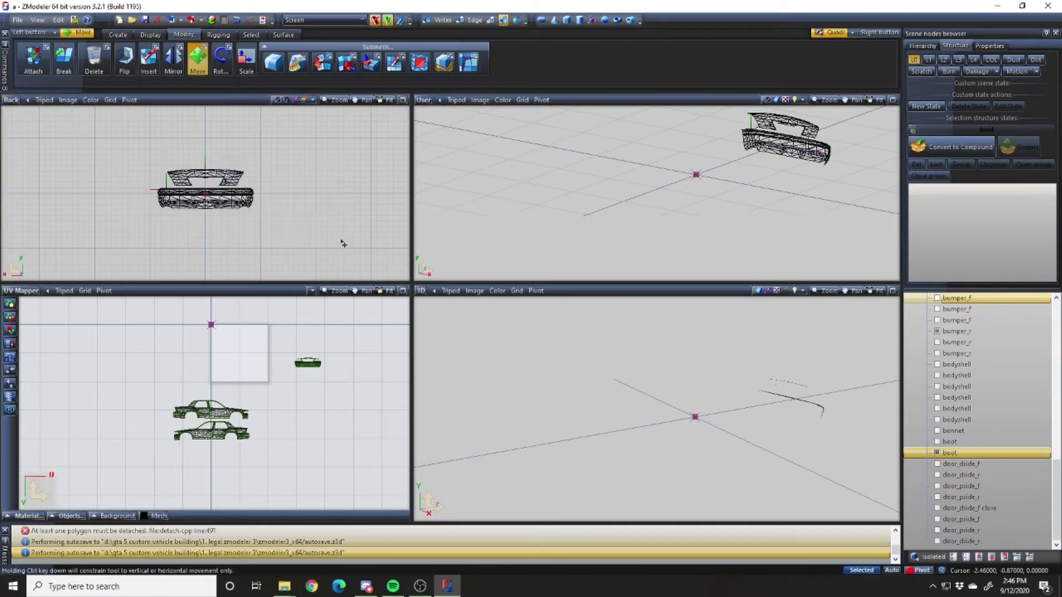
right_click(278, 213)
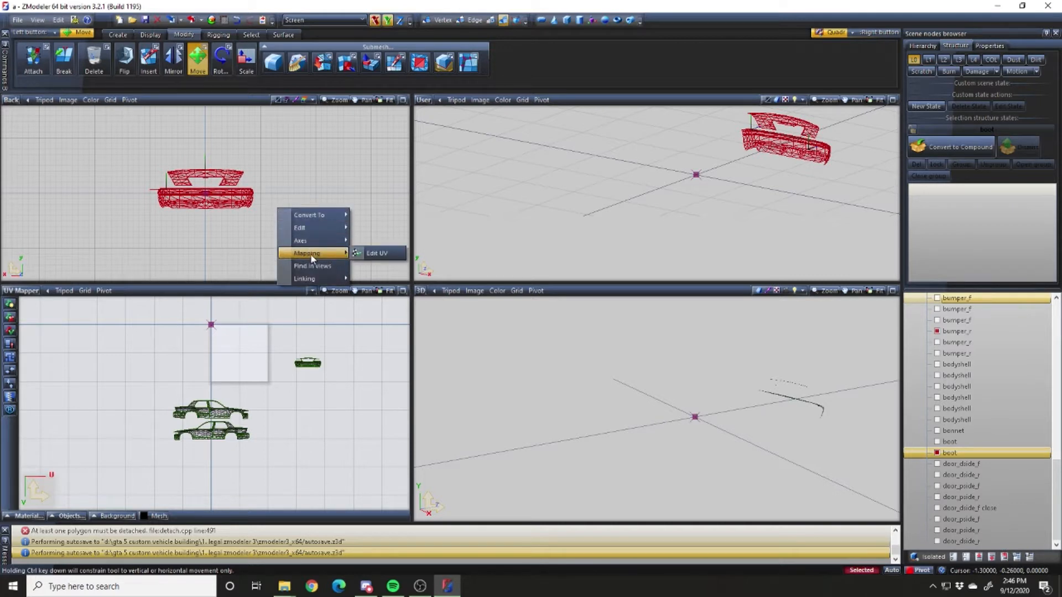
left_click(383, 254)
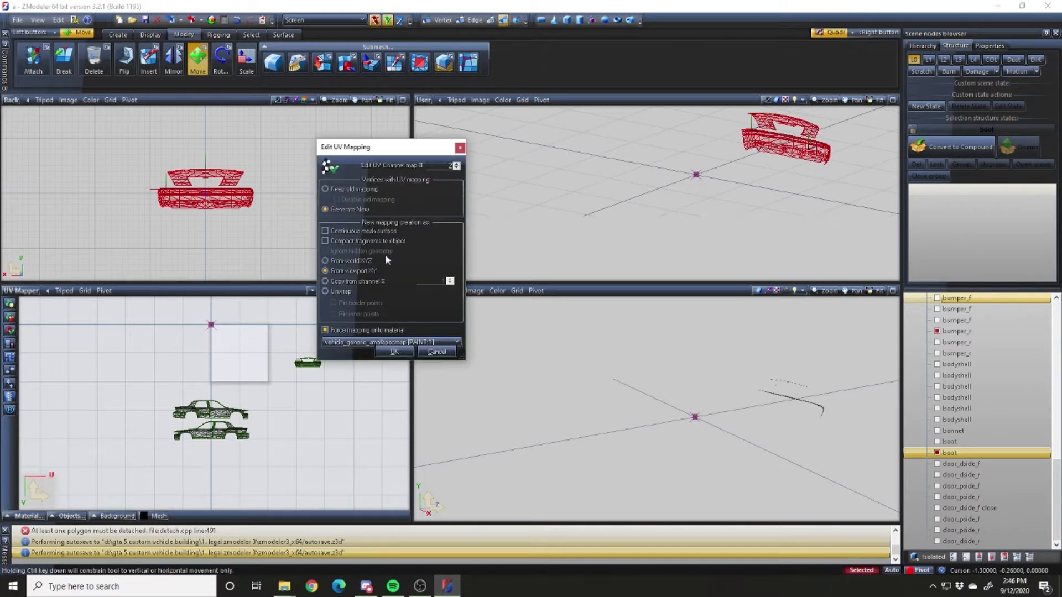
left_click(394, 352)
Move the rear-end UVs to just below the front-end UVs and deselect the rear parts
left_click_drag(233, 361, 310, 435)
left_click_drag(380, 347, 260, 427)
left_click(292, 246)
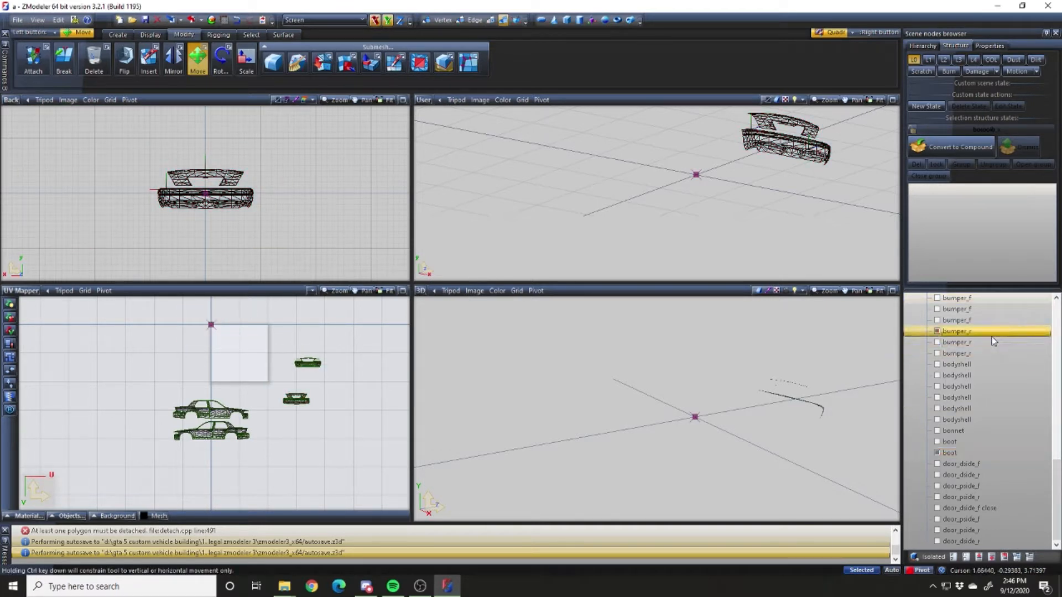
Hide the rear bumper and rear boot pieces, and show the narrow front bodyshell strip at the bonnet
key("Down")
key("Down")
key("Down")
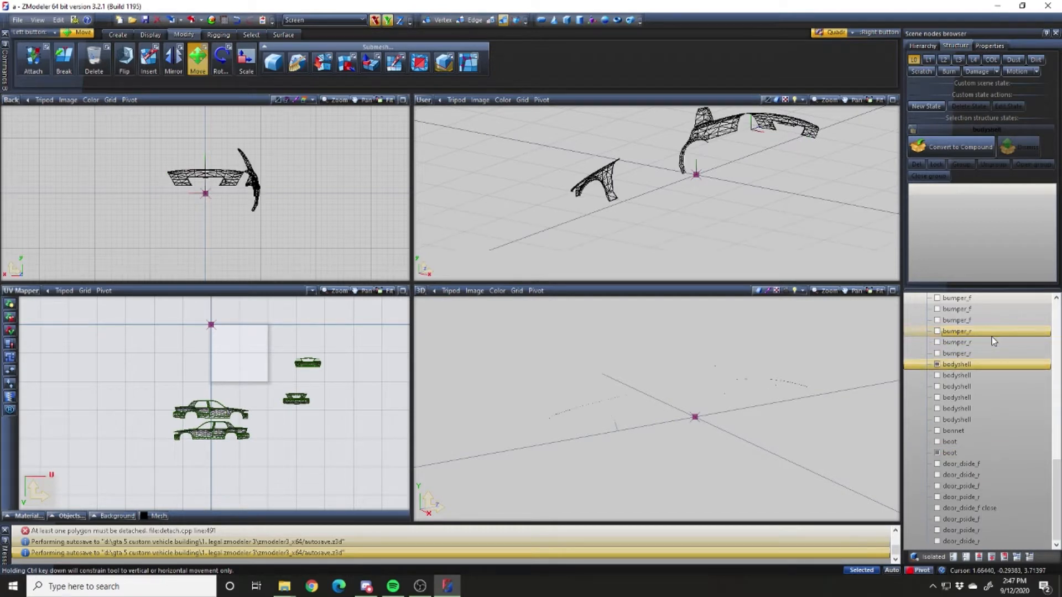
key("Down")
key("Down")
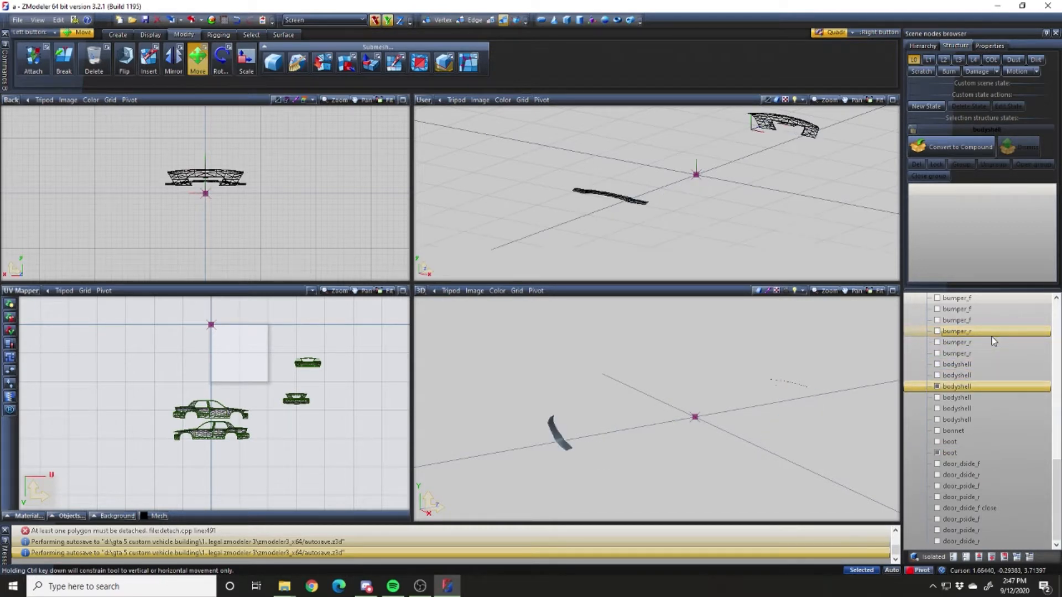
key("Down")
key("Down")
key("Down")
key("Down")
key("Down")
key("Down")
key("space")
Show the roof and remaining upper bodyshell piece together with the bonnet and the top boot piece
key("Up")
key("Up")
key("Up")
key("Up")
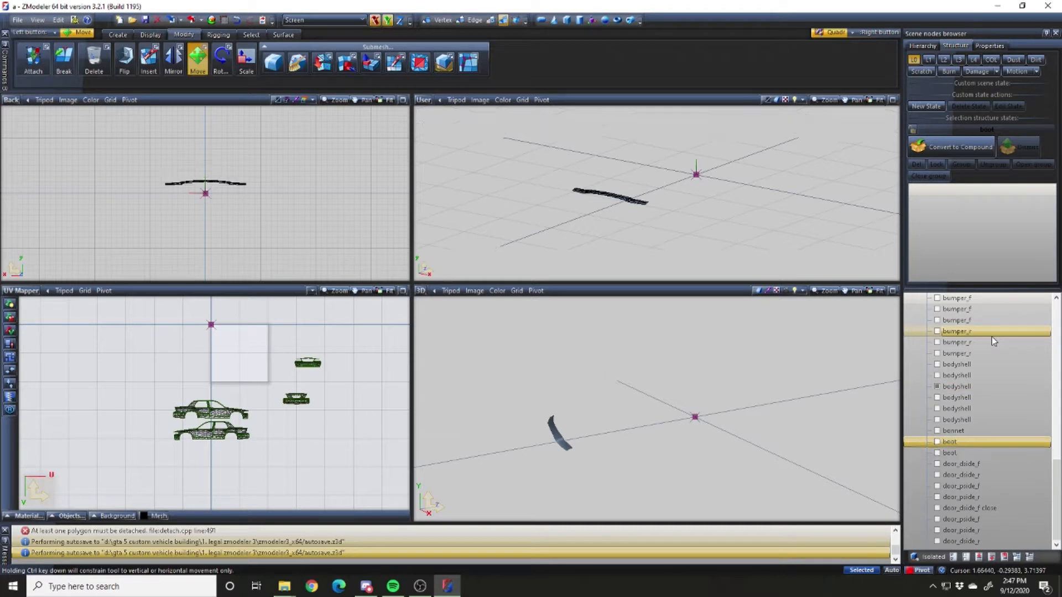
key("Up")
key("space")
key("Down")
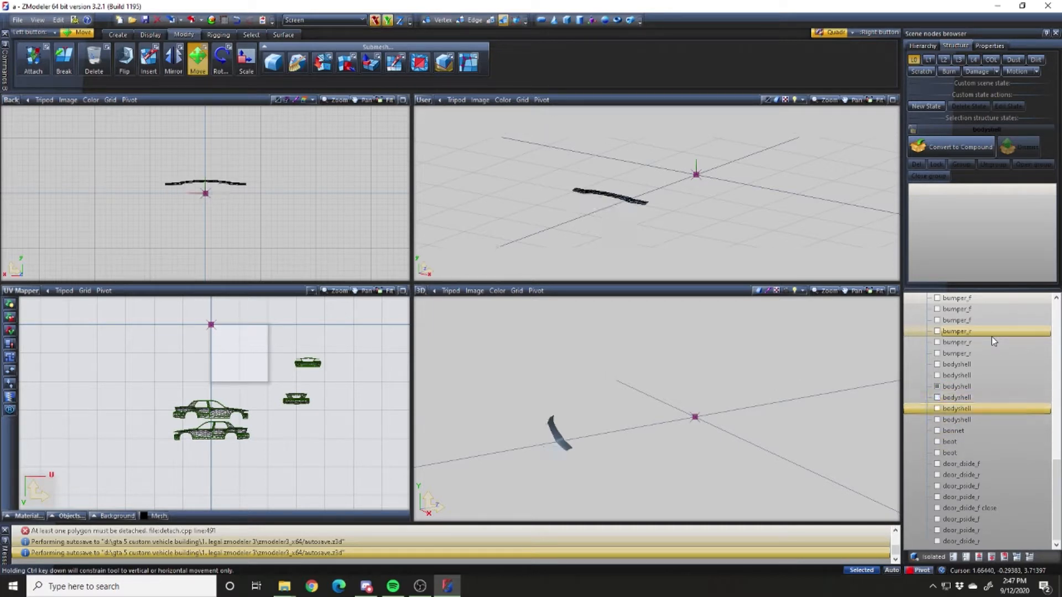
key("space")
key("Down")
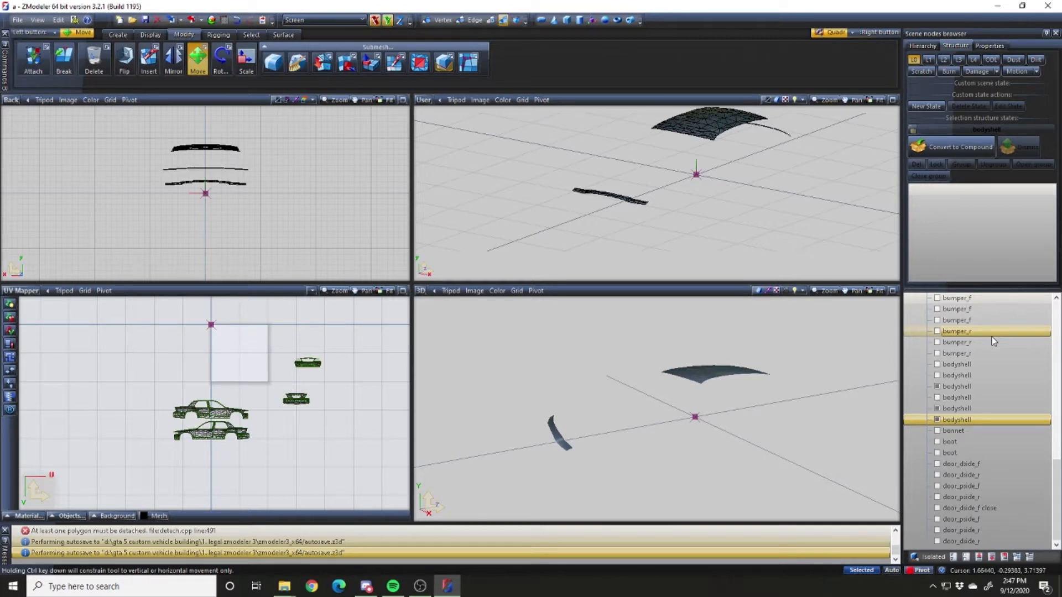
key("Down")
key("space")
key("Down")
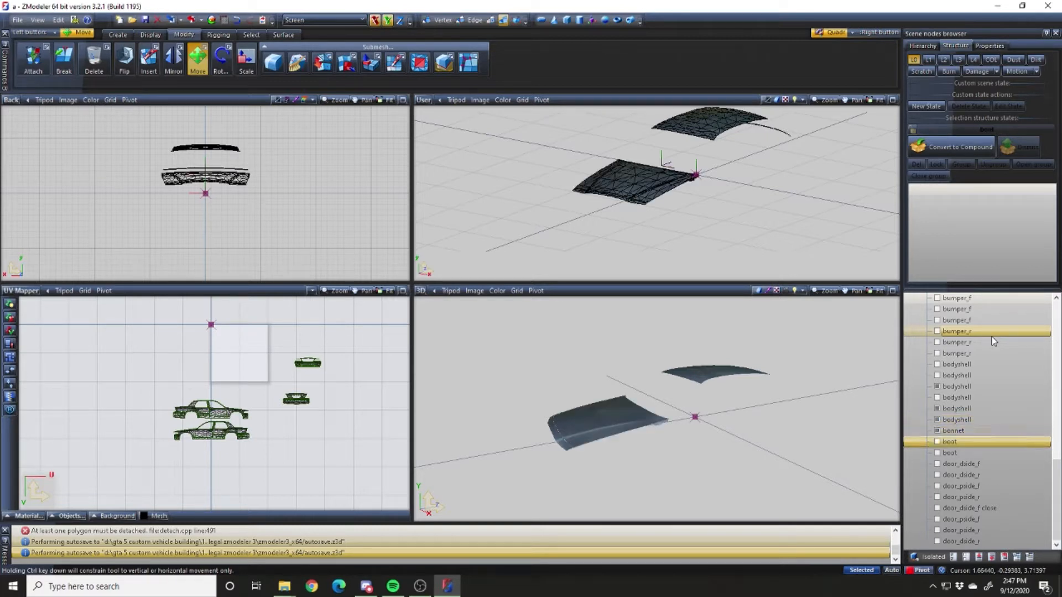
key("Down")
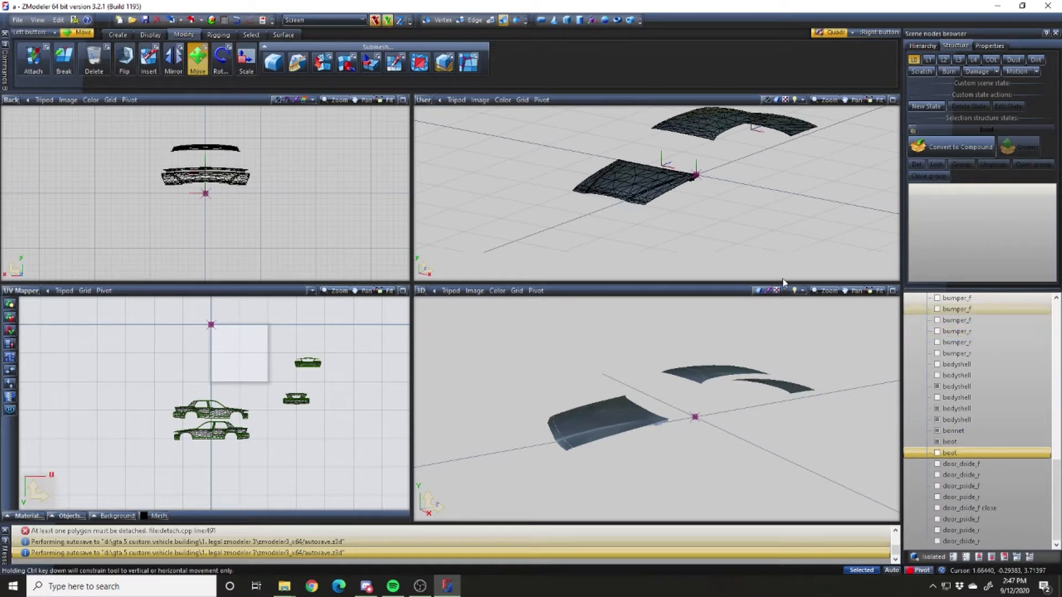
Select the visible top parts, change the Back viewport to the Top view, and generate channel 2 UVs for them from viewport XY
left_click_drag(121, 225, 357, 131)
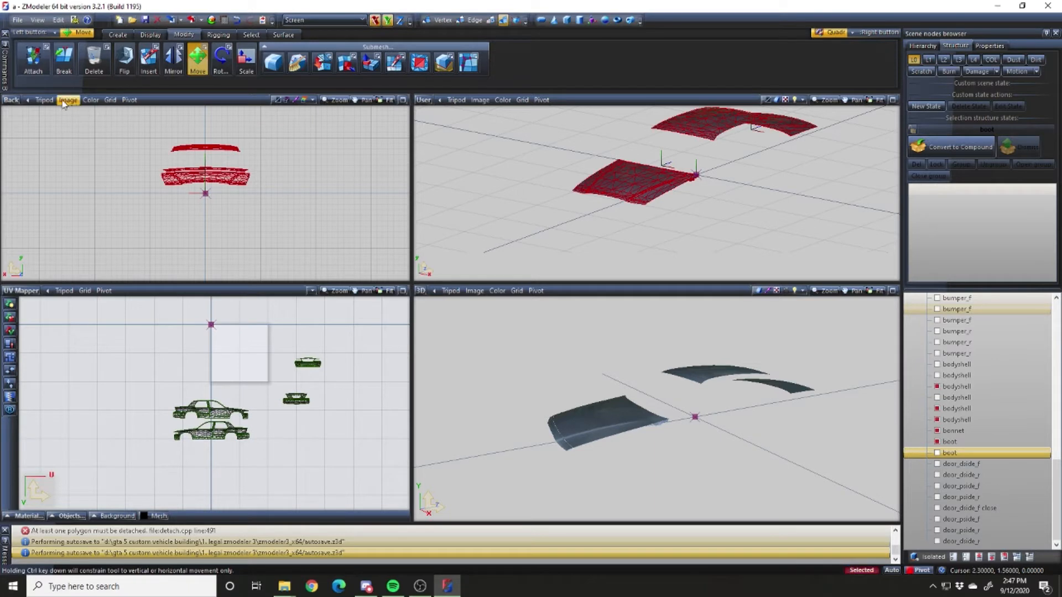
left_click(18, 103)
left_click(37, 155)
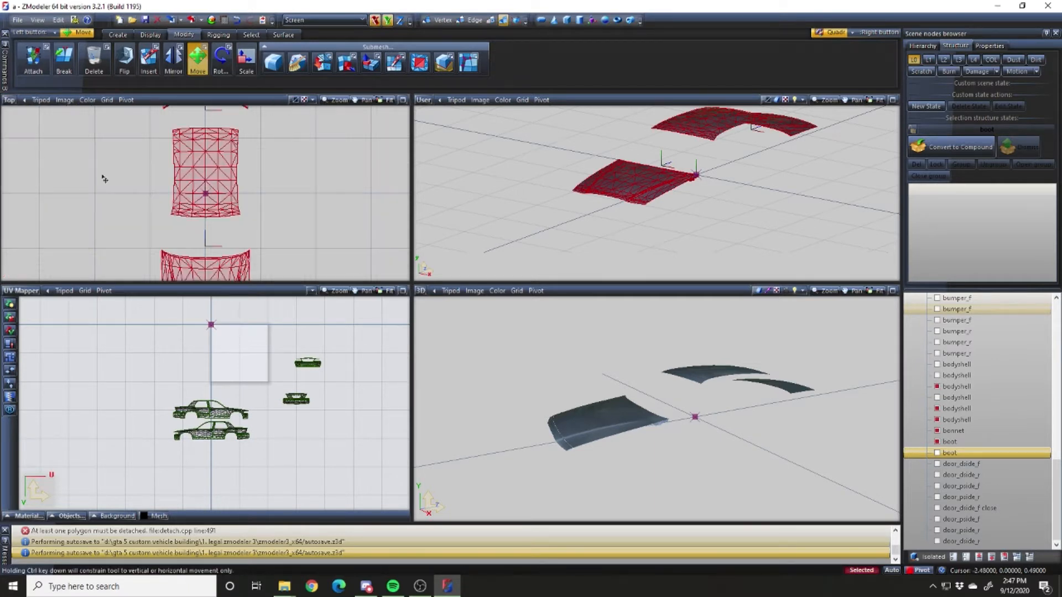
right_click(266, 190)
mouse_move(298, 228)
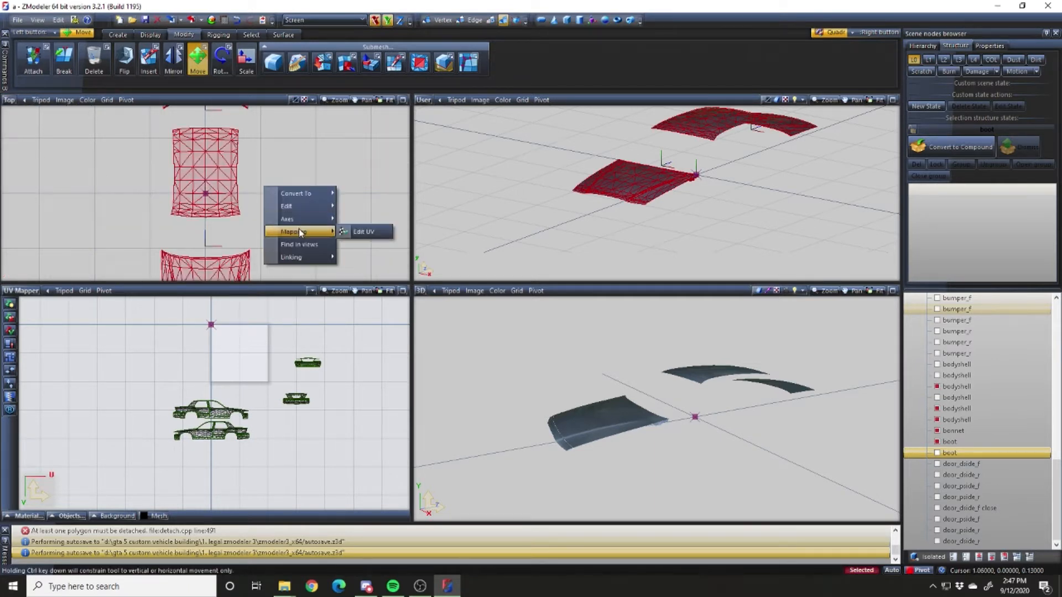
left_click(386, 240)
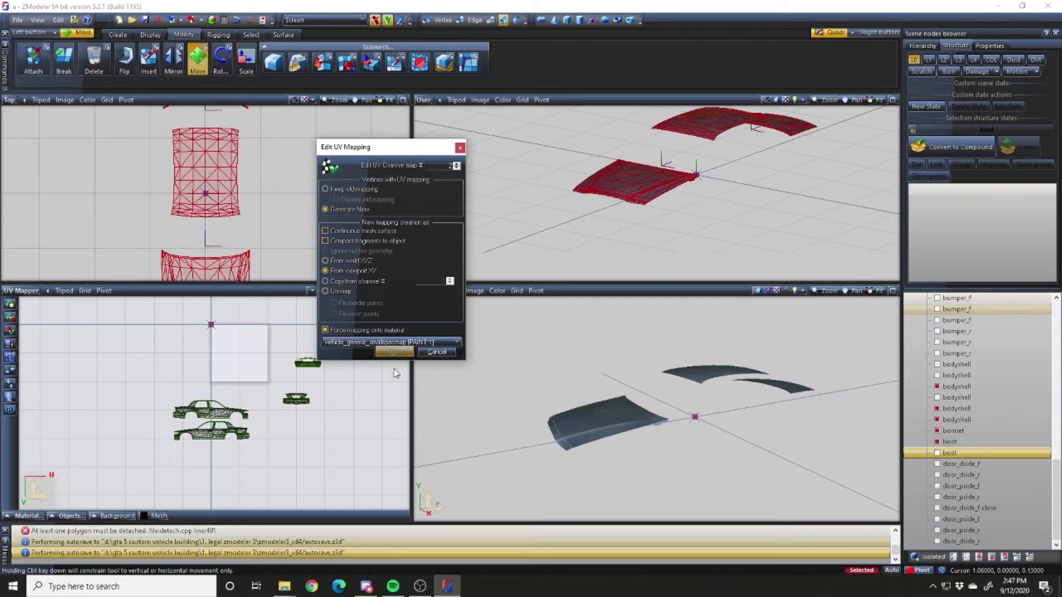
left_click(394, 352)
Select the bonnet, roof and boot UVs and rotate them a quarter turn clockwise into a horizontal row
left_click_drag(157, 376, 260, 297)
left_click_drag(243, 354, 177, 360)
key("ctrl+z")
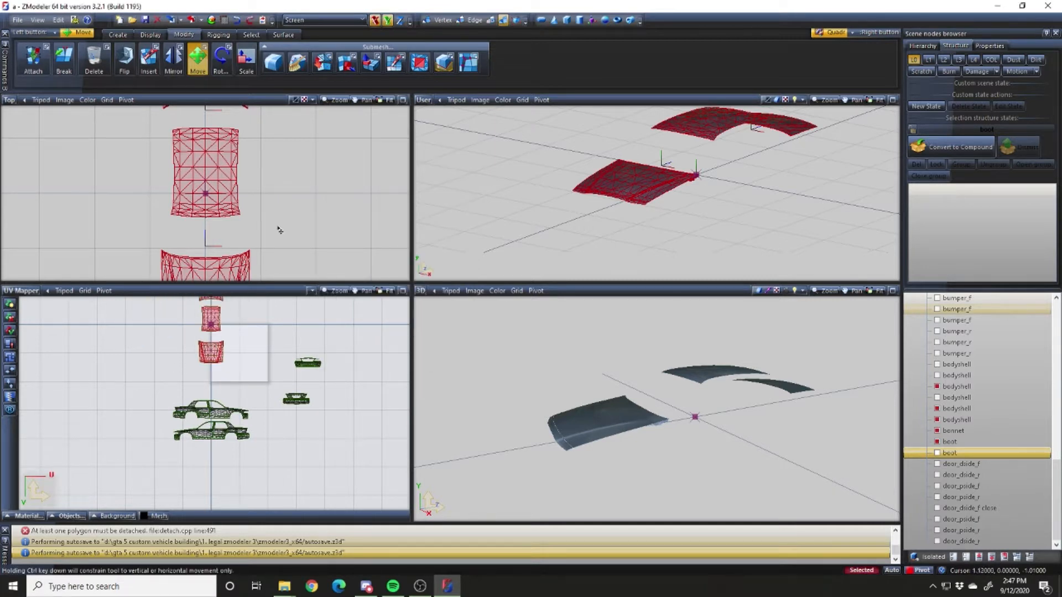
left_click(230, 67)
left_click(106, 374)
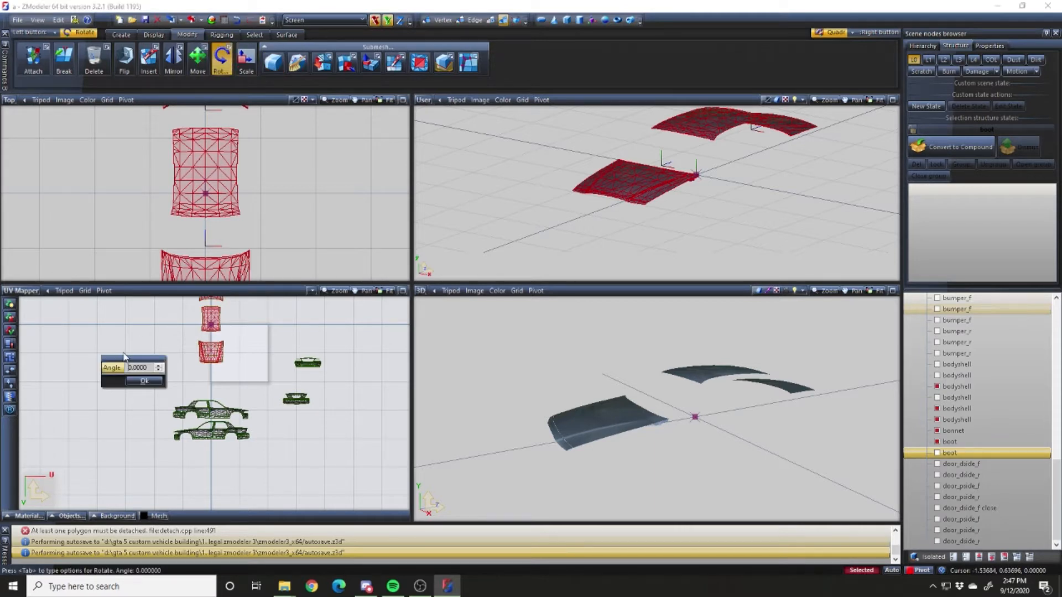
type("9")
key("Return")
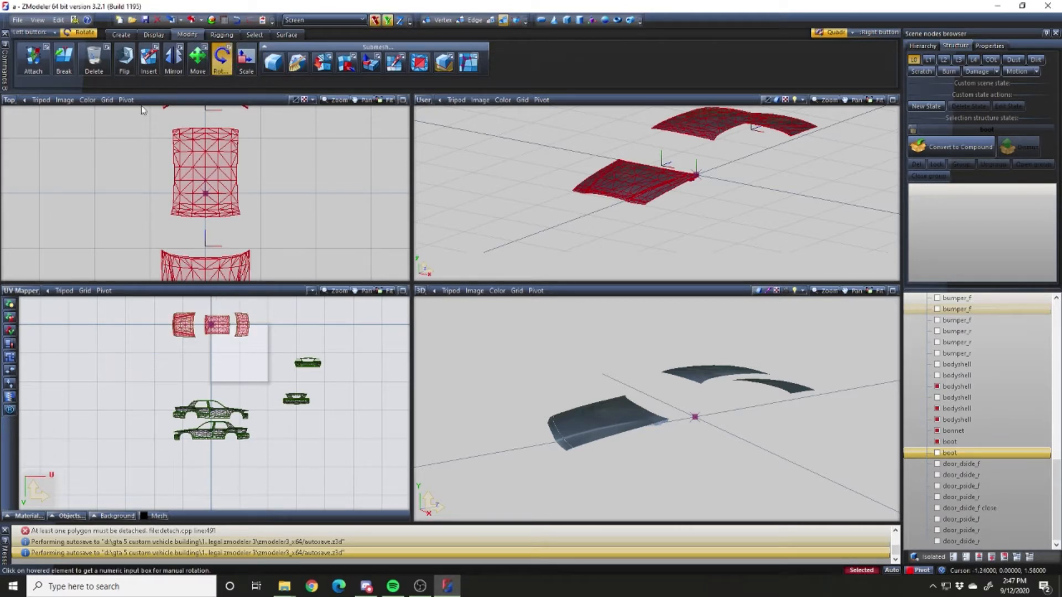
Move the bonnet, roof and boot UVs above the front-end UVs, beside the texture square, and deselect the parts
left_click(199, 61)
left_click_drag(149, 374, 266, 368)
right_click_drag(539, 222, 853, 108)
scroll(1018, 344, "up", 2)
scroll(1000, 352, "down", 2)
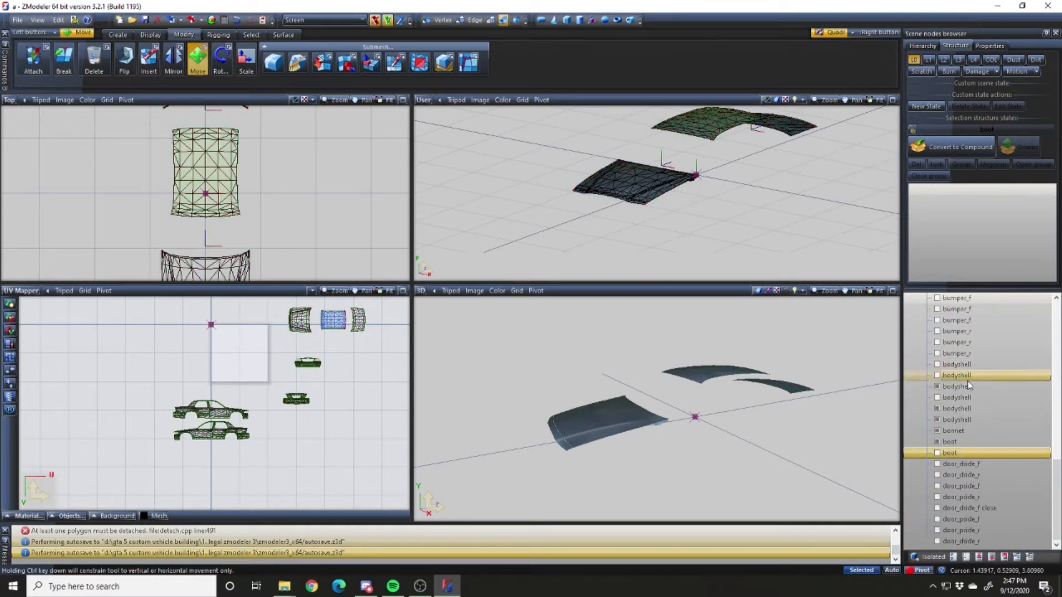
Hide the top parts and show the four inner door pieces, from door_dside_f close to the last door_dside_r
left_click(989, 387)
key("Down")
key("Down")
key("Down")
key("Down")
key("Down")
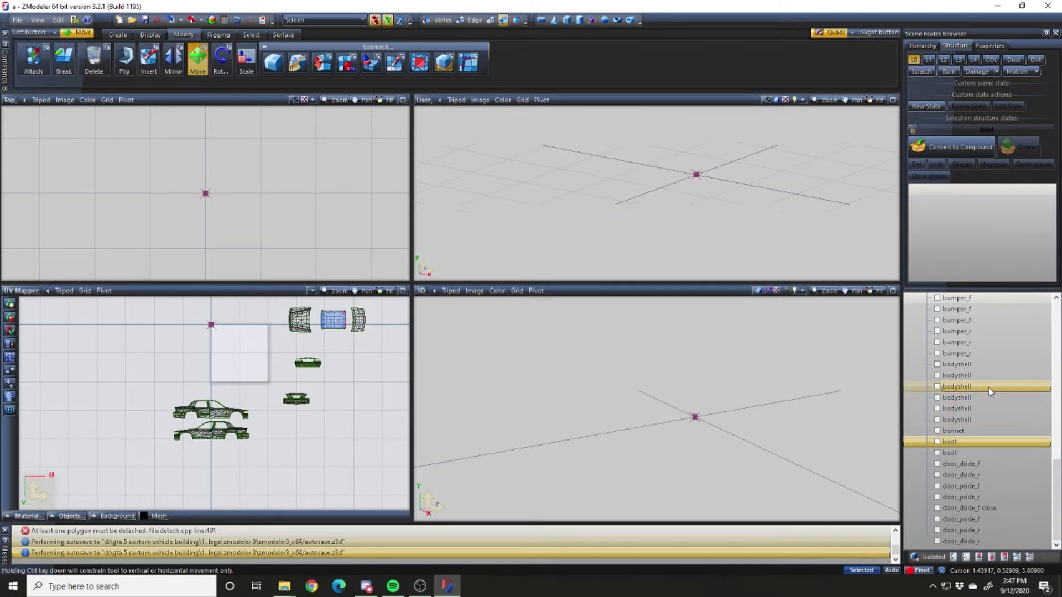
key("Down")
key("Down")
key("Down")
key("Down")
key("Down")
key("Down")
key("Down")
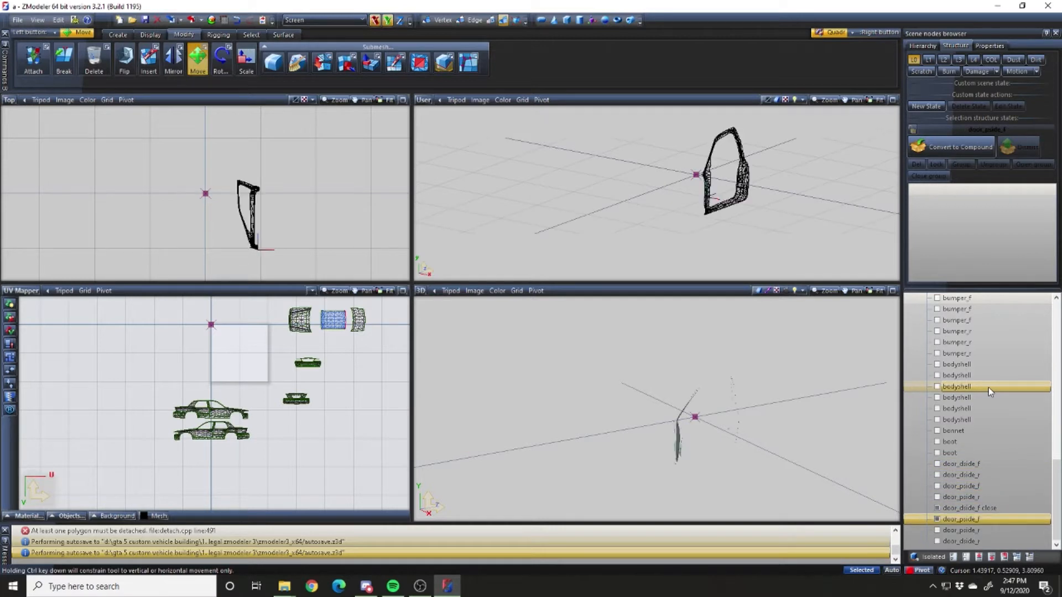
key("Down")
key("Down")
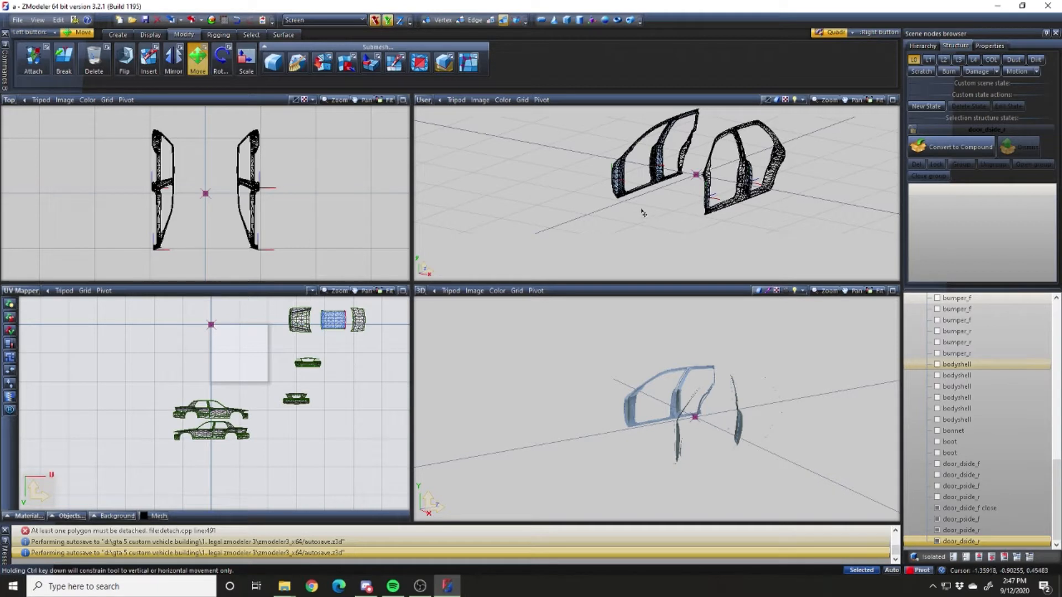
Select the four inner door pieces in the Top view and generate channel 2 UVs from viewport XY
left_click_drag(134, 123, 307, 276)
right_click(308, 194)
left_click(405, 237)
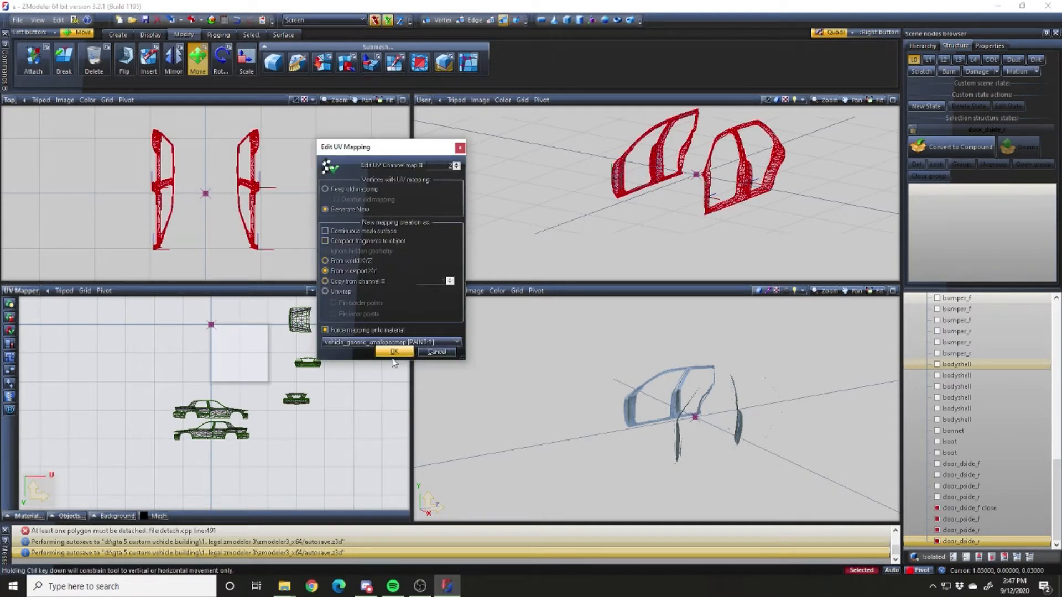
left_click(391, 352)
Move the inner door UVs to just below the rear-end UVs and deselect the door pieces
left_click_drag(163, 299, 242, 366)
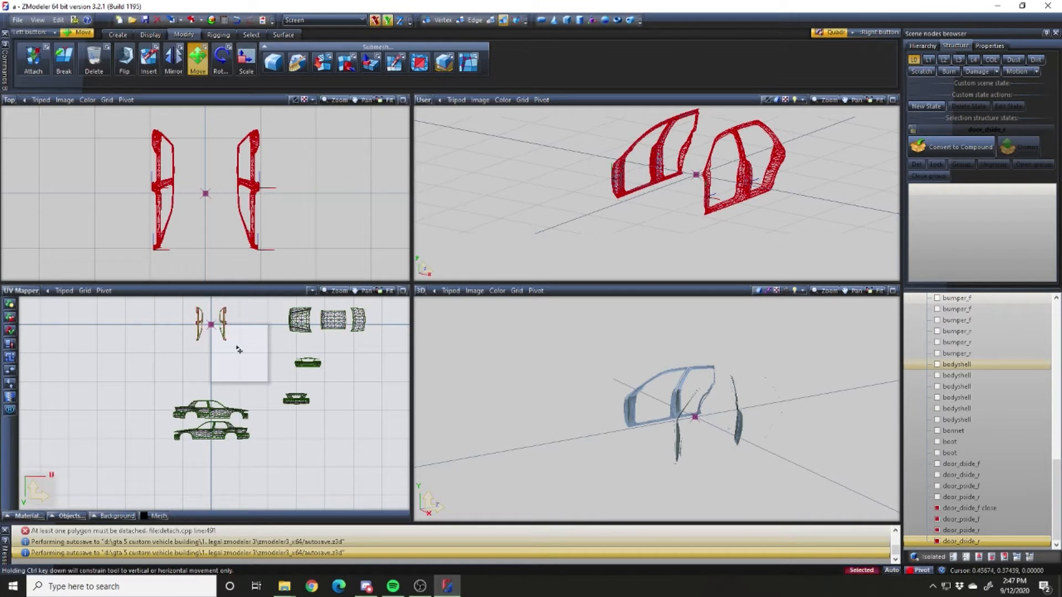
left_click_drag(243, 475, 395, 343)
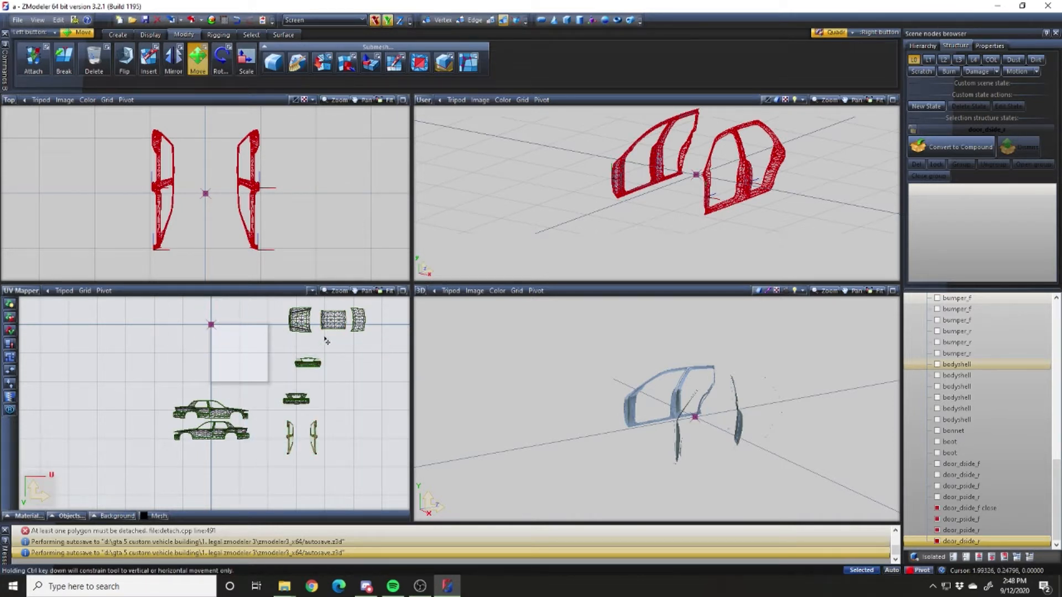
left_click_drag(565, 254, 865, 107)
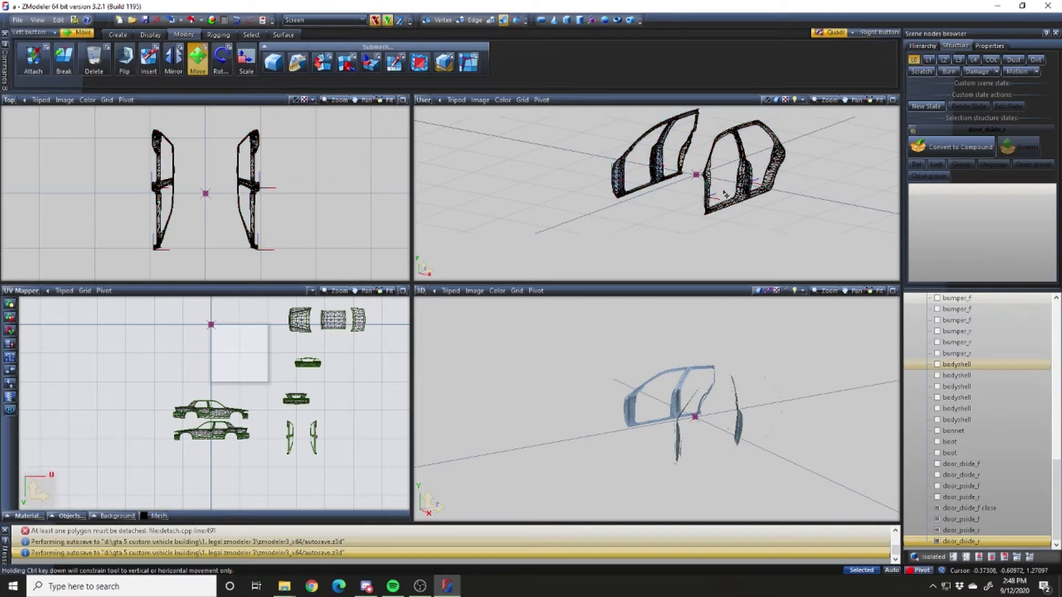
Show all detached paint pieces from the first bumper_f to door_pside_r alongside the inner door pieces
left_click(967, 495)
scroll(1001, 391, "up", 1)
left_click(945, 343, "shift")
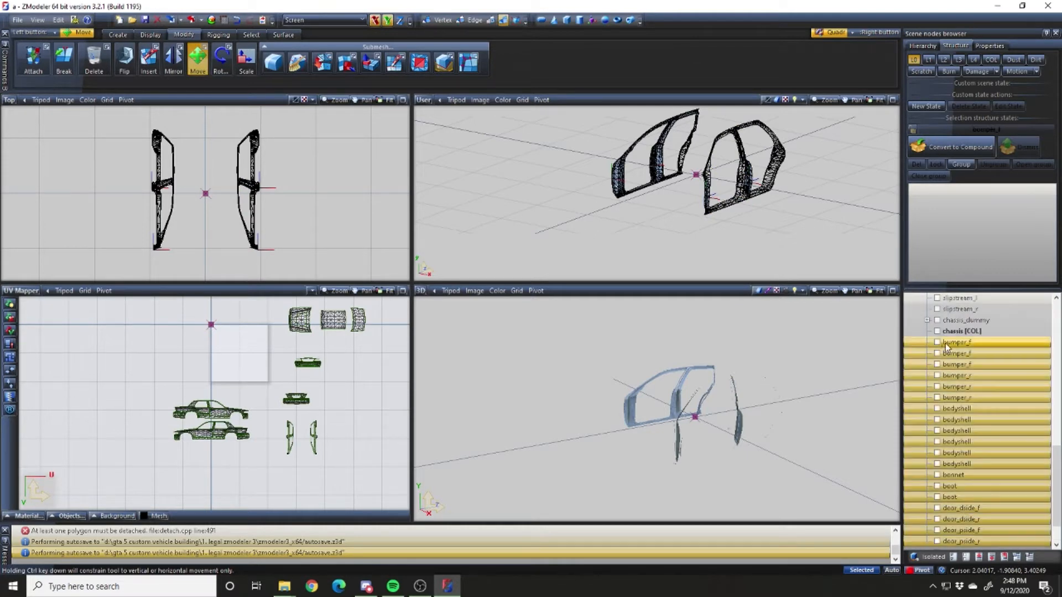
left_click(937, 344)
middle_click_drag(647, 426, 679, 431)
scroll(673, 416, "up", 2)
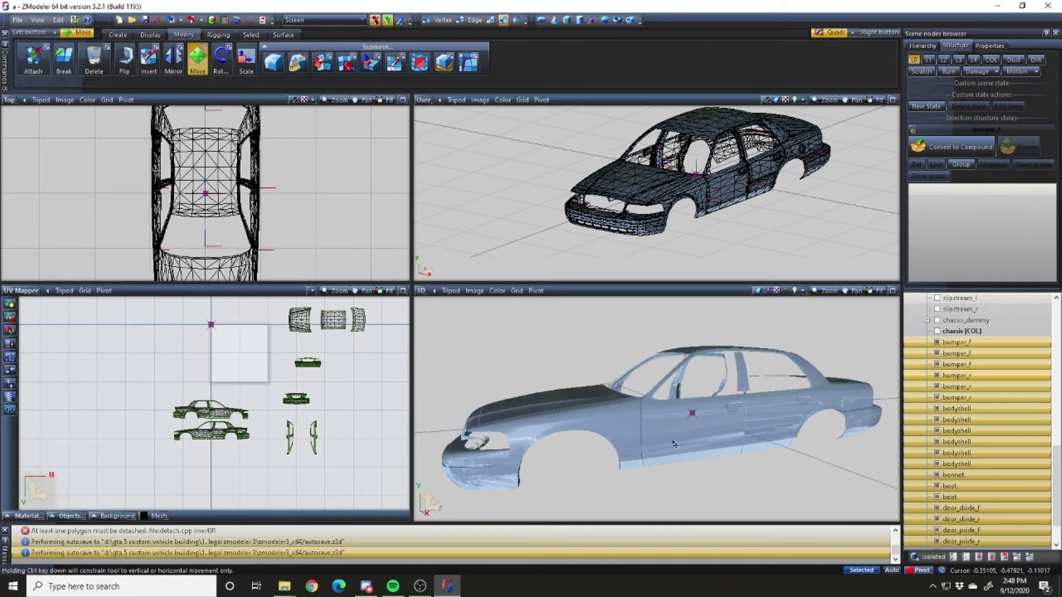
Inspect the body with the original rear bumper and chassis parts temporarily shown, and hide those parts again
left_click(812, 430)
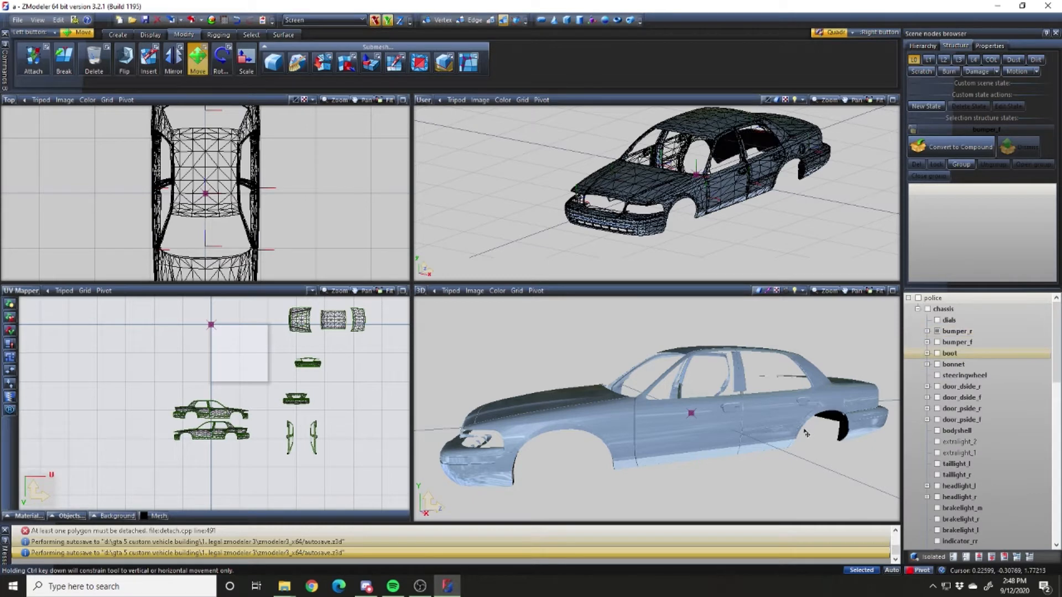
scroll(812, 431, "up", 3)
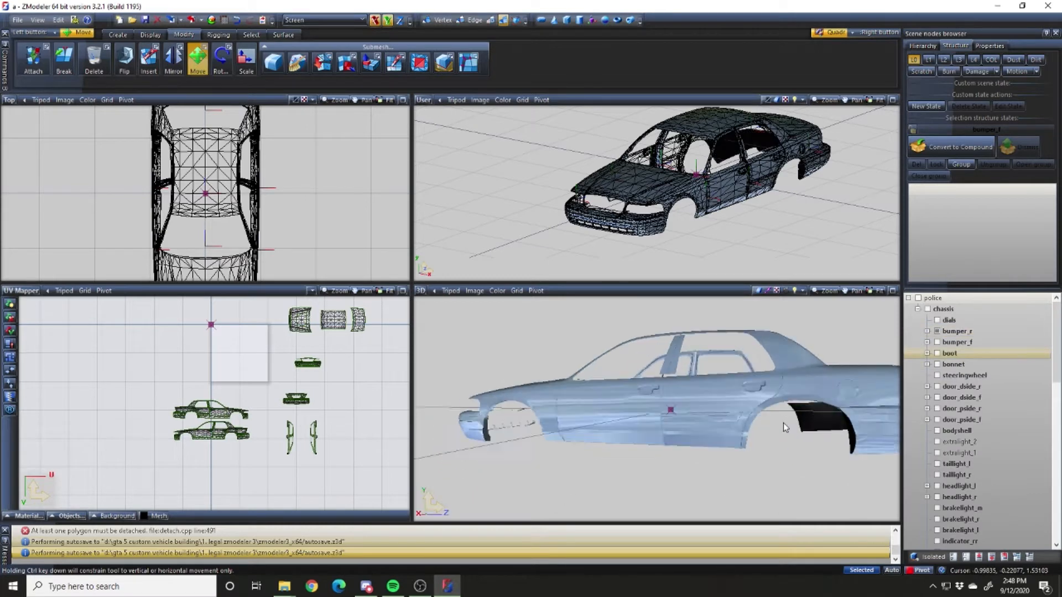
left_click(938, 331)
left_click(928, 308)
middle_click_drag(698, 372, 582, 375)
scroll(625, 426, "up", 5)
middle_click_drag(724, 356, 739, 379)
scroll(738, 379, "down", 5)
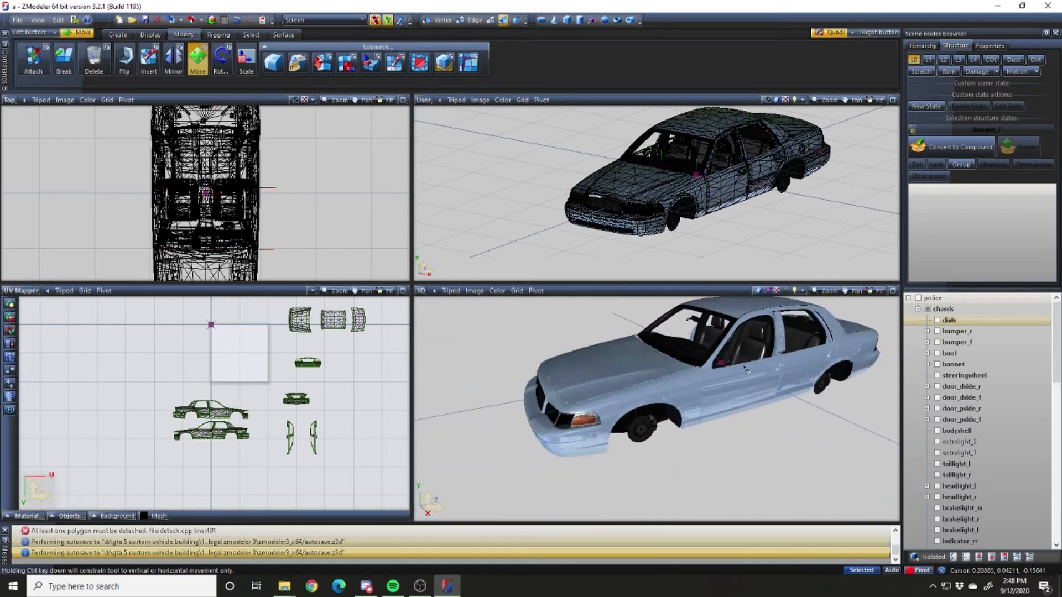
left_click(927, 310)
scroll(946, 380, "down", 10)
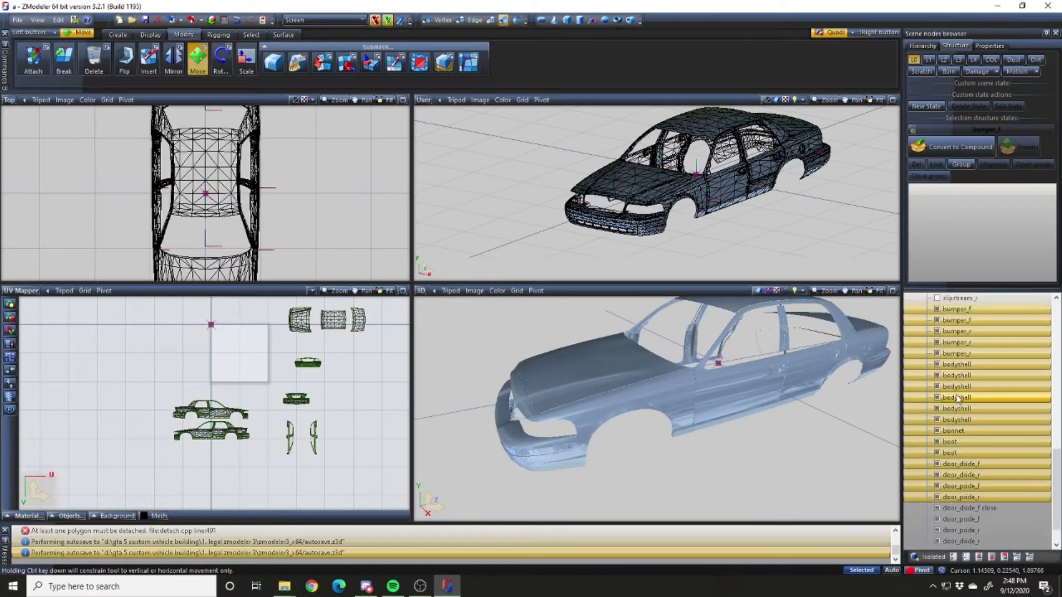
scroll(957, 398, "up", 4)
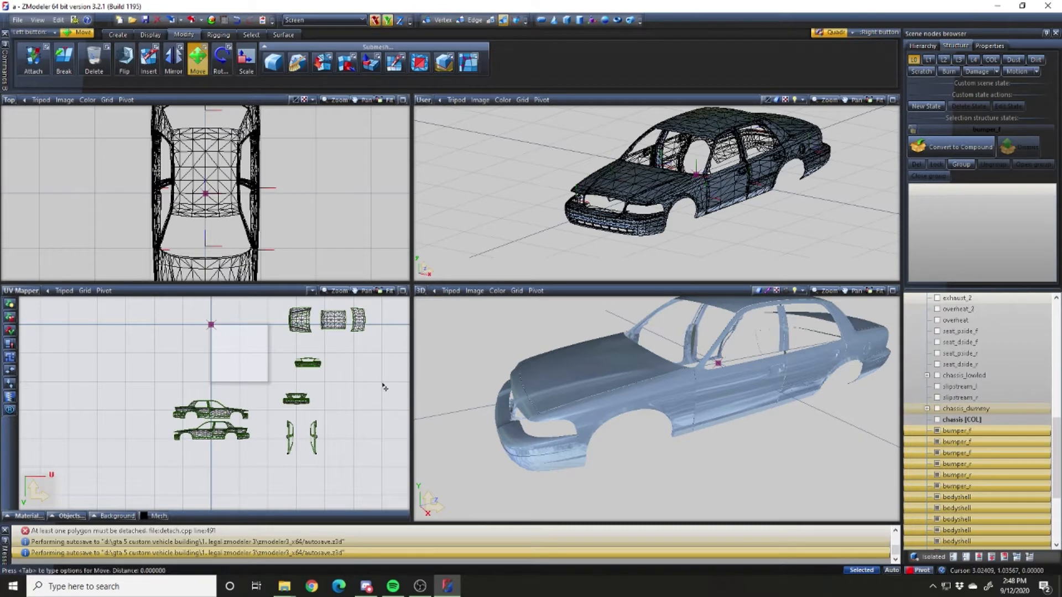
Maximize the UV Mapper and move the UVs of both car sides onto the lower part of the texture square
left_click(403, 290)
scroll(551, 258, "up", 3)
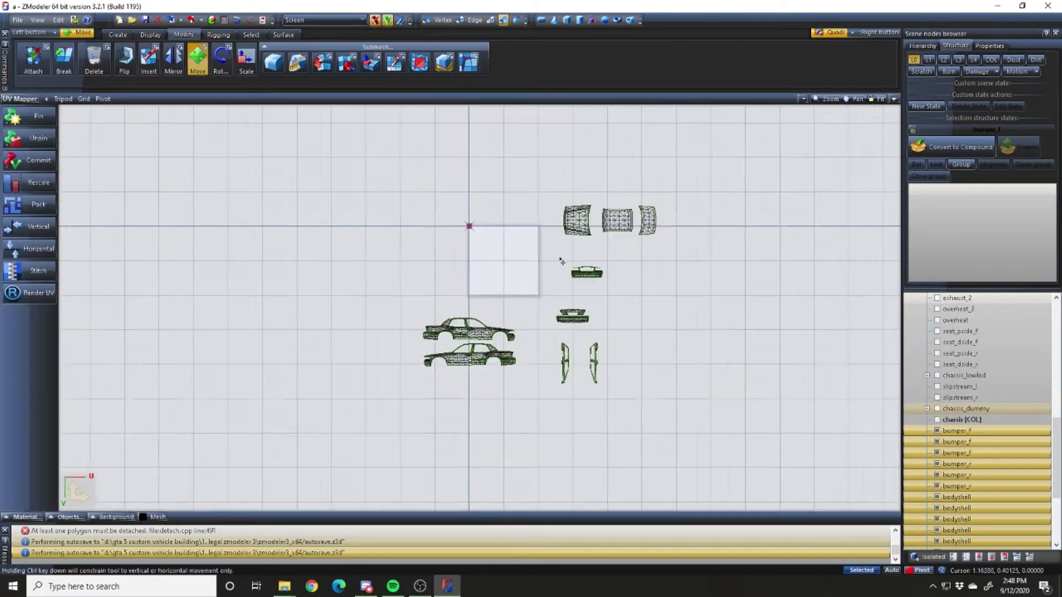
left_click_drag(349, 316, 504, 431)
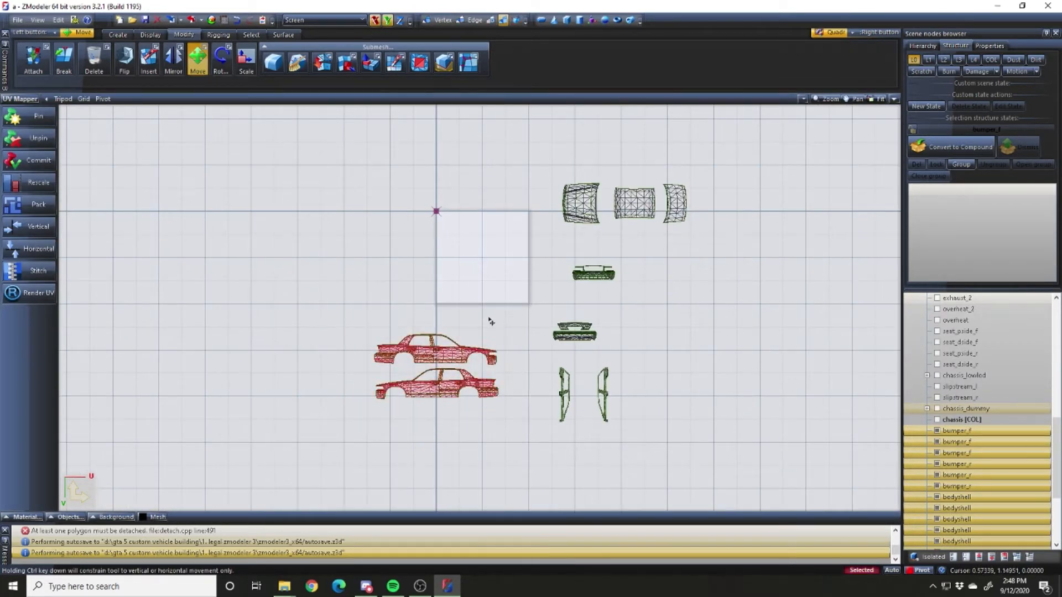
scroll(490, 318, "up", 2)
left_click_drag(471, 334, 550, 240)
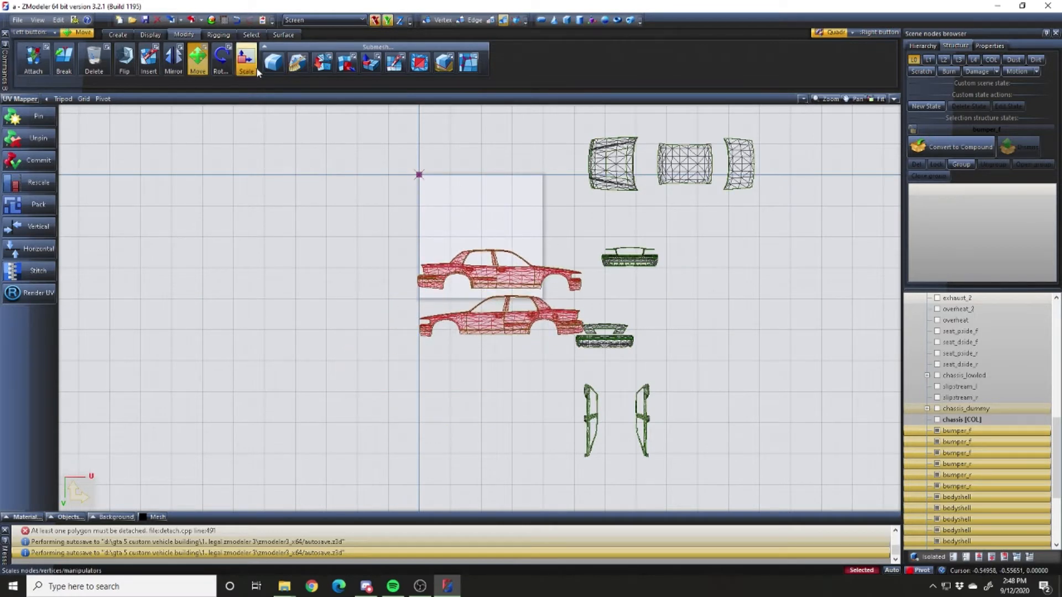
Scale both car side UVs down to fit within the width of the texture square
left_click(254, 69)
left_click_drag(284, 160, 304, 199)
scroll(509, 238, "up", 5)
scroll(435, 217, "up", 2)
Place both car side UVs inside the texture square along its bottom edge, and deselect them
left_click(198, 58)
left_click_drag(173, 135, 185, 158)
left_click_drag(186, 293, 650, 434, "alt")
left_click_drag(103, 405, 685, 156, "alt")
scroll(465, 323, "down", 3)
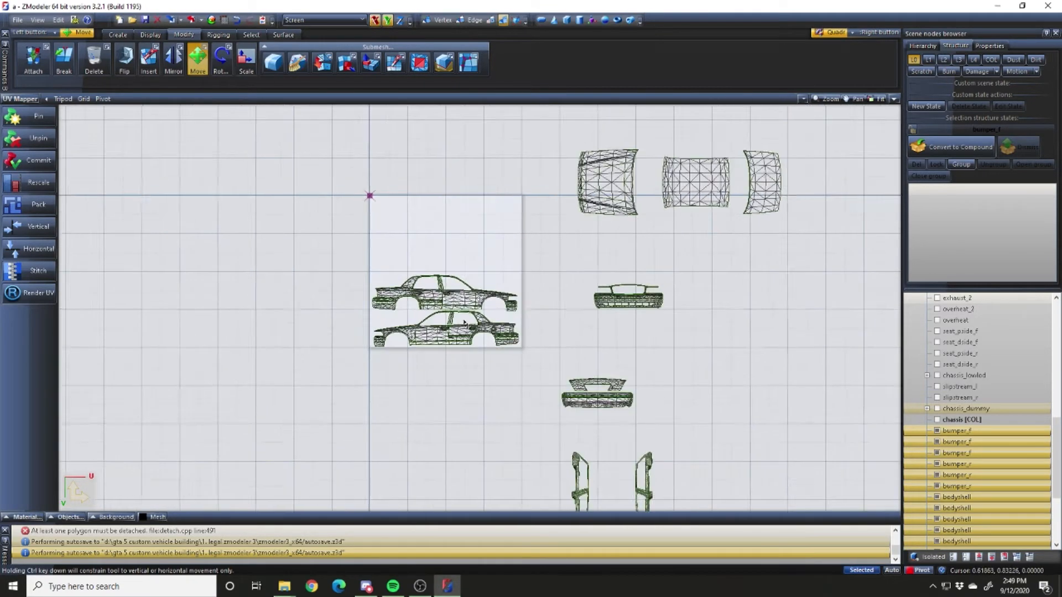
scroll(460, 309, "up", 1)
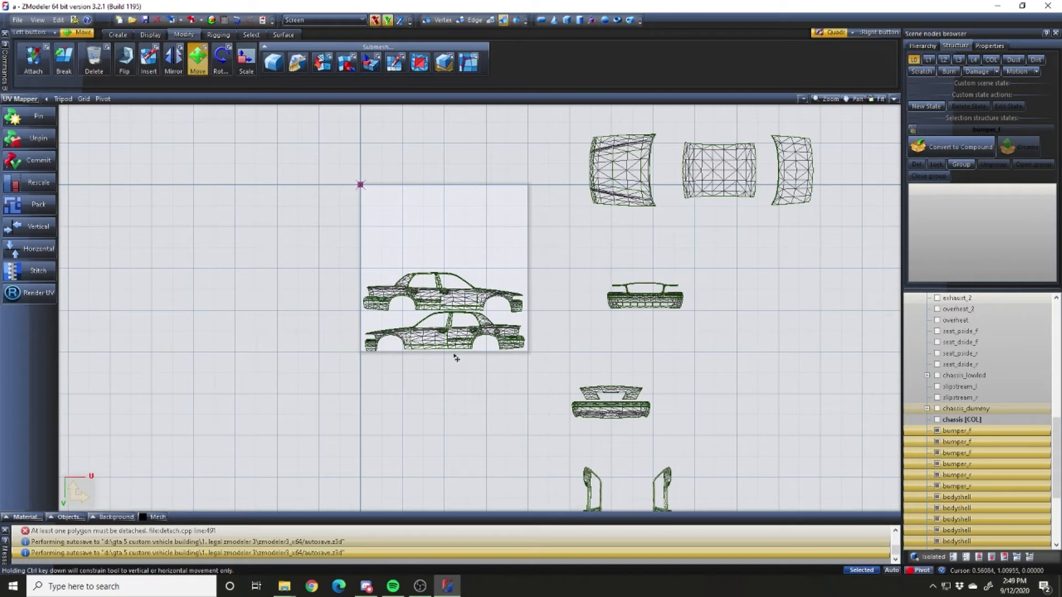
scroll(420, 355, "up", 5)
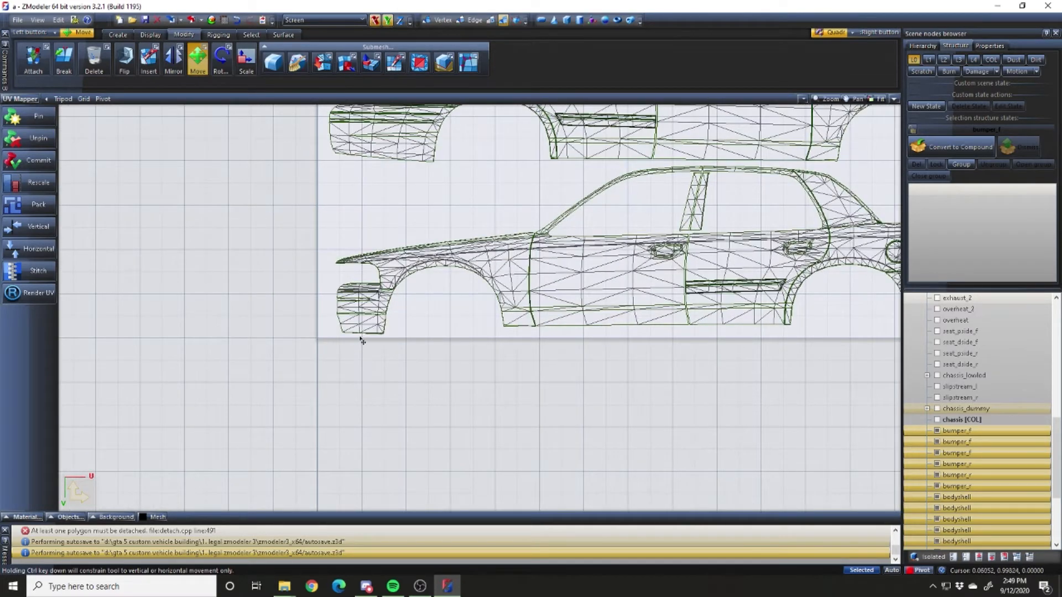
Scale the four small door-part UVs down and move them up to the lower edge of the texture square
scroll(354, 310, "down", 4)
scroll(459, 309, "up", 2)
scroll(564, 360, "down", 4)
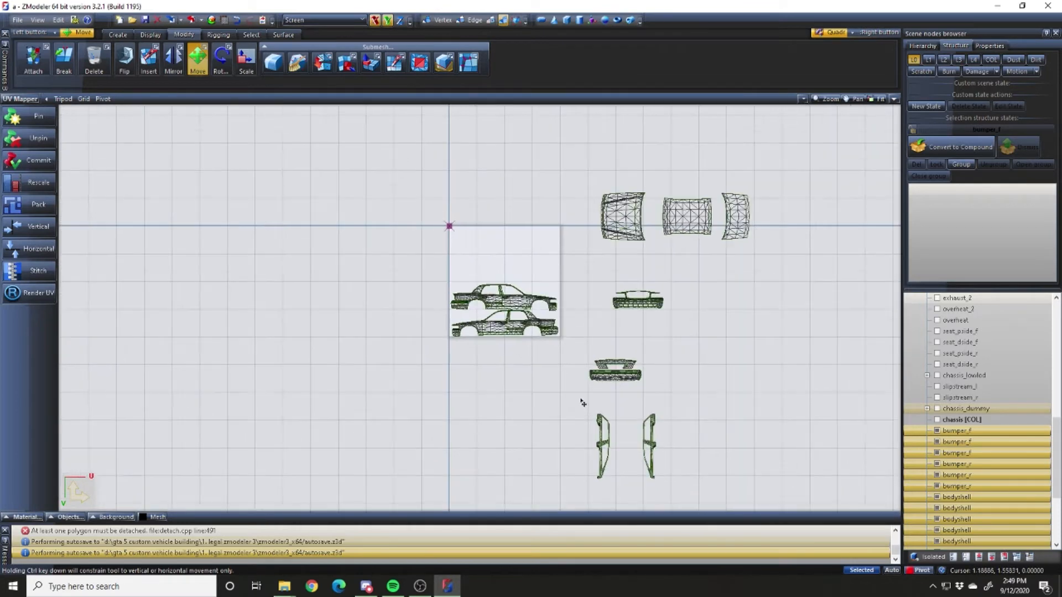
scroll(550, 363, "up", 4)
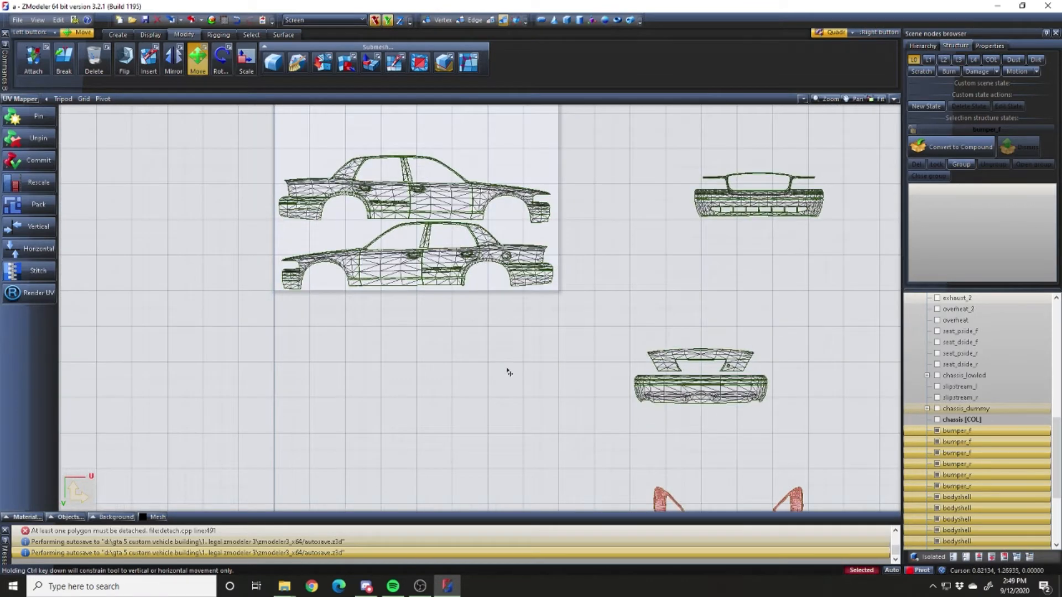
left_click(246, 71)
left_click_drag(225, 235, 297, 403)
left_click(199, 61)
left_click_drag(205, 212, 313, 334)
right_click_drag(412, 391, 414, 393)
left_click_drag(424, 376, 448, 348)
scroll(428, 188, "up", 4)
mouse_move(392, 291)
left_mouse_down()
mouse_move(429, 194)
mouse_move(528, 170)
mouse_move(465, 287)
left_mouse_up()
Reduce the four small door-part UVs further so they fit inside the cars' window openings
scroll(464, 286, "down", 3)
right_click_drag(267, 406, 402, 472)
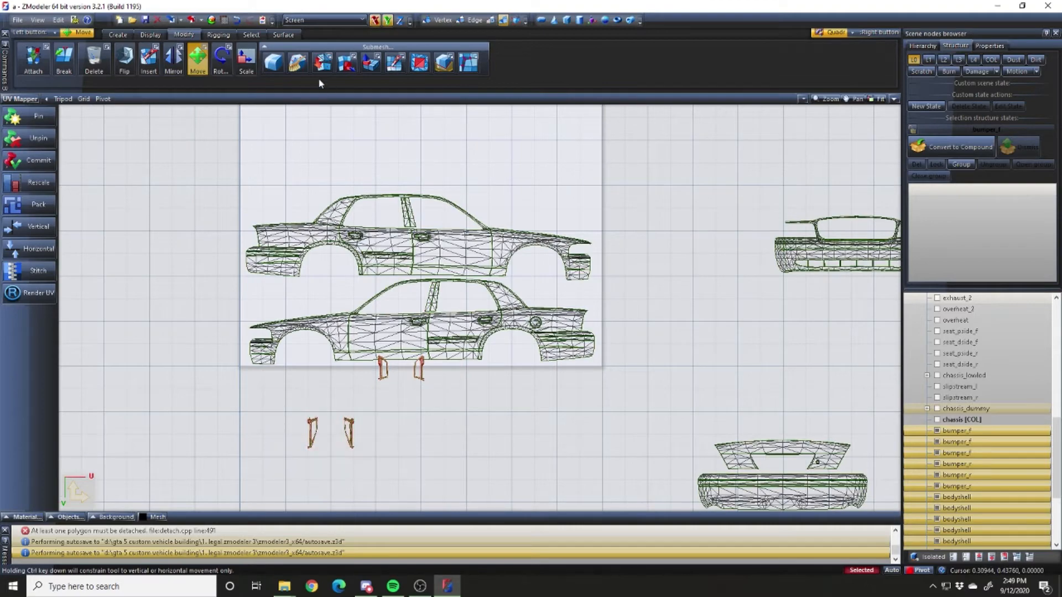
left_click(246, 61)
left_click_drag(172, 186, 217, 280)
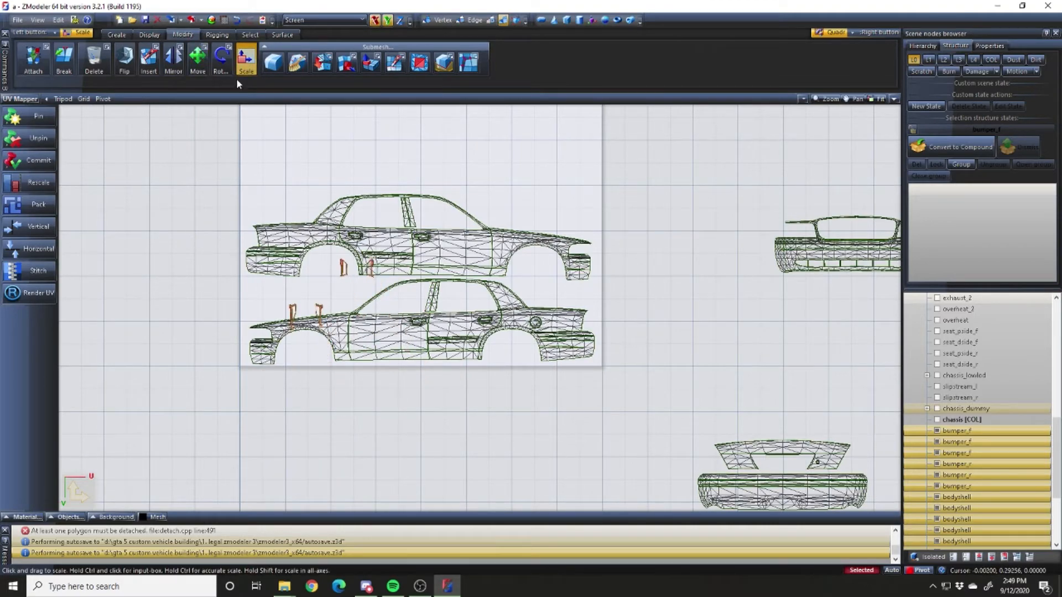
Move the small door-part UVs onto the car sides, placing one in the lower car's rear window opening
left_click(197, 58)
scroll(418, 283, "up", 5)
left_click_drag(419, 283, 648, 360)
right_click_drag(528, 239, 597, 319)
left_click_drag(549, 347, 540, 233)
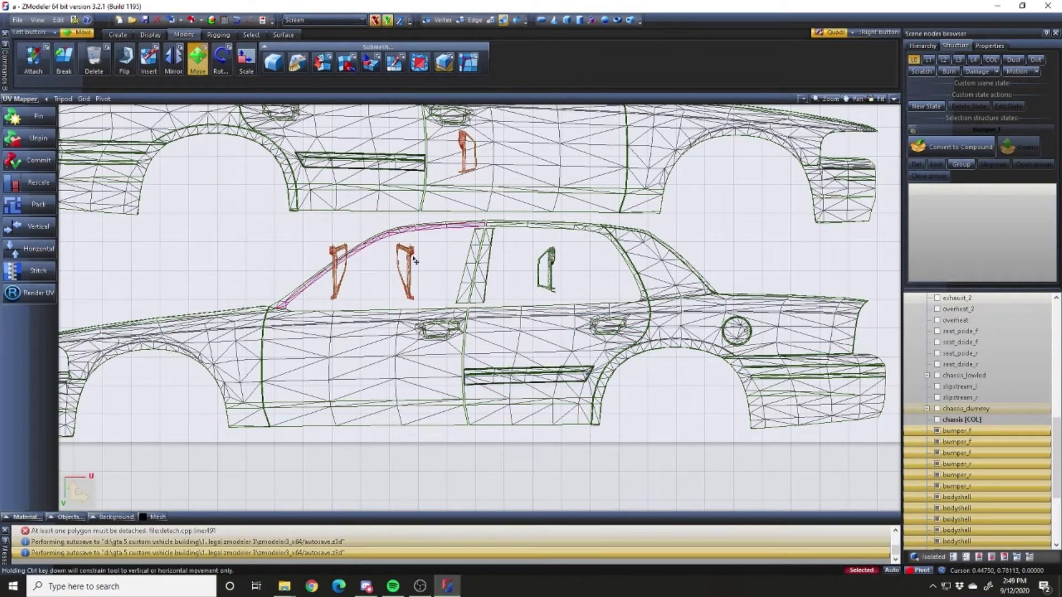
Undo the last changes to the small door-part UVs and place the remaining ones in the upper car side's window openings
scroll(416, 212, "down", 5)
scroll(416, 211, "up", 5)
key("ctrl+z")
key("ctrl+z")
key("ctrl+z")
right_click_drag(334, 235, 530, 424)
left_click_drag(530, 424, 803, 292)
right_click_drag(746, 449, 499, 268)
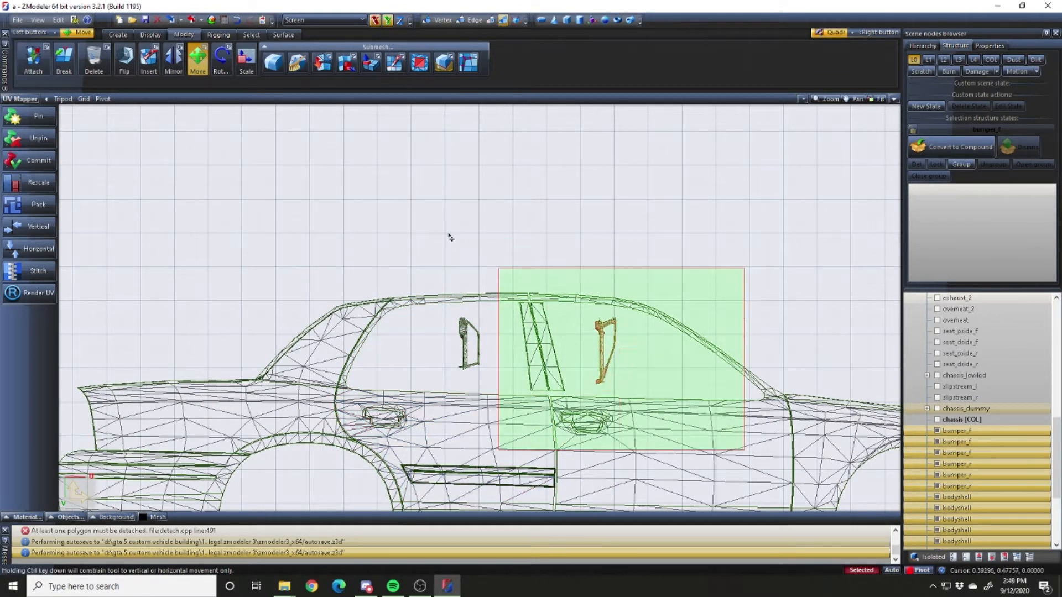
Move the hood, roof and trunk UVs to the texture square's top left corner and scale them down
scroll(445, 256, "down", 7)
scroll(546, 289, "up", 2)
scroll(647, 298, "down", 4)
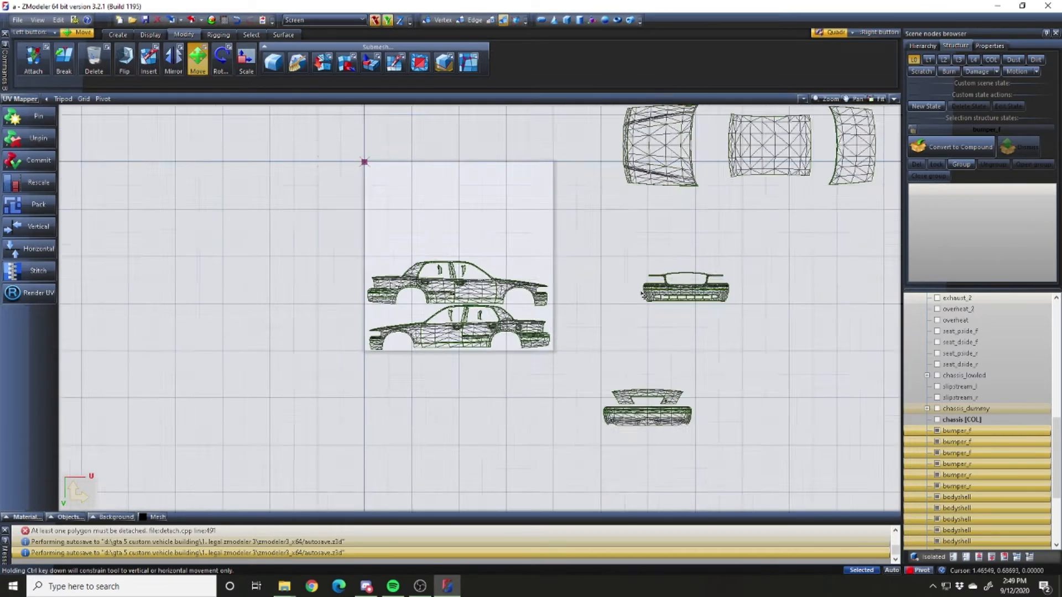
scroll(664, 183, "up", 2)
left_click_drag(561, 150, 900, 269)
left_click_drag(401, 164, 234, 252)
left_click(256, 69)
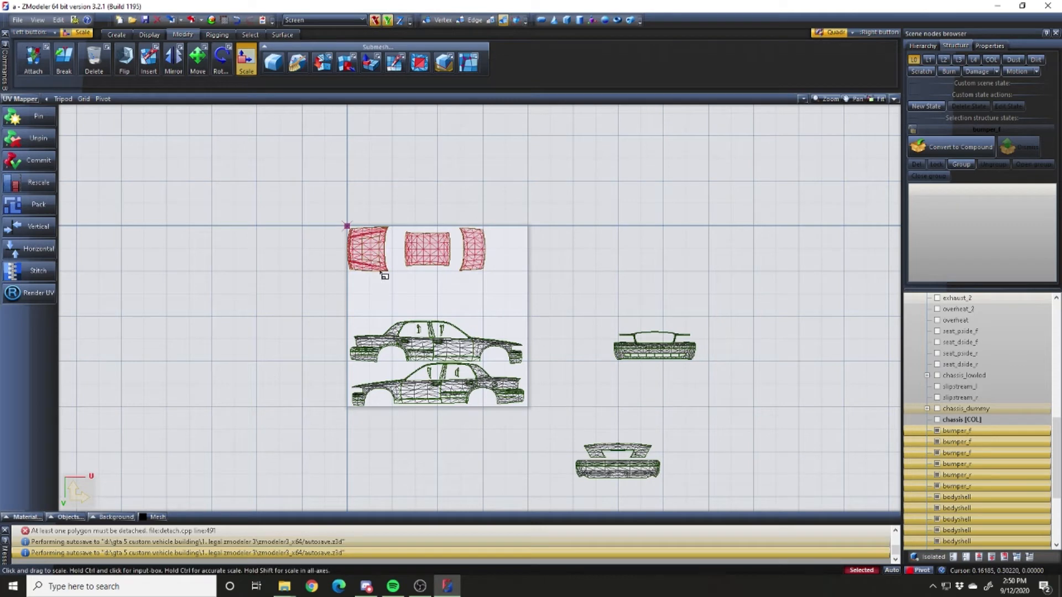
scroll(352, 260, "up", 5)
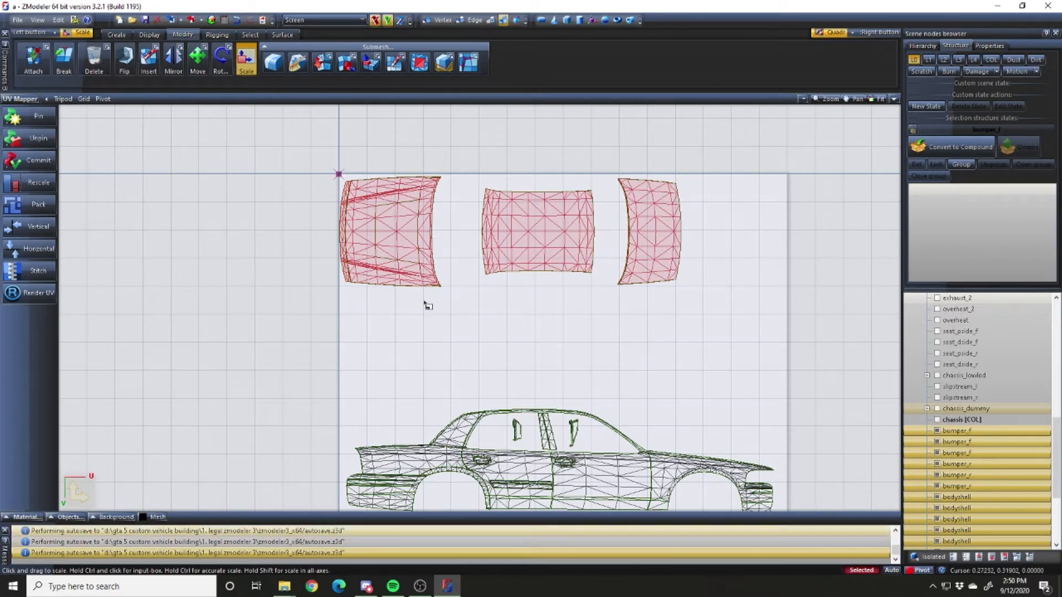
Inset the hood UVs slightly from the square's corner, deselect them, and move the roof and trunk UVs close beside the hood
left_click(197, 58)
scroll(324, 185, "up", 3)
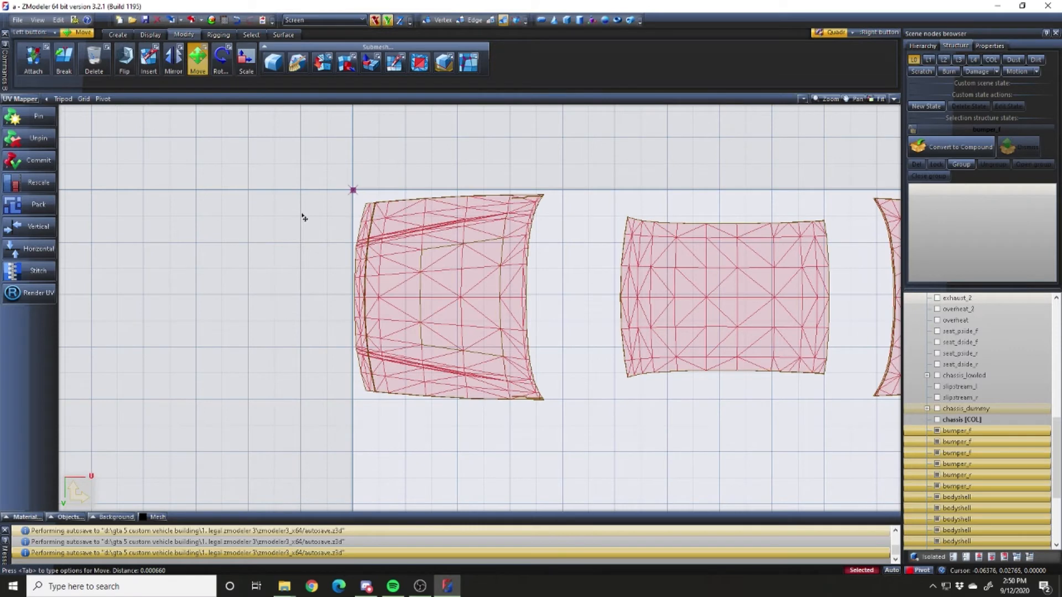
left_click_drag(296, 173, 599, 474)
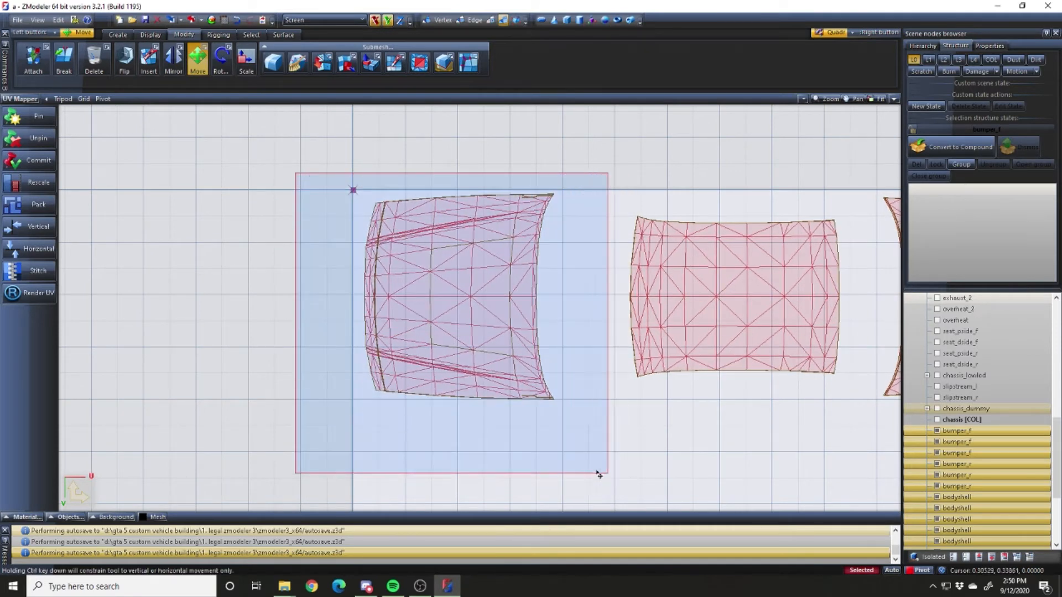
right_click_drag(597, 472, 588, 464)
scroll(484, 345, "down", 4)
scroll(569, 382, "up", 1)
left_click_drag(585, 387, 552, 383)
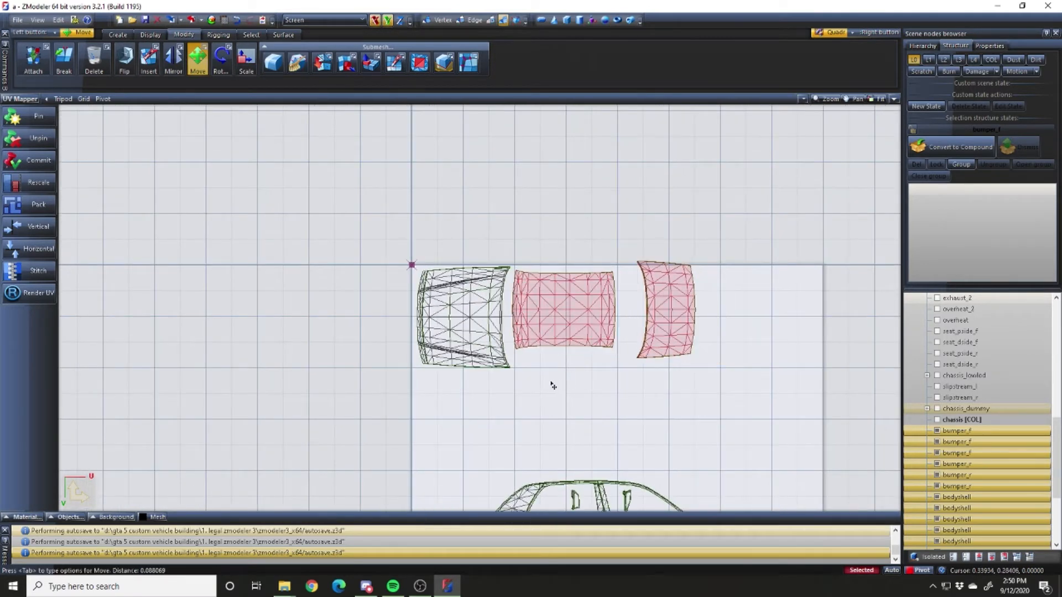
Deselect the roof UVs, move the trunk UVs close beside the roof, and deselect them
right_click_drag(451, 250, 624, 407)
scroll(600, 396, "down", 3)
scroll(600, 397, "up", 1)
scroll(653, 380, "up", 3)
left_click_drag(638, 384, 622, 392)
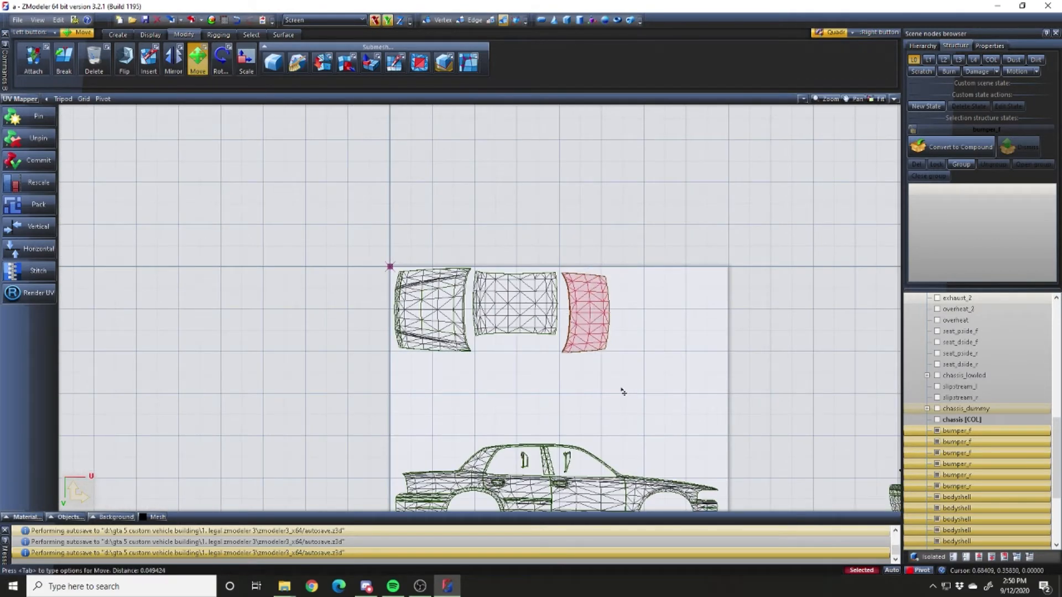
right_click_drag(496, 400, 663, 227)
Scale the front end UVs down and place them in the texture square's top right corner beside the trunk
scroll(496, 241, "down", 4)
scroll(564, 345, "up", 1)
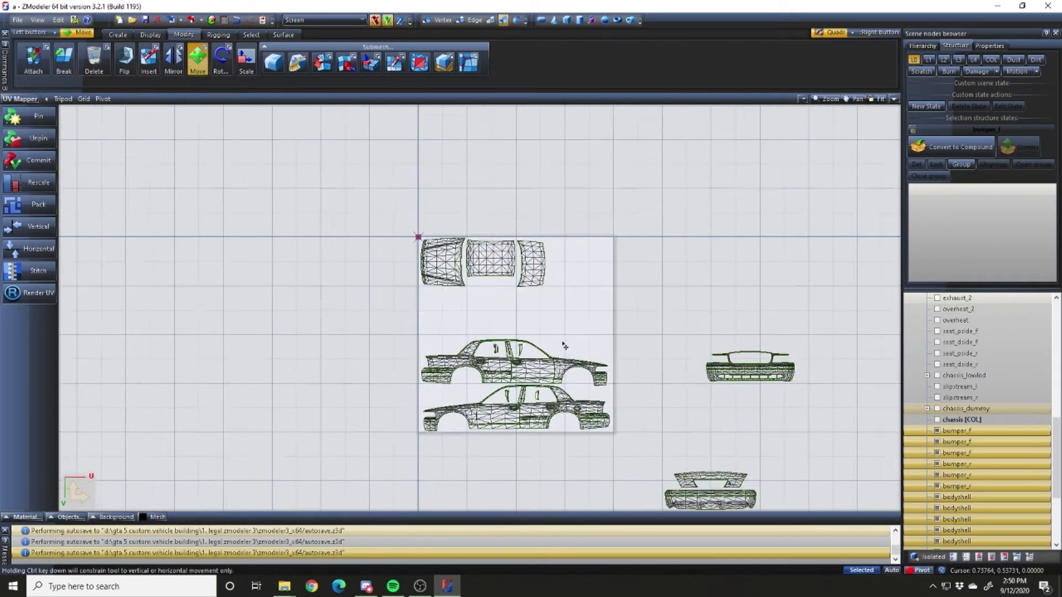
scroll(564, 345, "up", 1)
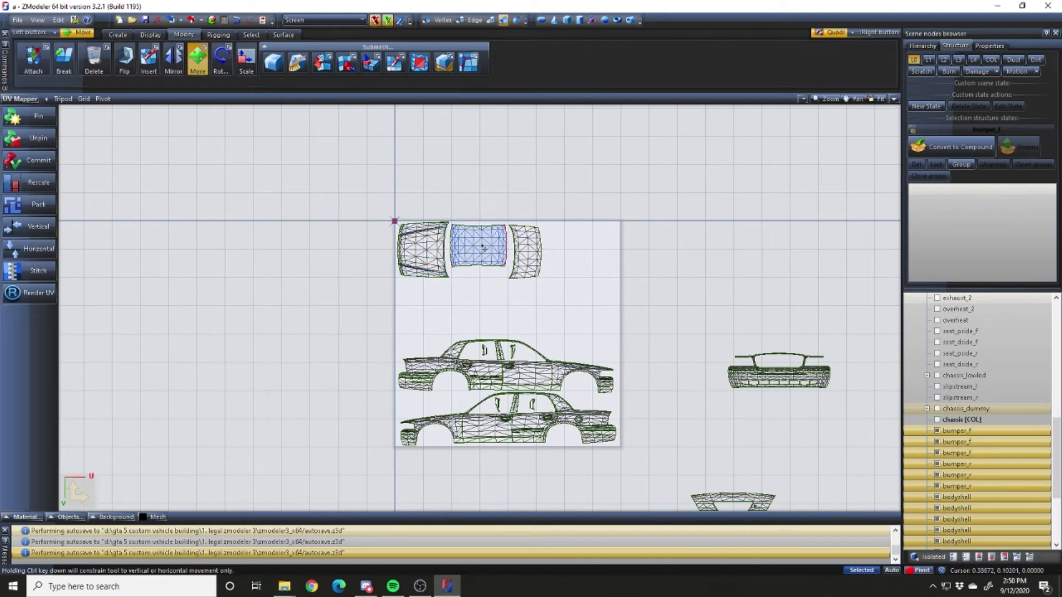
scroll(636, 257, "down", 1)
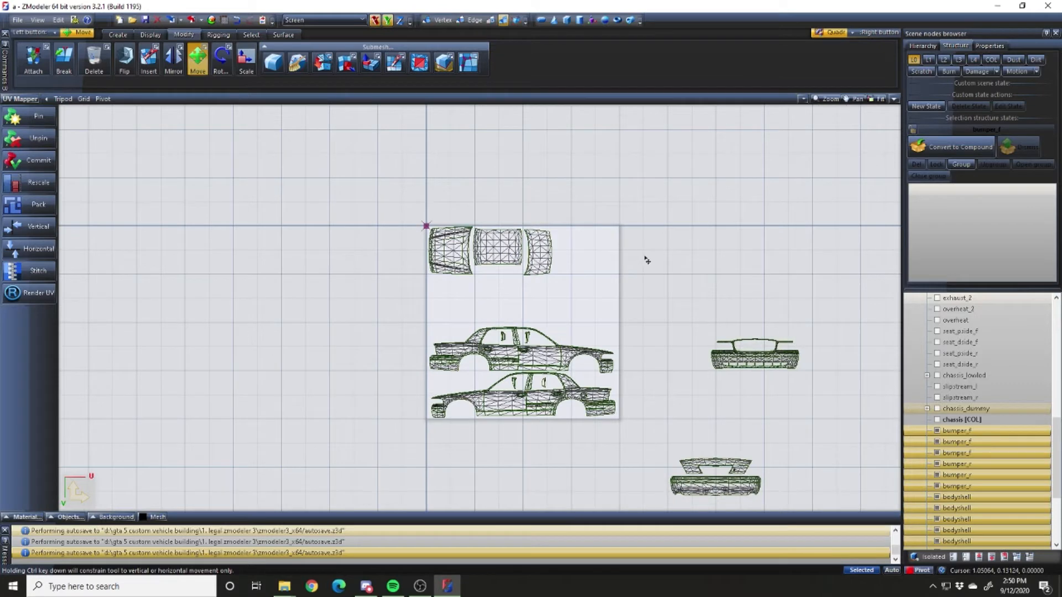
scroll(722, 325, "up", 1)
right_click_drag(665, 311, 845, 416)
left_click_drag(791, 387, 520, 330)
left_click(246, 59)
left_click_drag(206, 169, 229, 212)
left_click(221, 66)
left_click(198, 62)
left_click_drag(201, 173, 796, 359)
Move the rear end UVs into the texture square, scale them down, and place them below the front end UVs
scroll(608, 321, "down", 2)
right_click_drag(621, 375, 797, 511)
scroll(635, 322, "up", 2)
left_click_drag(652, 360, 471, 158)
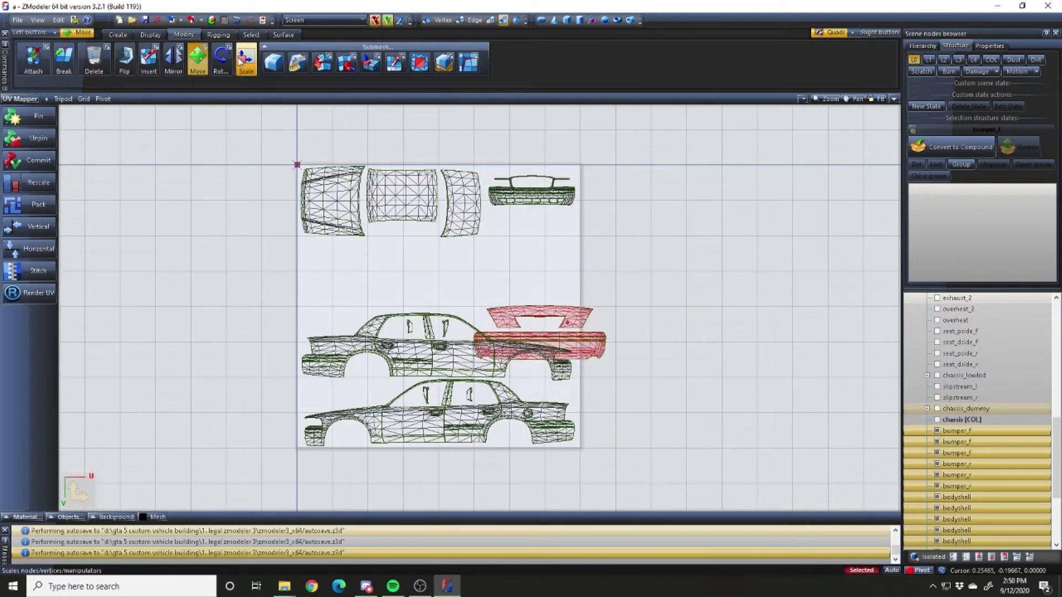
left_click(241, 61)
left_click_drag(216, 166, 252, 231)
left_click(198, 59)
right_click_drag(302, 214, 760, 432)
Return to the four-view layout and mark all car body meshes as selected
scroll(619, 332, "down", 2)
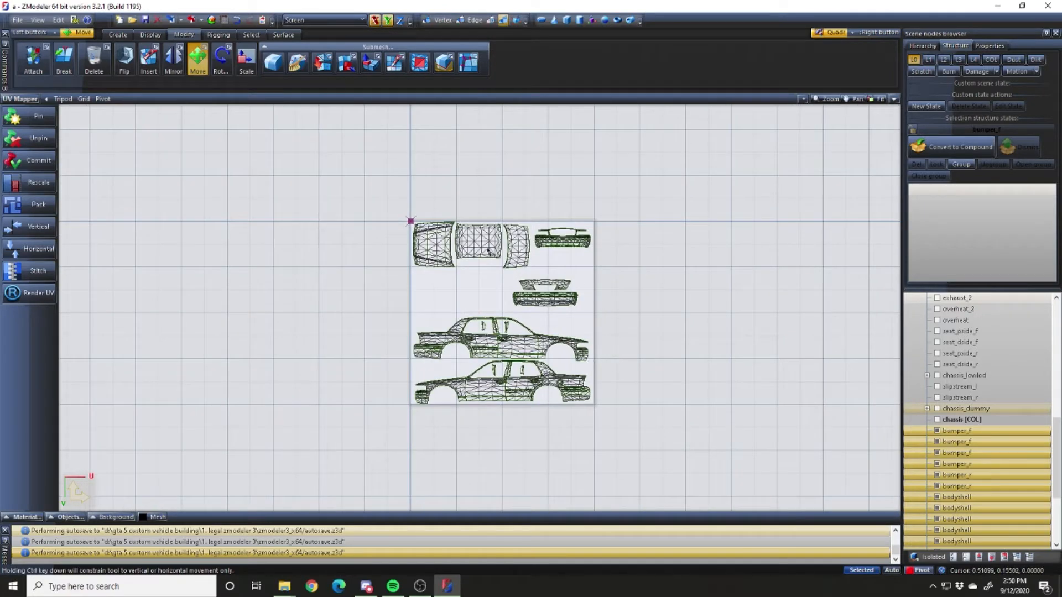
scroll(420, 244, "up", 3)
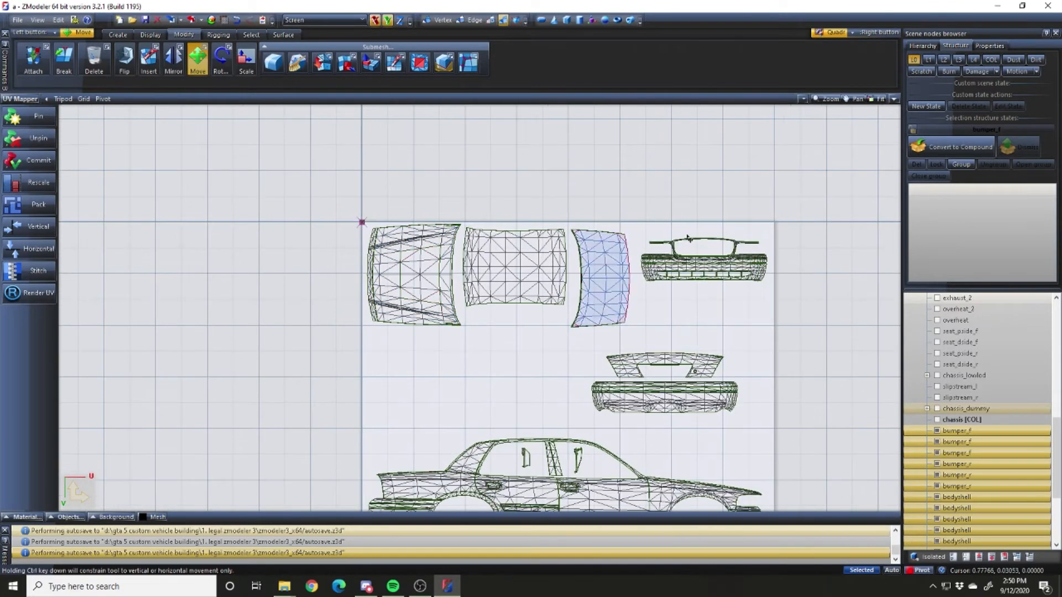
scroll(748, 249, "down", 1)
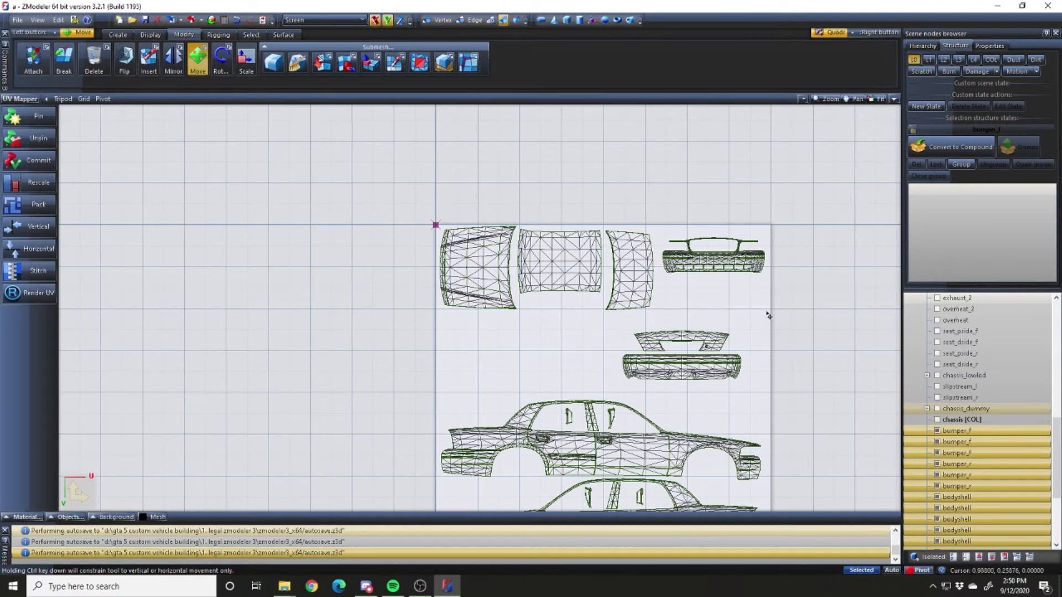
scroll(763, 313, "down", 2)
scroll(762, 482, "up", 2)
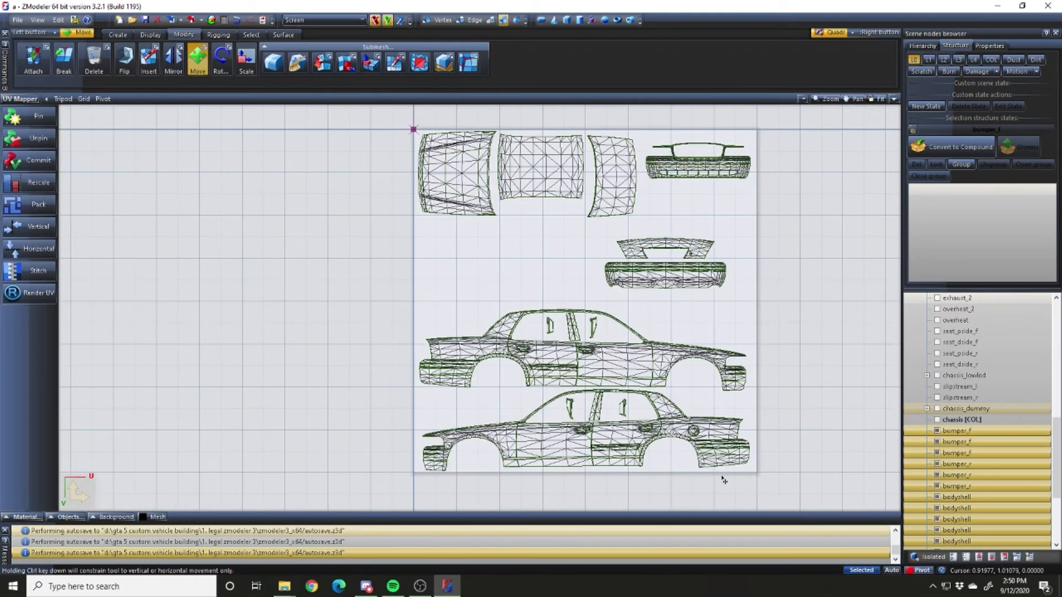
key("alt+w")
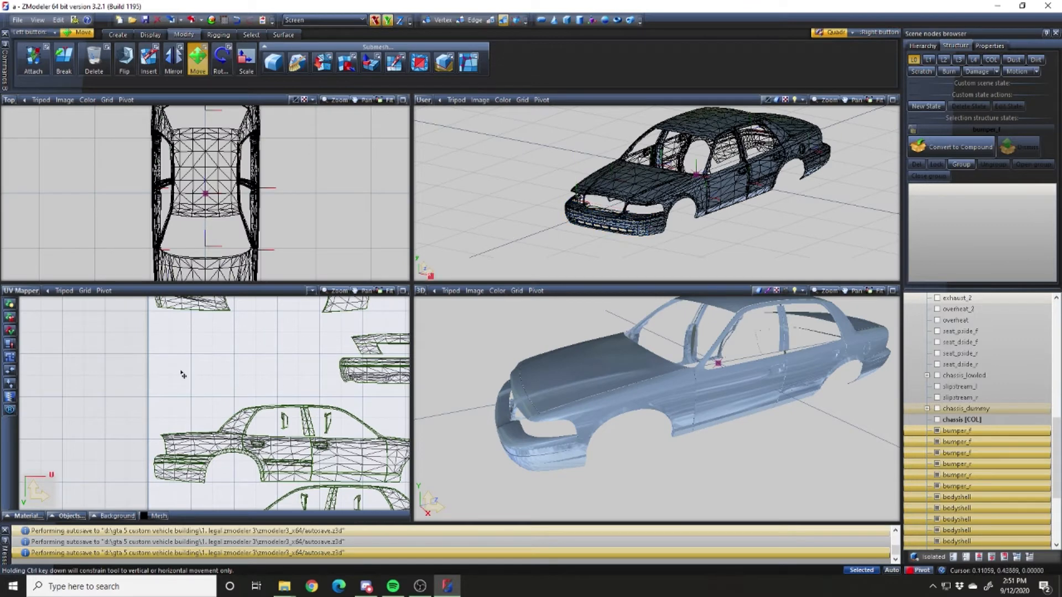
scroll(165, 374, "down", 5)
right_click_drag(512, 239, 861, 80)
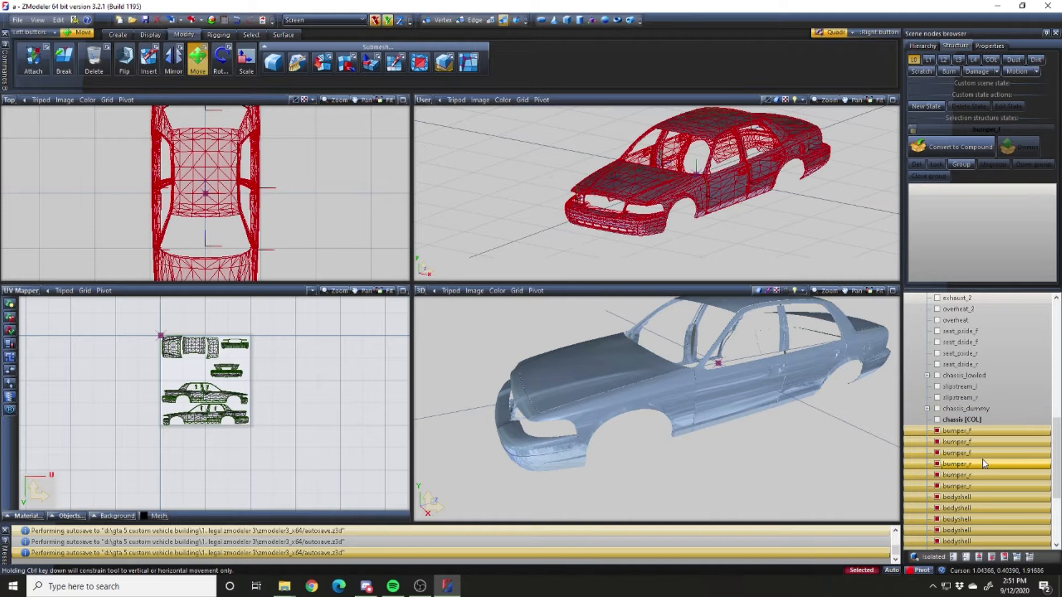
scroll(984, 464, "down", 2)
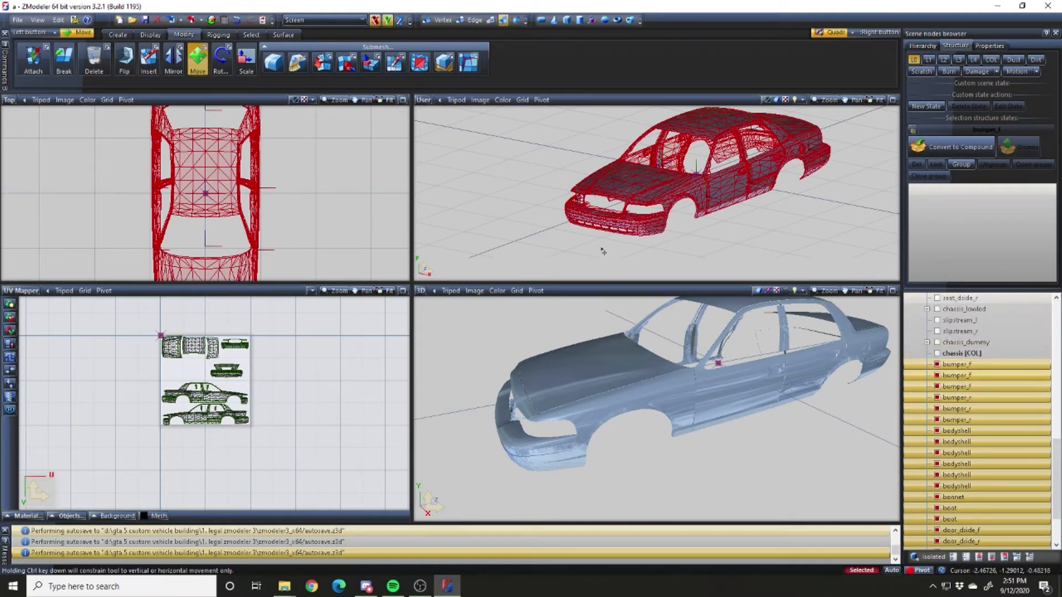
left_click(998, 365)
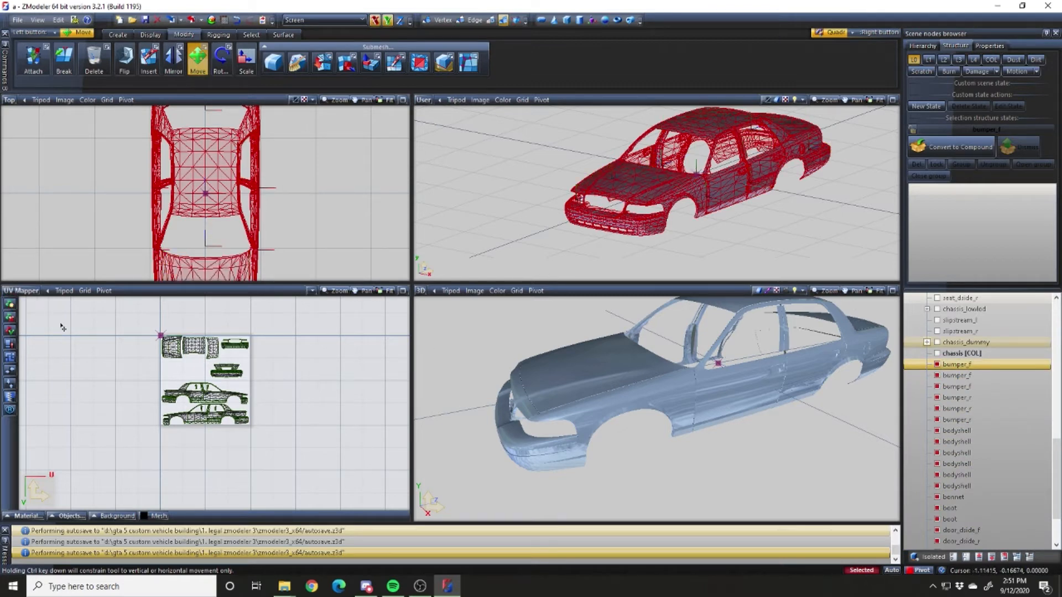
Open the Render UV dialog and check the available output image widths, keeping 2048
left_click(10, 411)
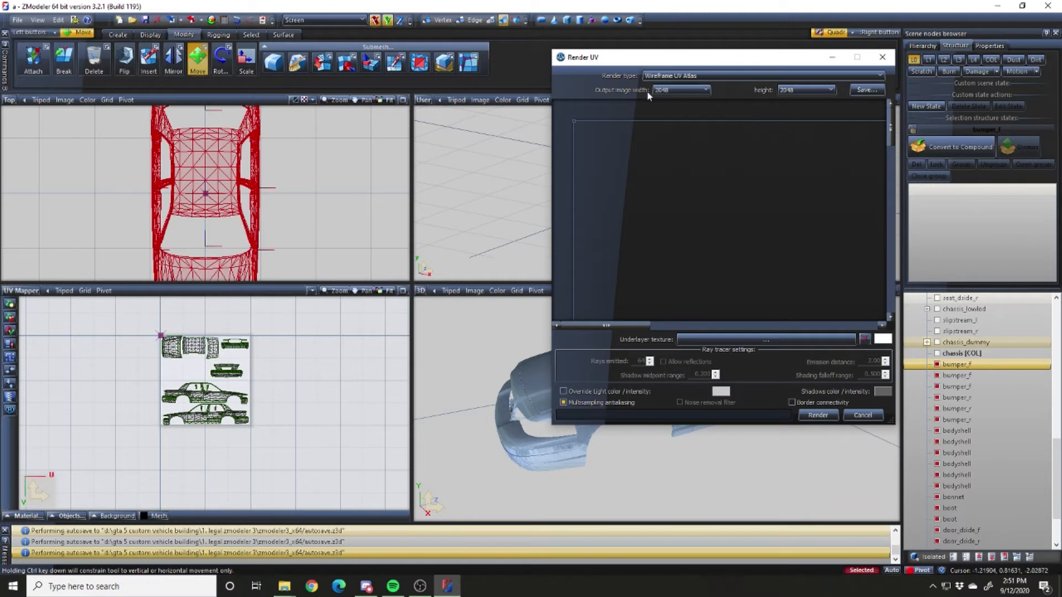
left_click(674, 90)
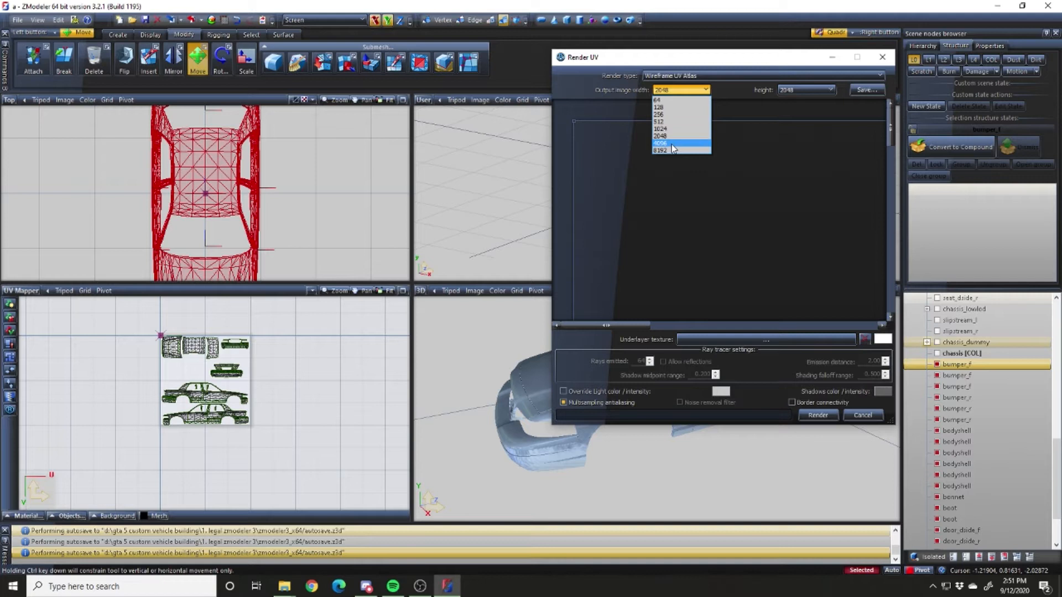
left_click(753, 99)
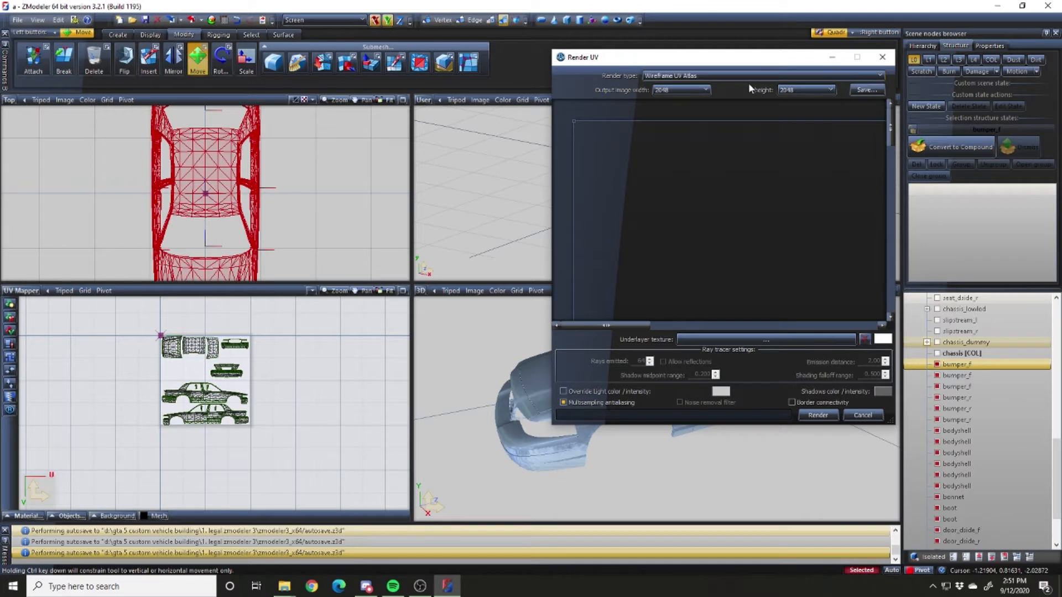
left_click(742, 340)
left_click(376, 276)
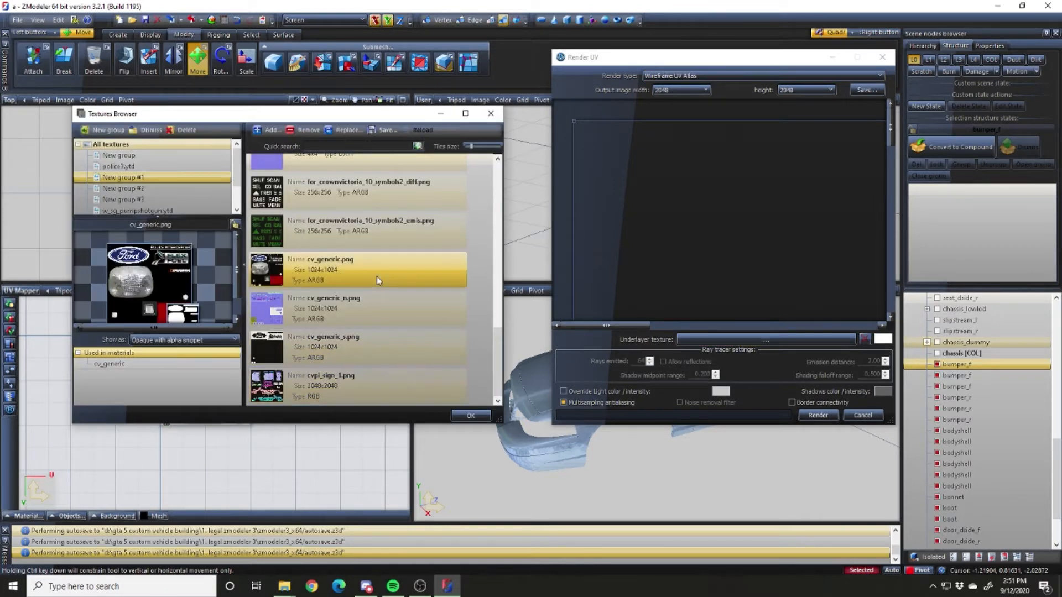
left_click(491, 113)
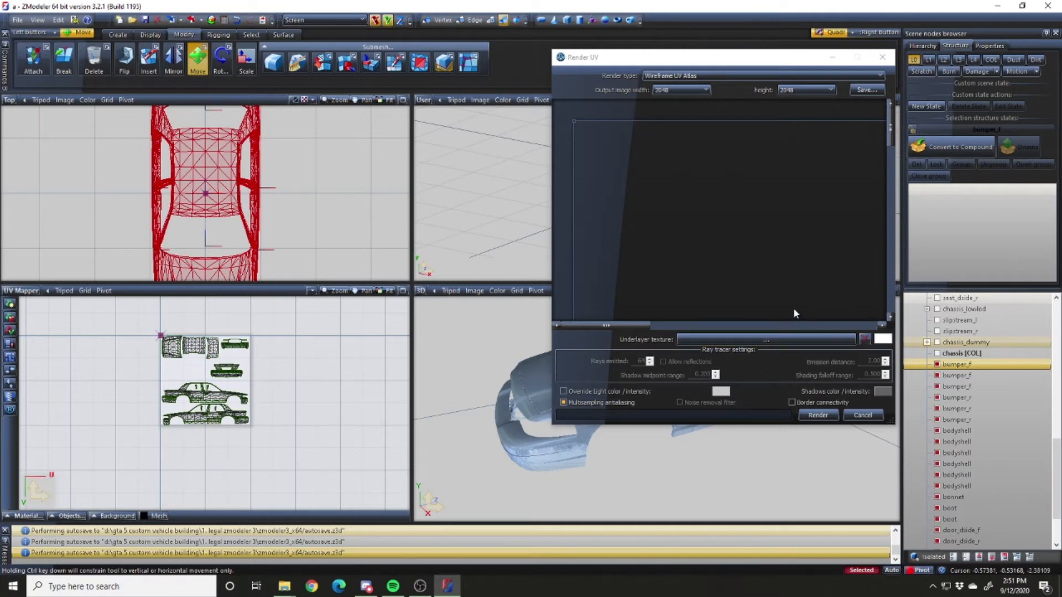
Render the wireframe UV atlas at 2048 × 2048 and inspect the complete template image
left_click(811, 419)
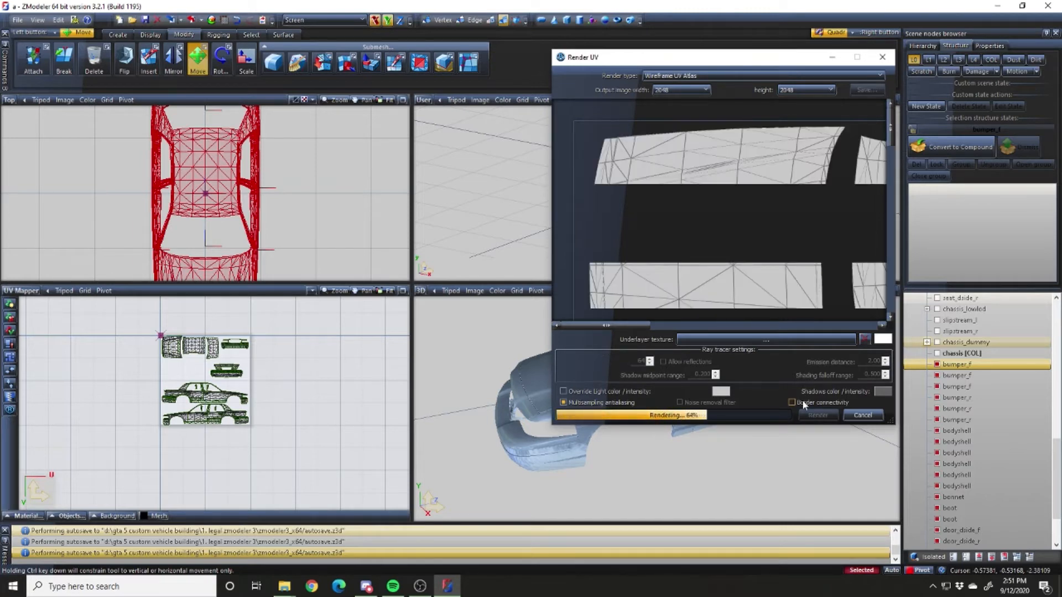
scroll(672, 227, "down", 5)
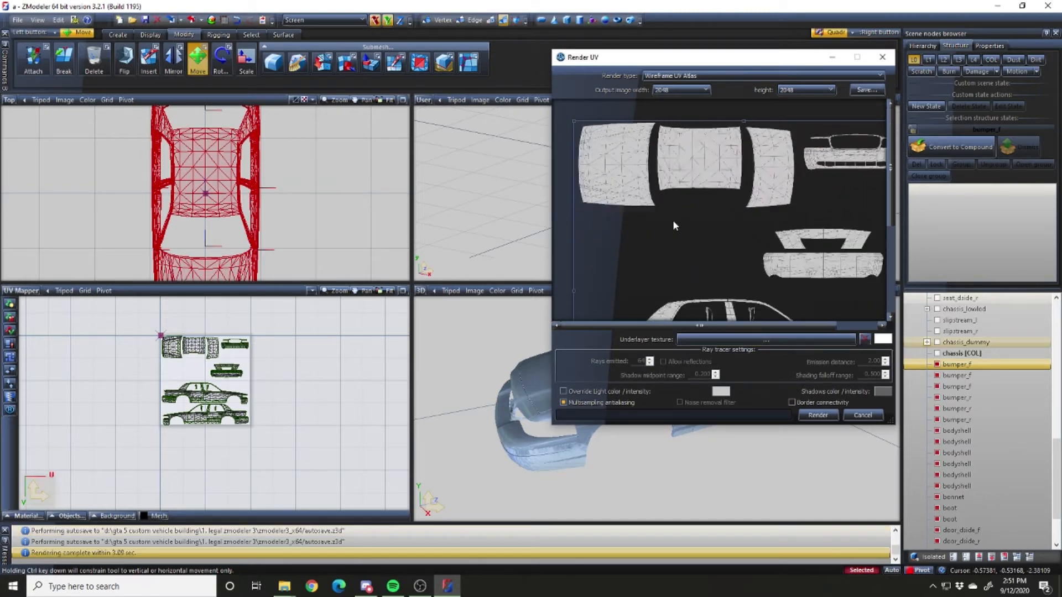
scroll(687, 229, "up", 2)
scroll(698, 252, "up", 1)
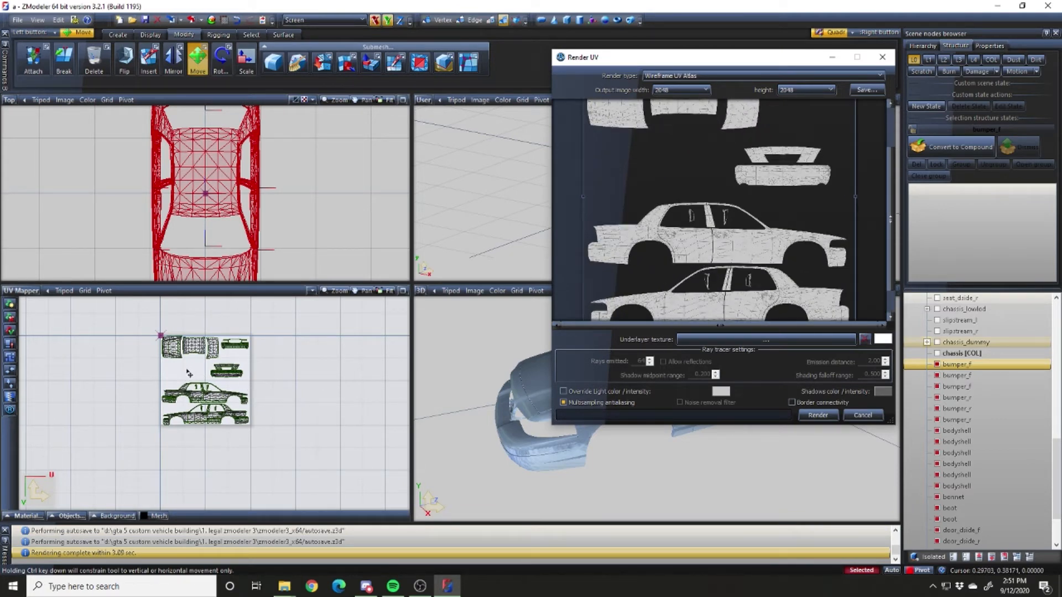
scroll(741, 215, "down", 3)
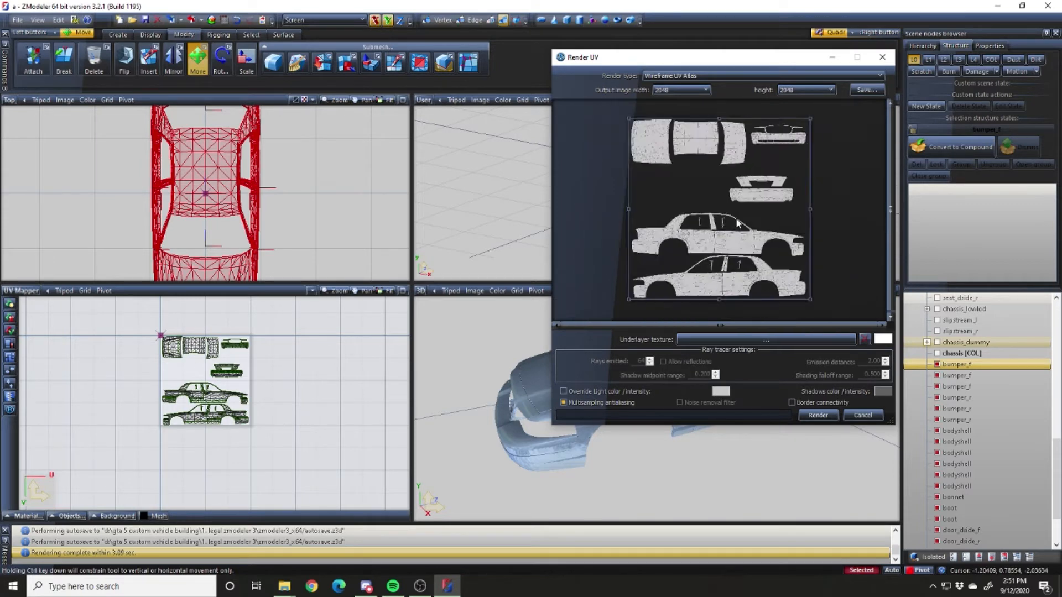
Start saving the rendered UV template and browse to the Projects > Special Recording Vehicles > Tutorials > Textures folder
left_click(866, 90)
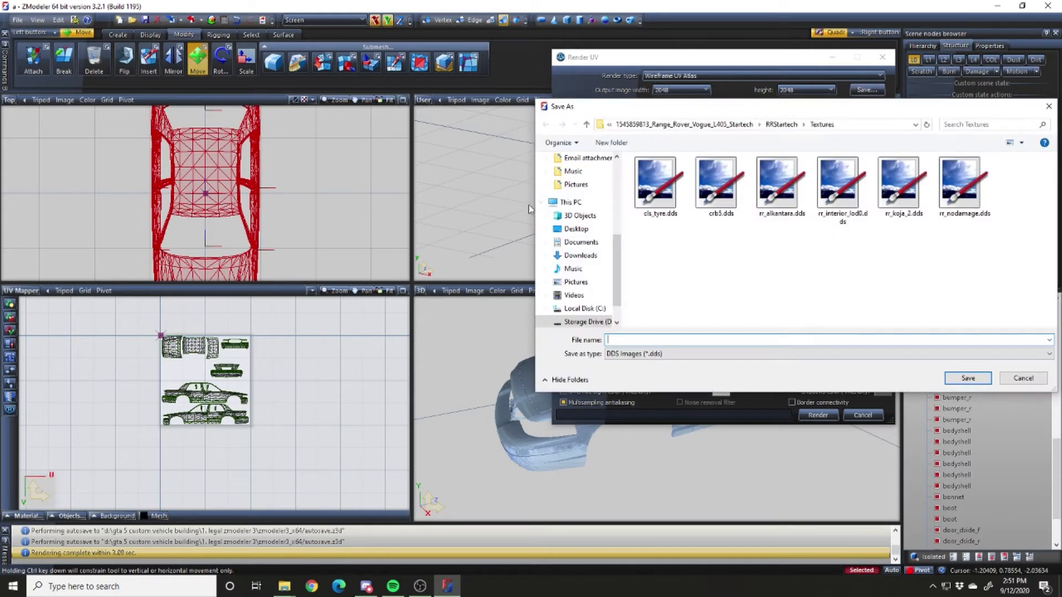
left_click(675, 126)
left_click(675, 126)
left_click(675, 125)
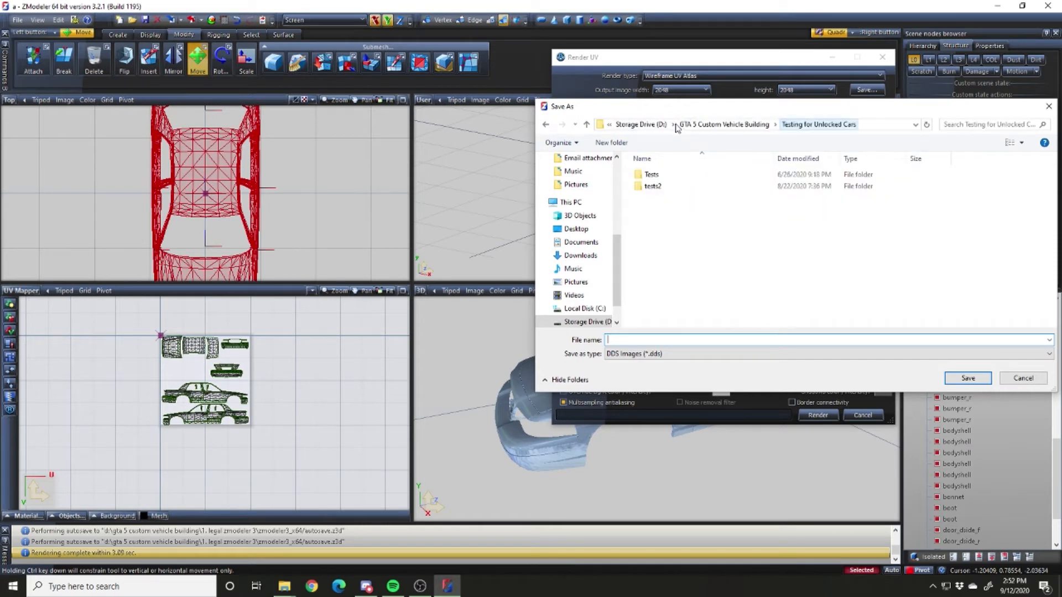
left_click(713, 126)
double_click(672, 235)
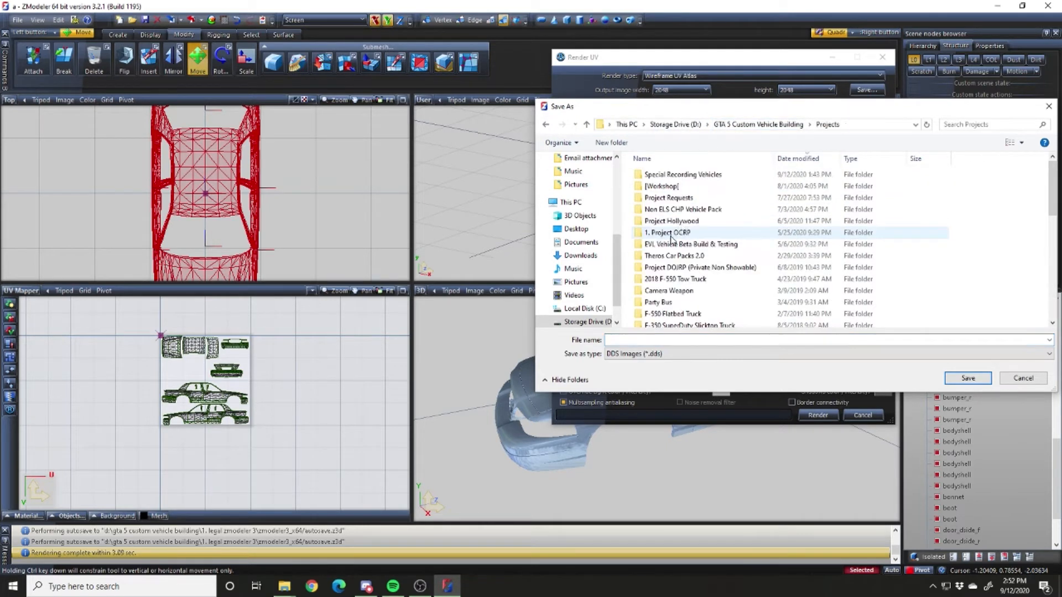
double_click(704, 176)
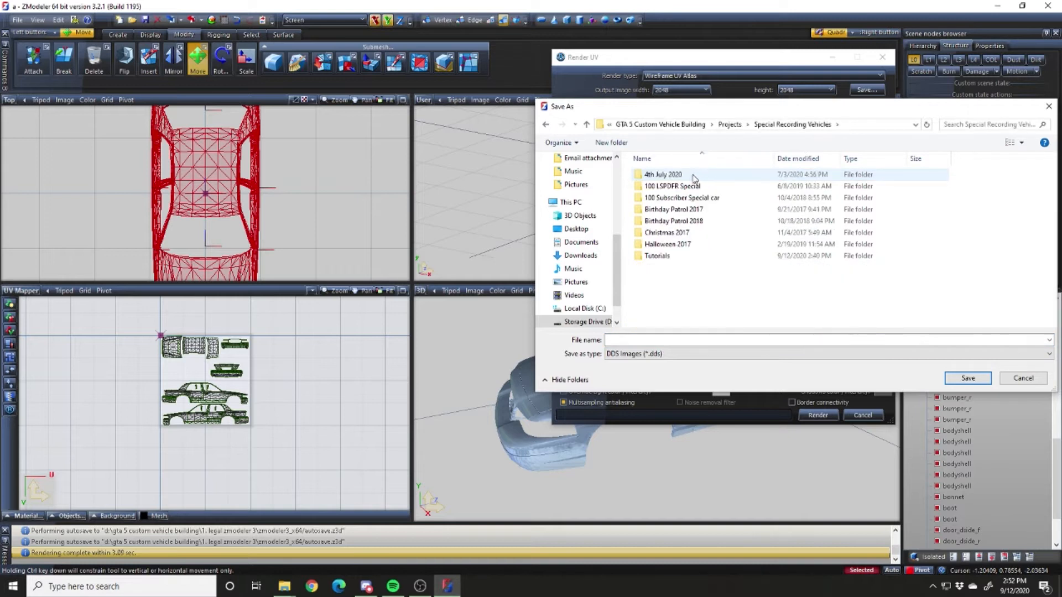
left_click(798, 158)
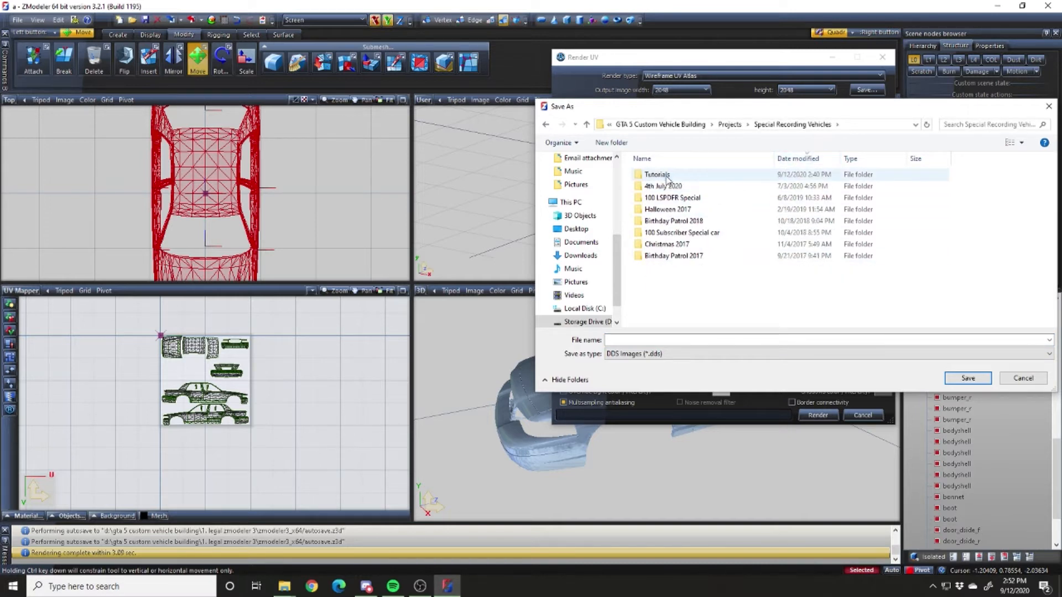
double_click(668, 176)
double_click(672, 188)
Save the rendered template as ther_sign_1 in DDS format and close the Render UV dialog
left_click(633, 341)
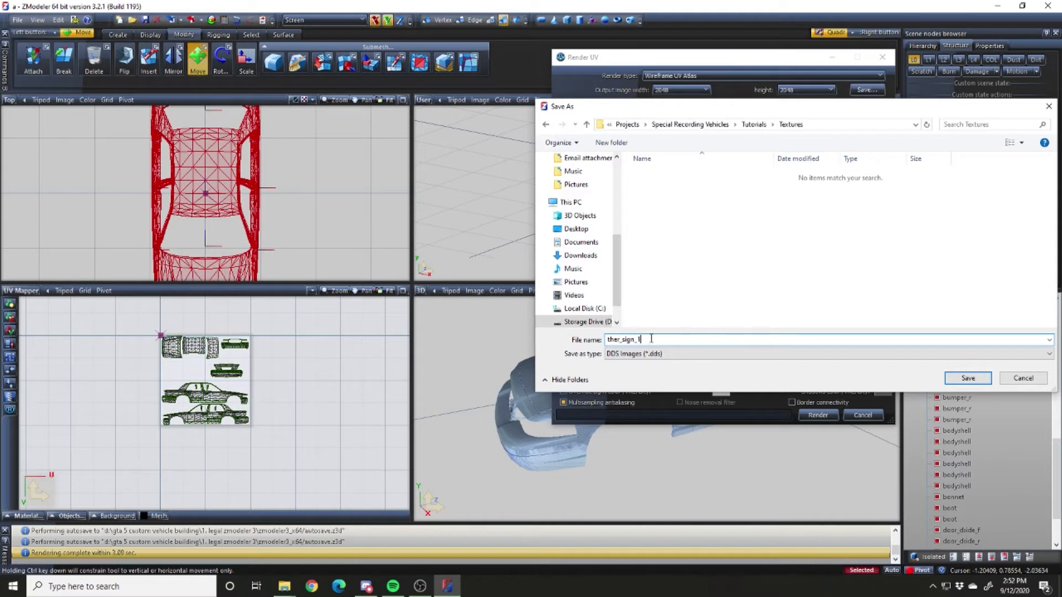
left_click(968, 378)
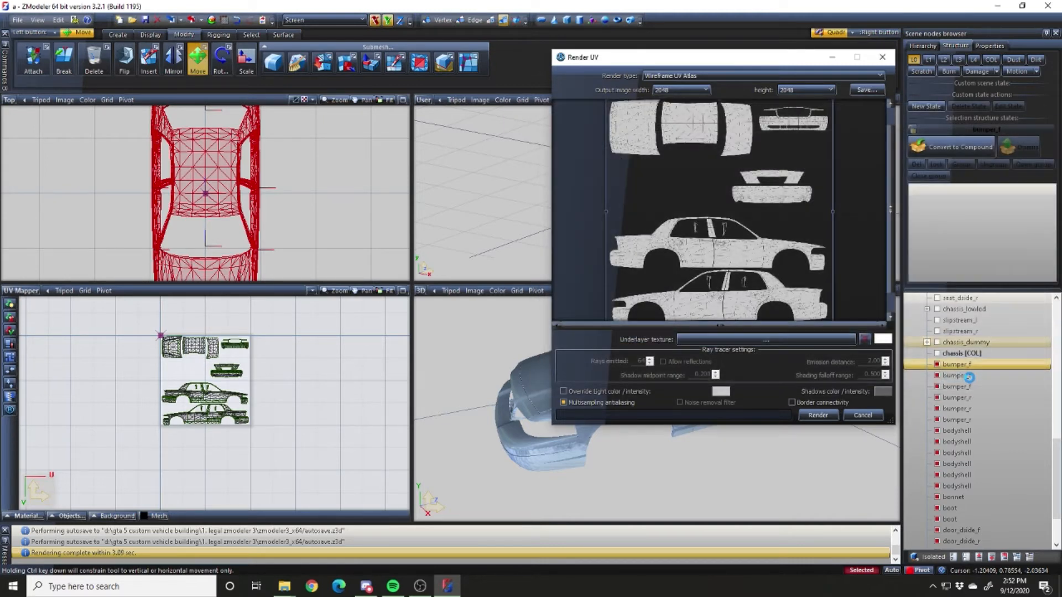
left_click(862, 416)
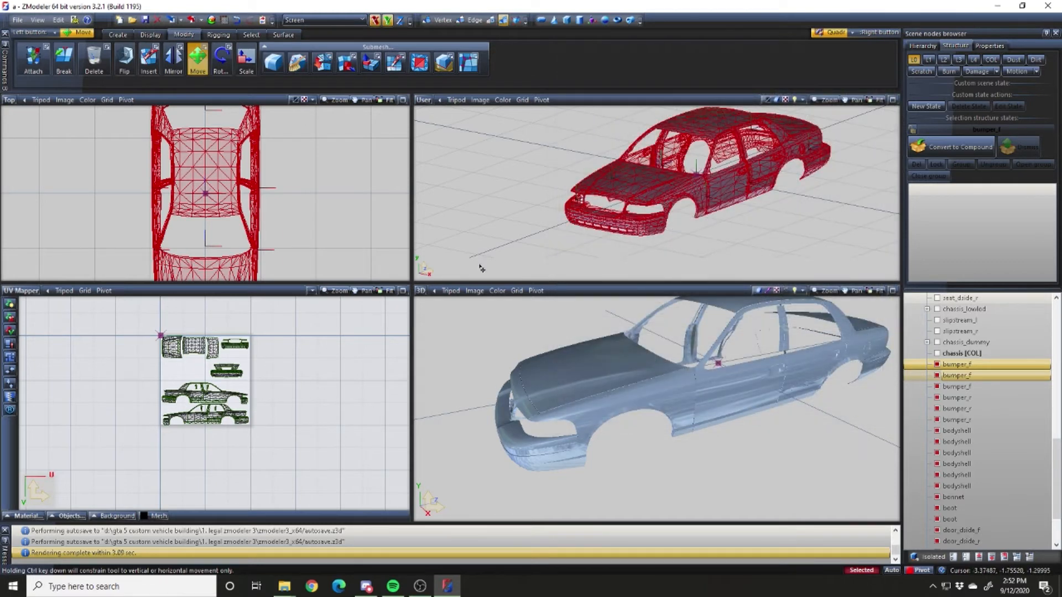
Open the properties of the unused smallspecmap paint material and start choosing a texture map for its DETAIL2 layer
left_click(212, 21)
scroll(700, 329, "down", 3)
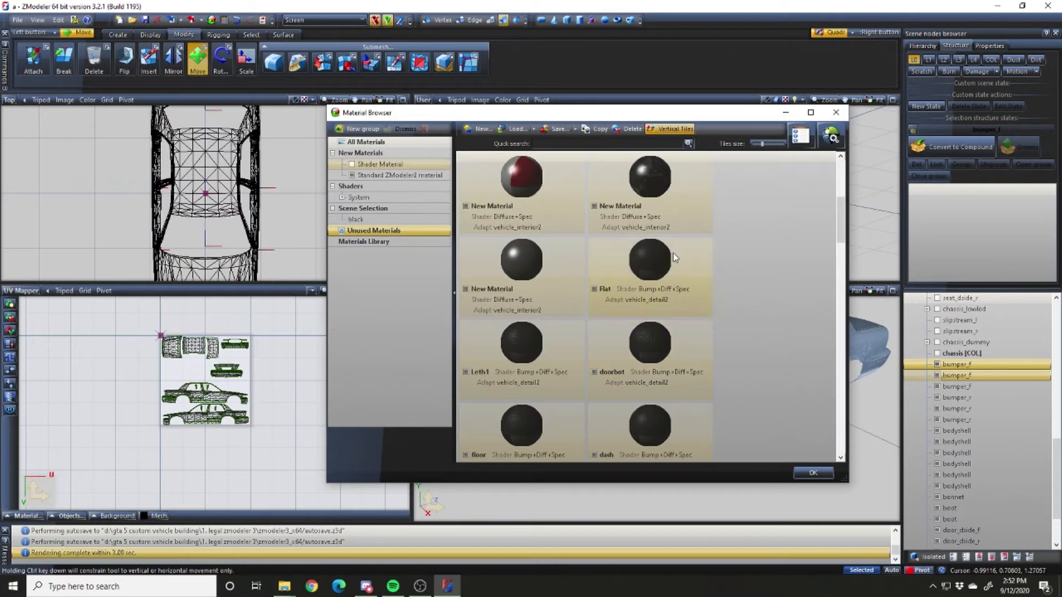
scroll(673, 255, "up", 3)
double_click(656, 231)
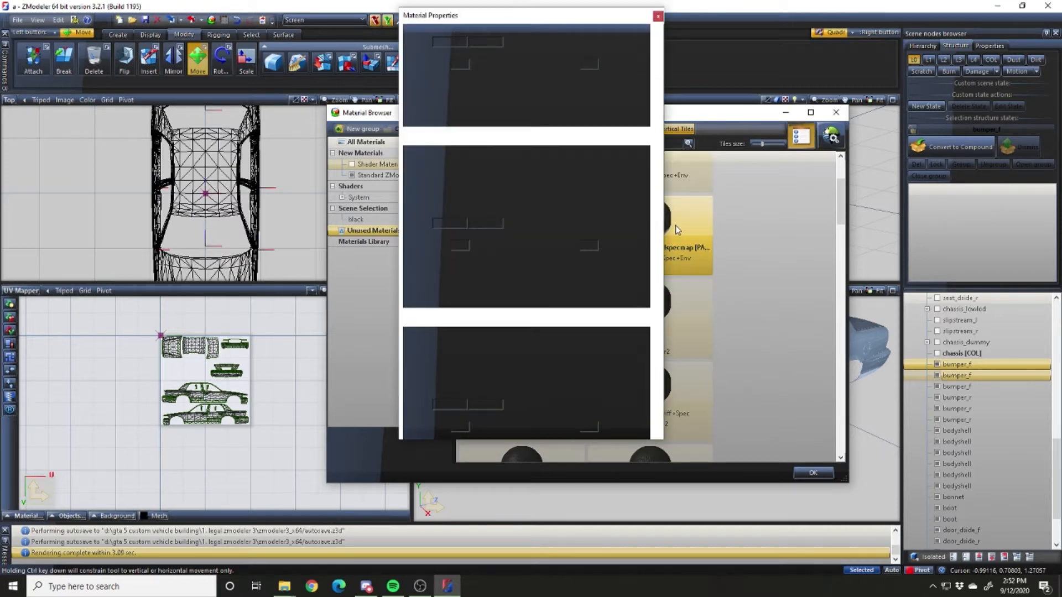
scroll(601, 226, "down", 5)
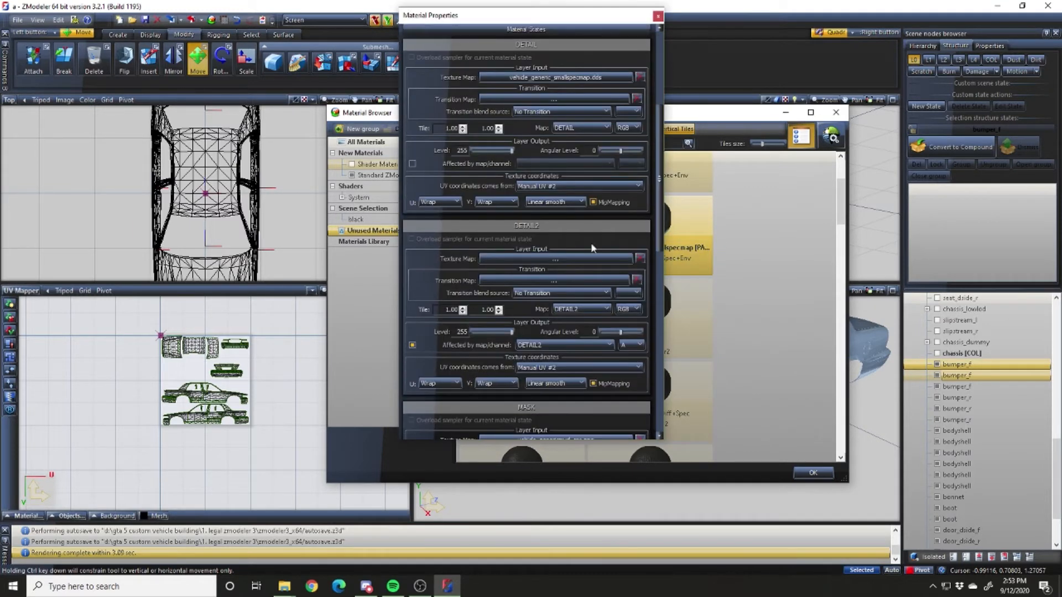
left_click(551, 260)
Remove the cvpi_sign_1.png texture from the texture list
scroll(353, 263, "up", 2)
scroll(350, 270, "down", 5)
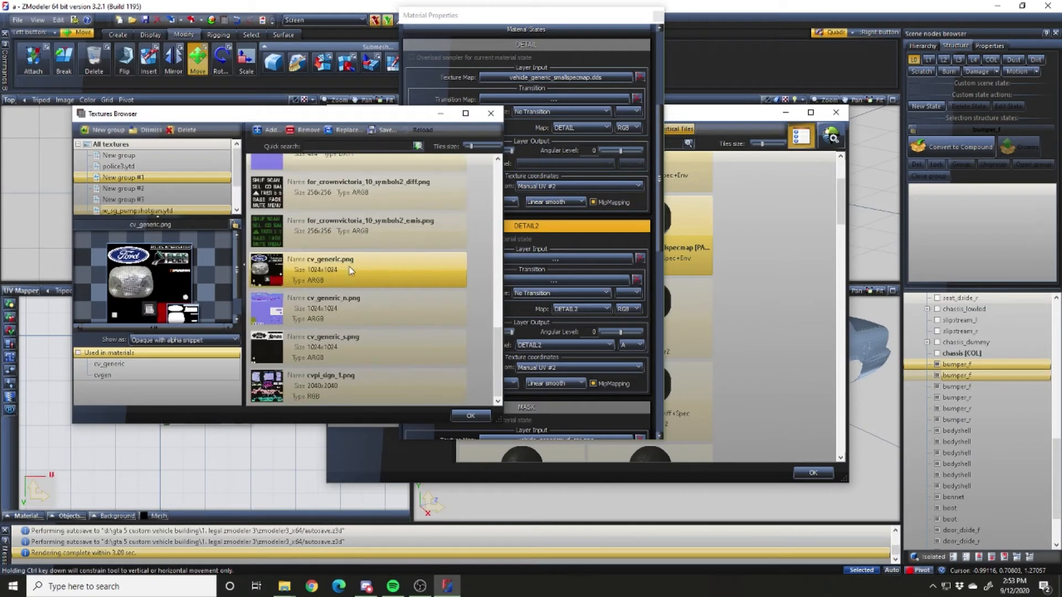
left_click(325, 389)
left_click(305, 132)
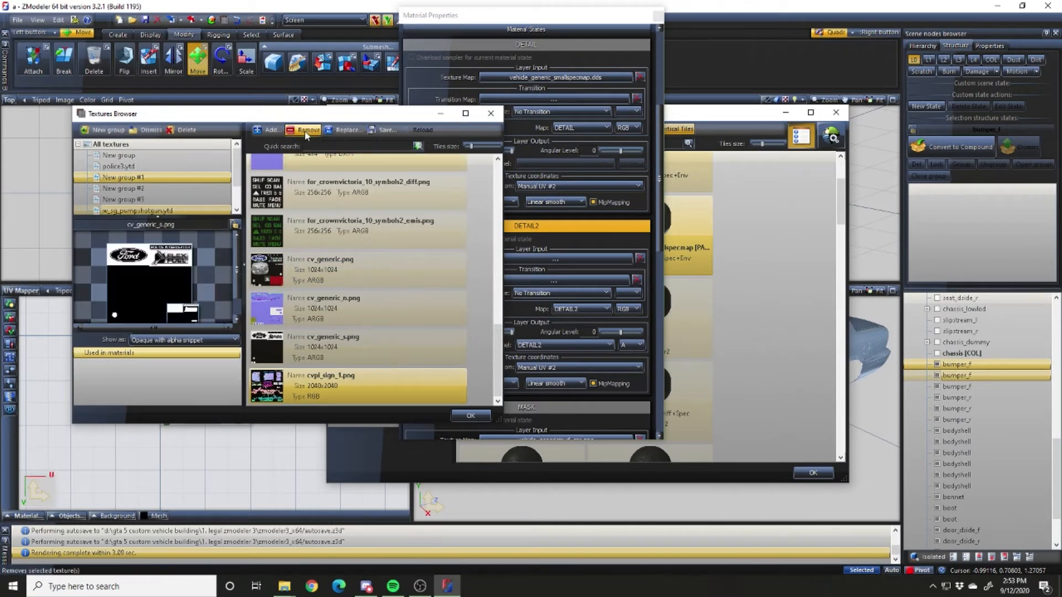
Start adding a texture and browse to the Projects > Special Recording Vehicles > Tutorials > Textures folder
left_click(271, 131)
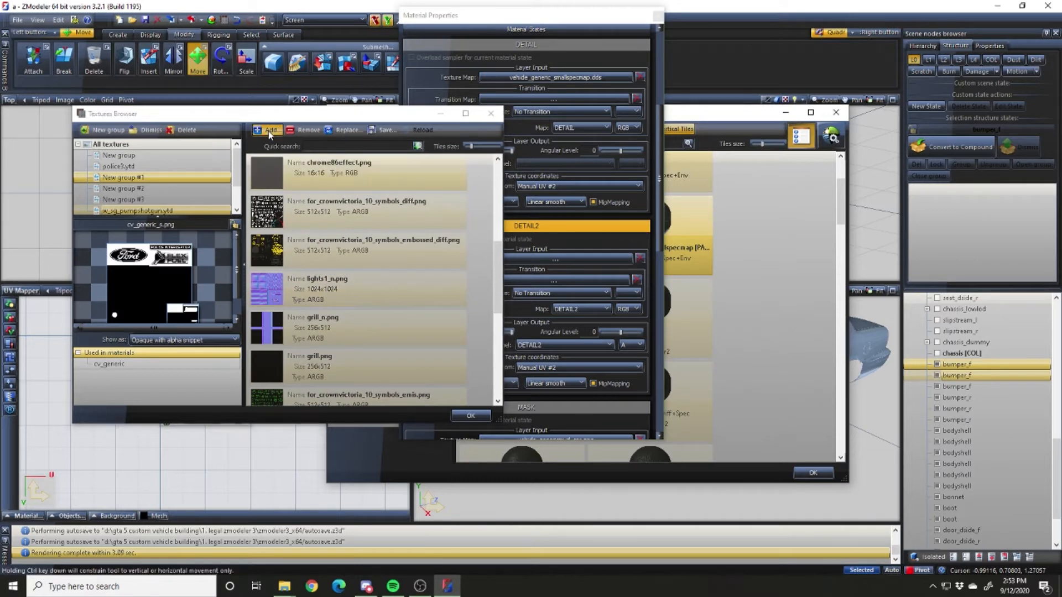
left_click(305, 215)
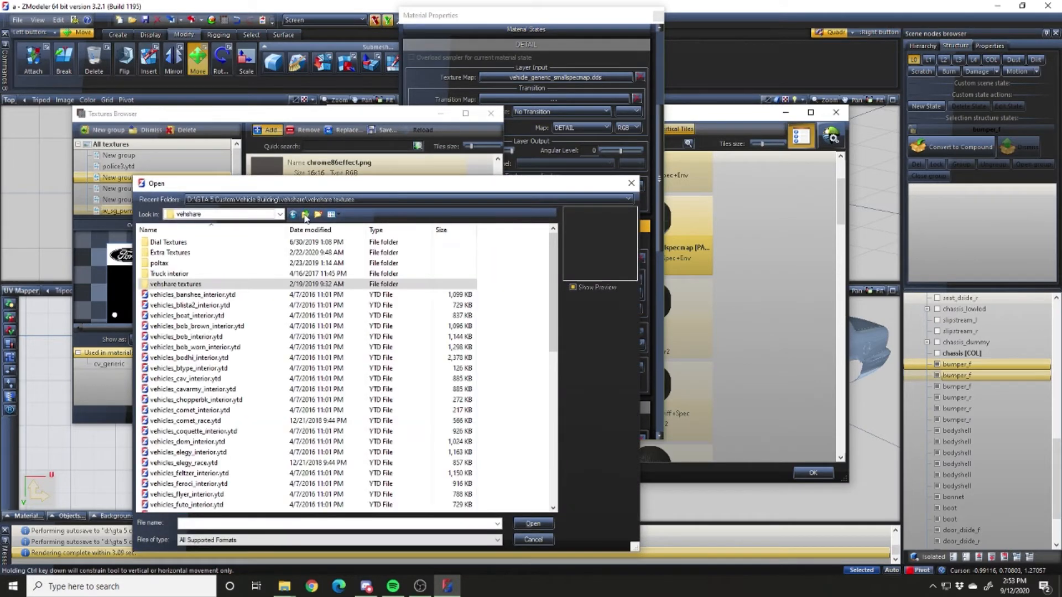
left_click(305, 215)
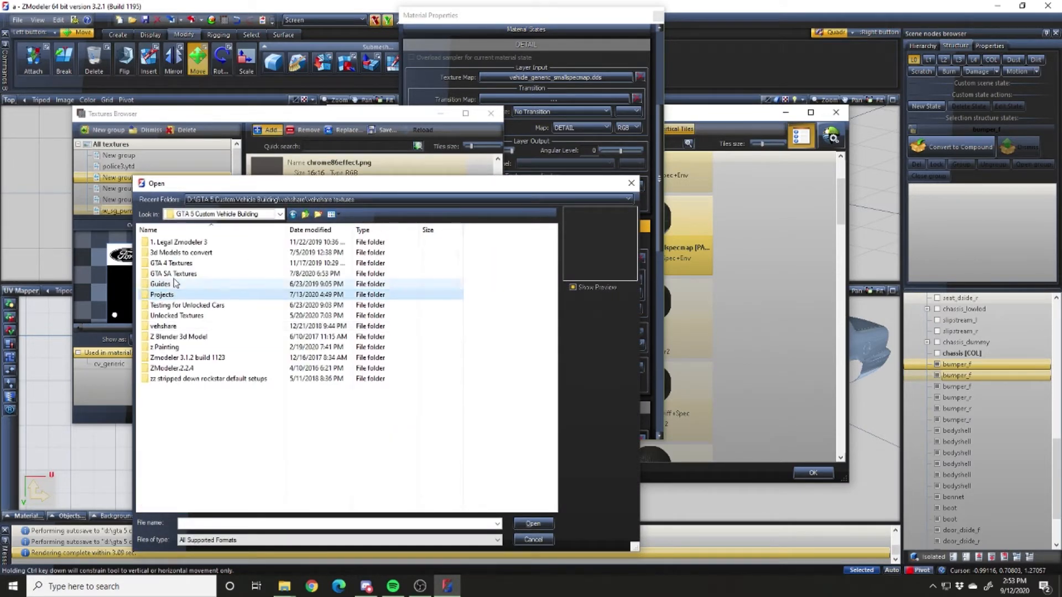
double_click(185, 295)
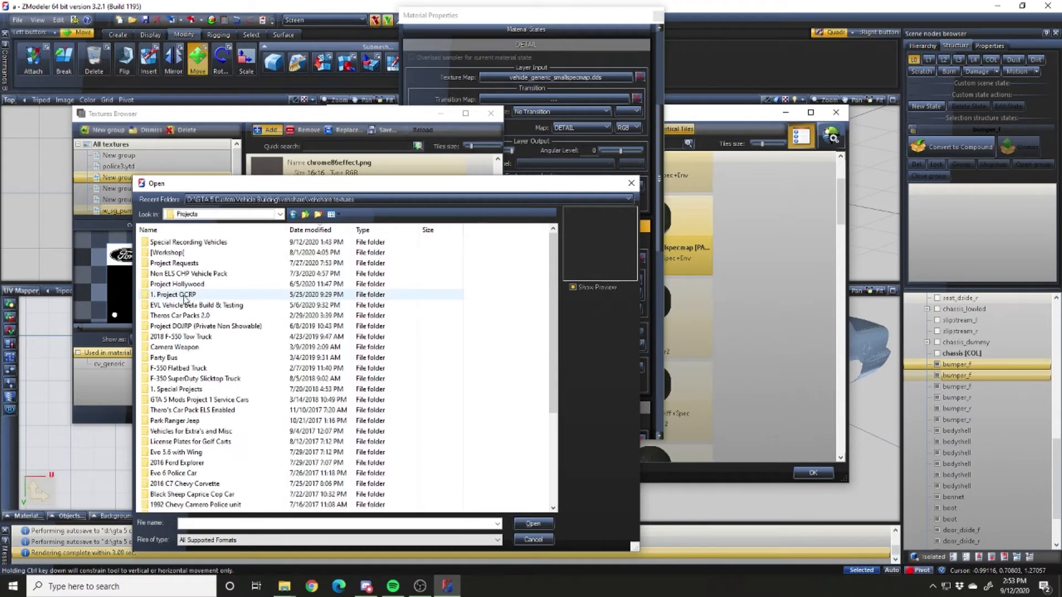
double_click(191, 244)
double_click(192, 244)
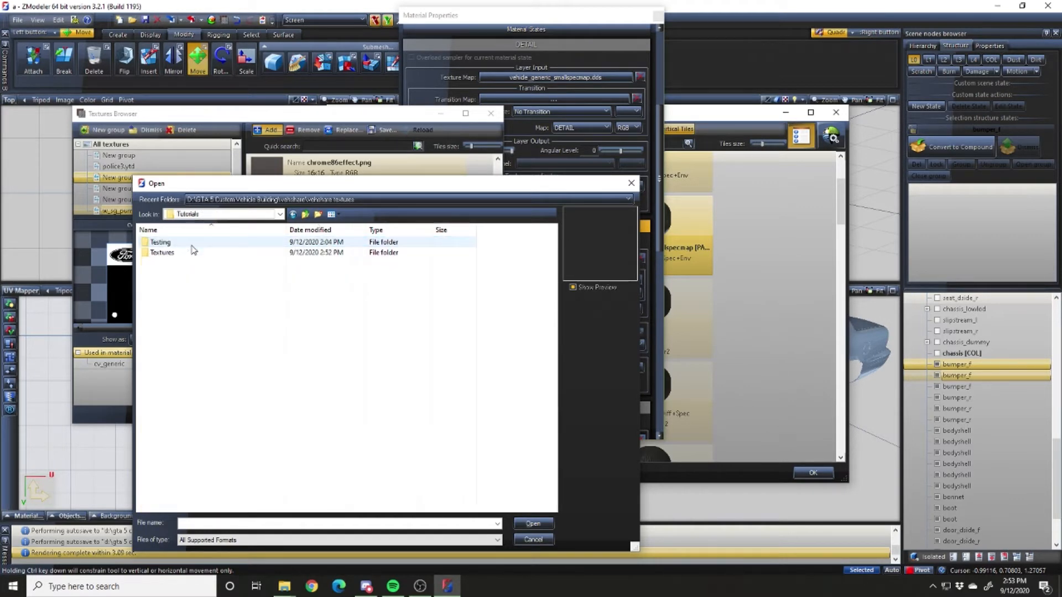
double_click(192, 252)
Open the ther_sign_1.dds file in paint.net from the file dialog
left_click(169, 252)
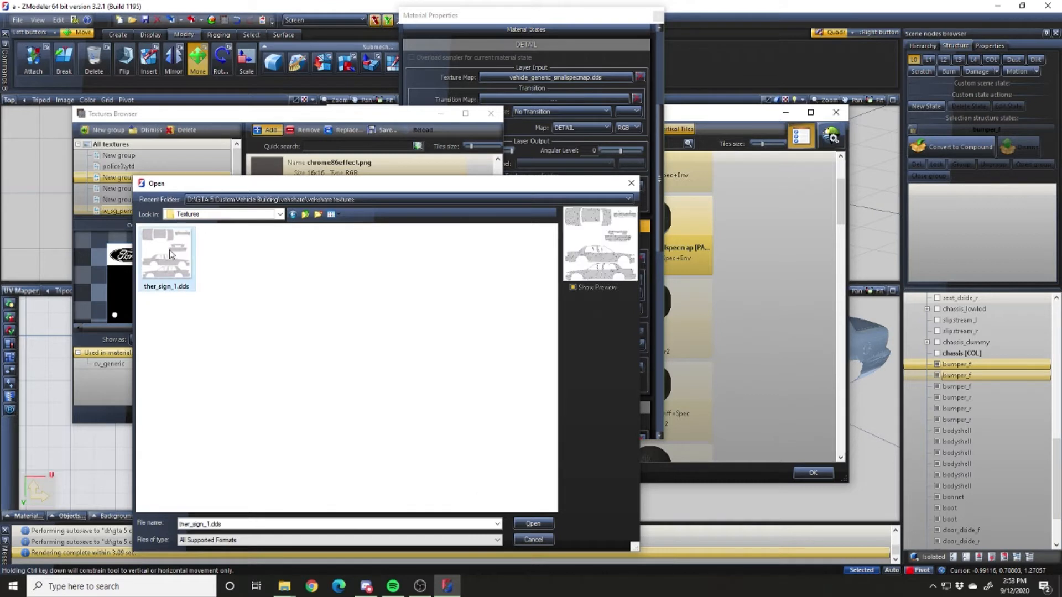
right_click(169, 250)
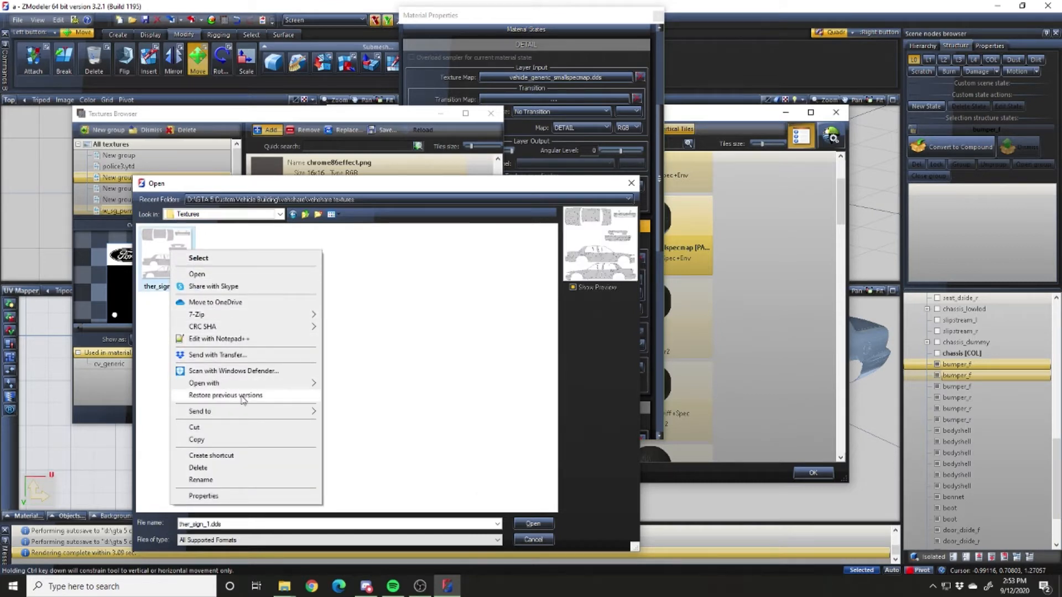
mouse_move(245, 384)
left_click(380, 419)
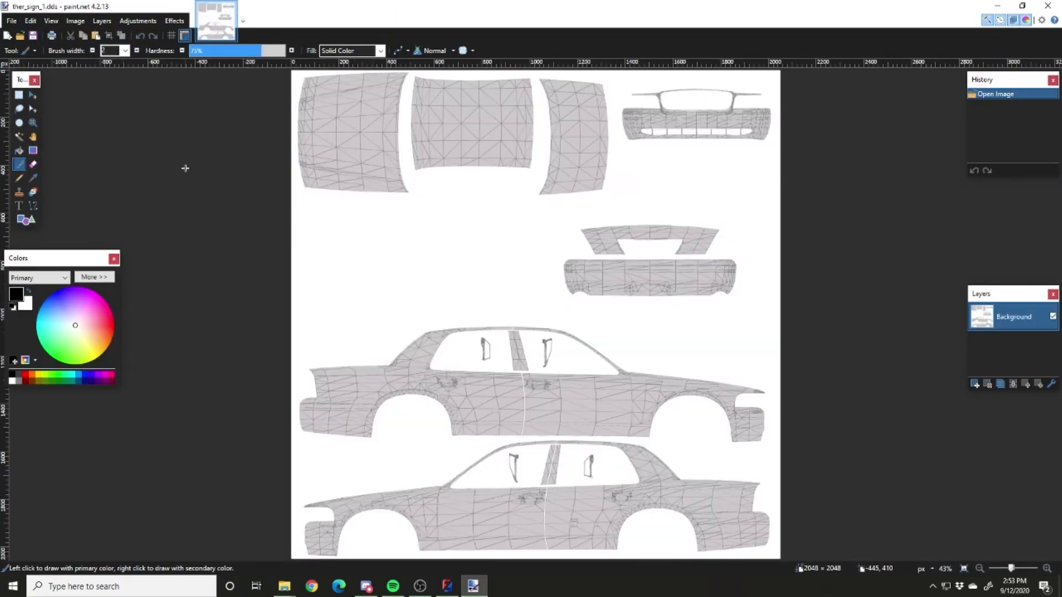
Save a copy of the template image in PNG format as ther_sign_1.png
key("ctrl+shift+s")
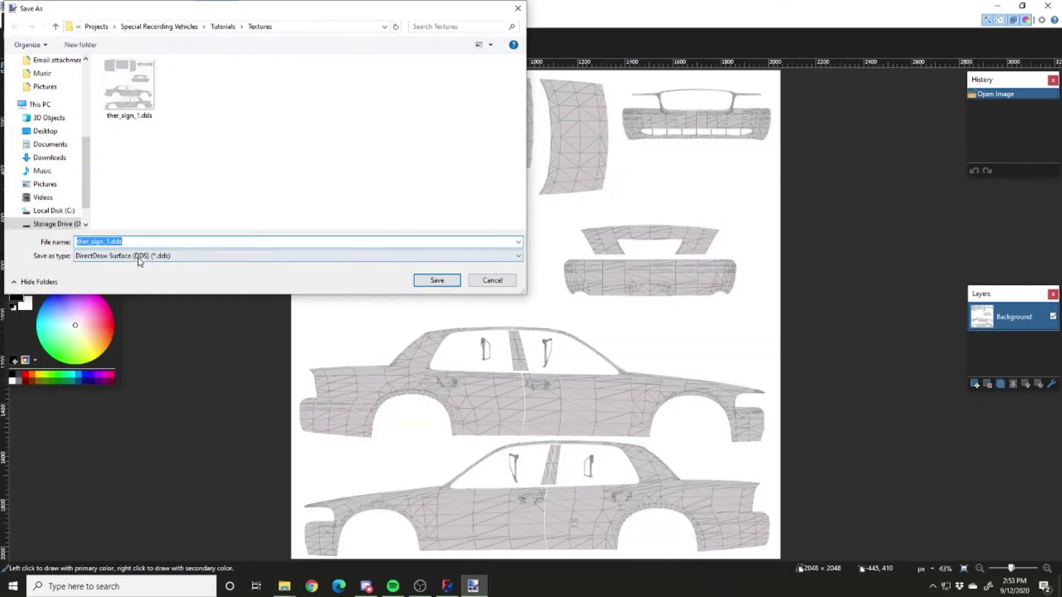
left_click(139, 257)
left_click(138, 276)
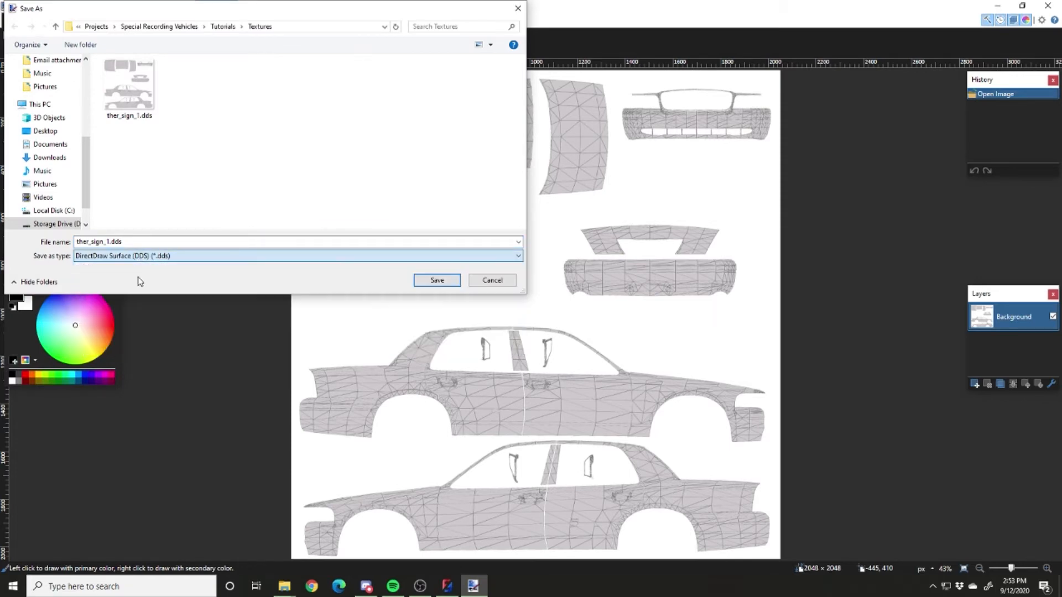
key("Return")
key("Return")
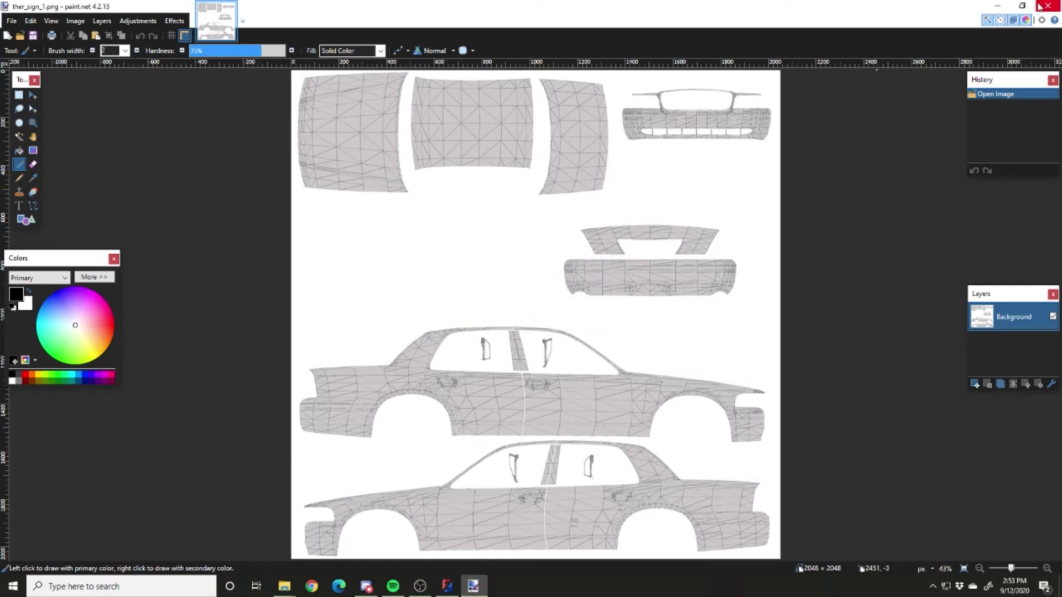
Add a three-line tutorial credit text in Calibri size 72 to the empty area below the hood and roof pieces, and save the image
left_click(19, 205)
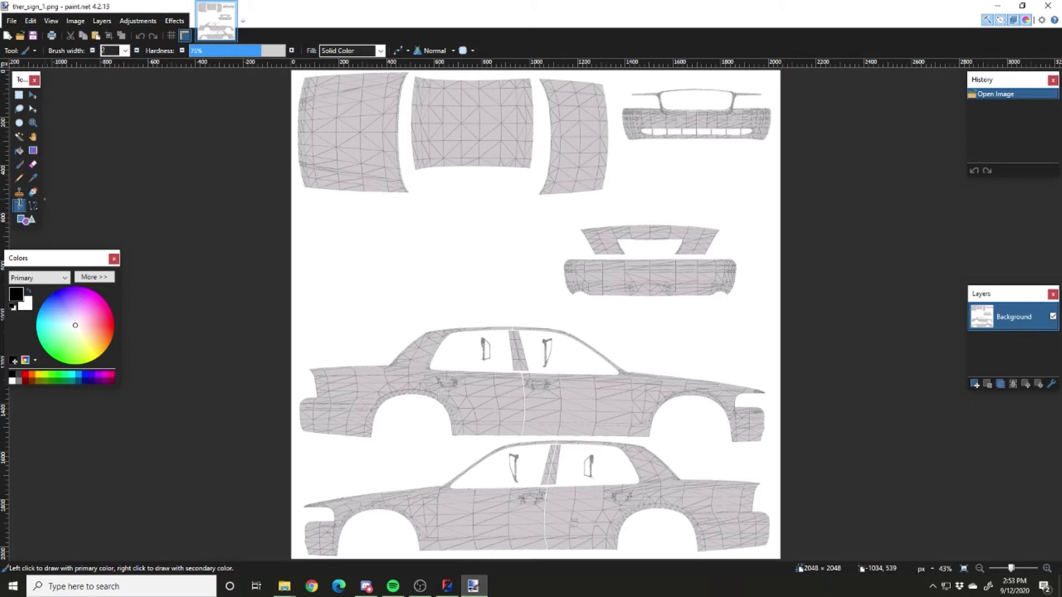
left_click(373, 218)
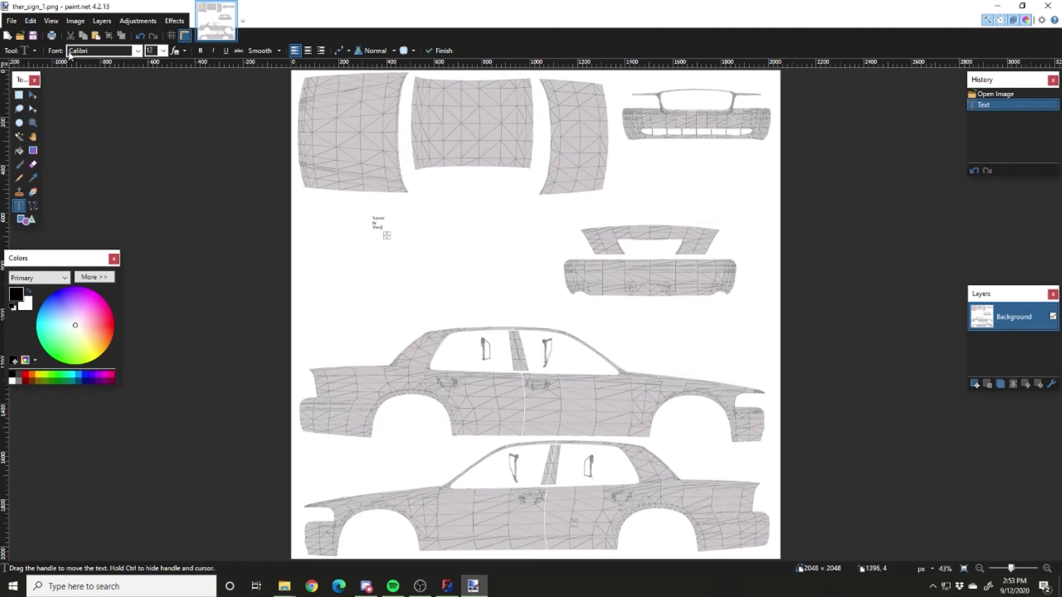
left_click(163, 51)
key("Down")
key("Down")
key("Down")
key("Down")
key("Down")
key("Down")
key("Down")
key("Down")
key("Down")
key("Down")
key("Down")
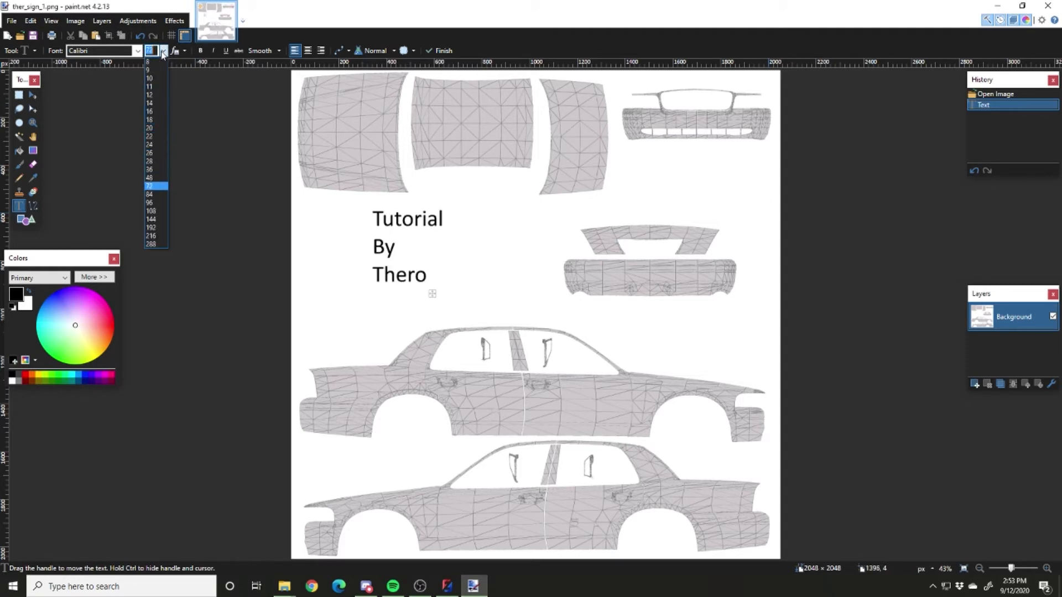
key("Return")
key("Escape")
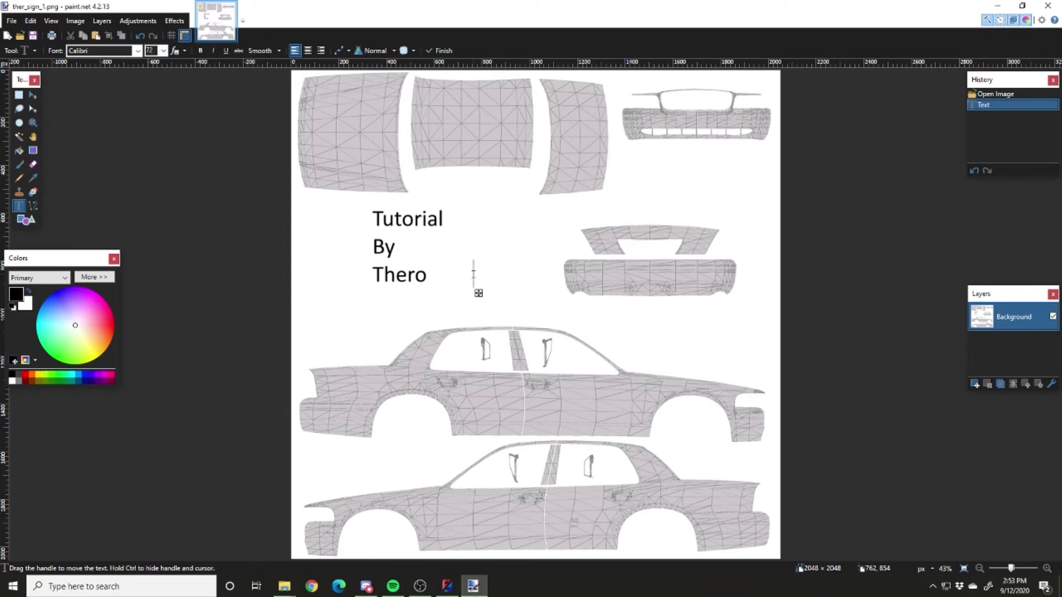
Switch back to ZModeler, add ther_sign_1.png as the DETAIL2 texture map, and close the material dialogs
left_click(997, 6)
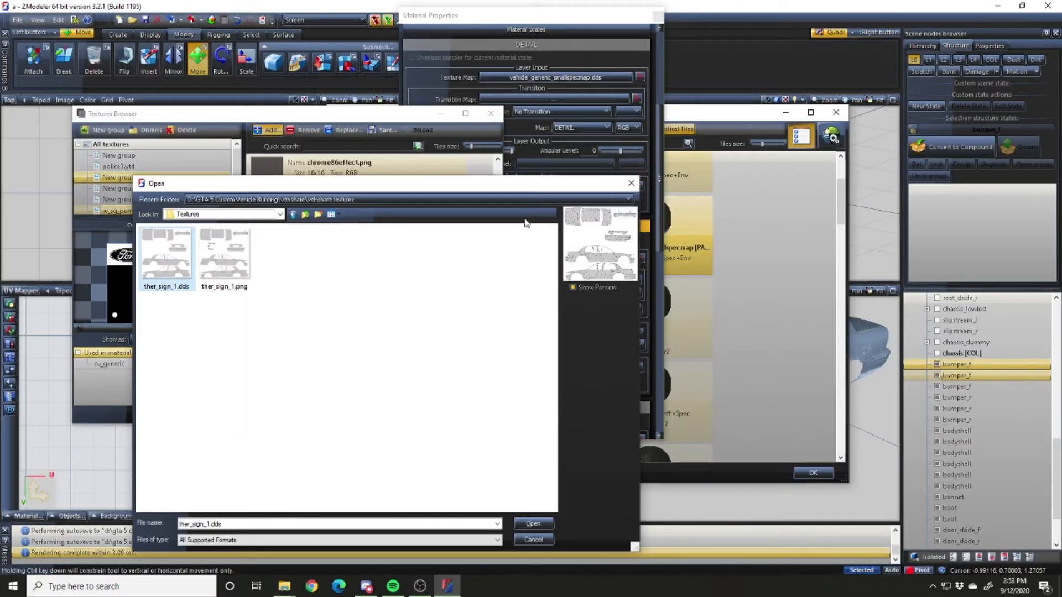
left_click(230, 262)
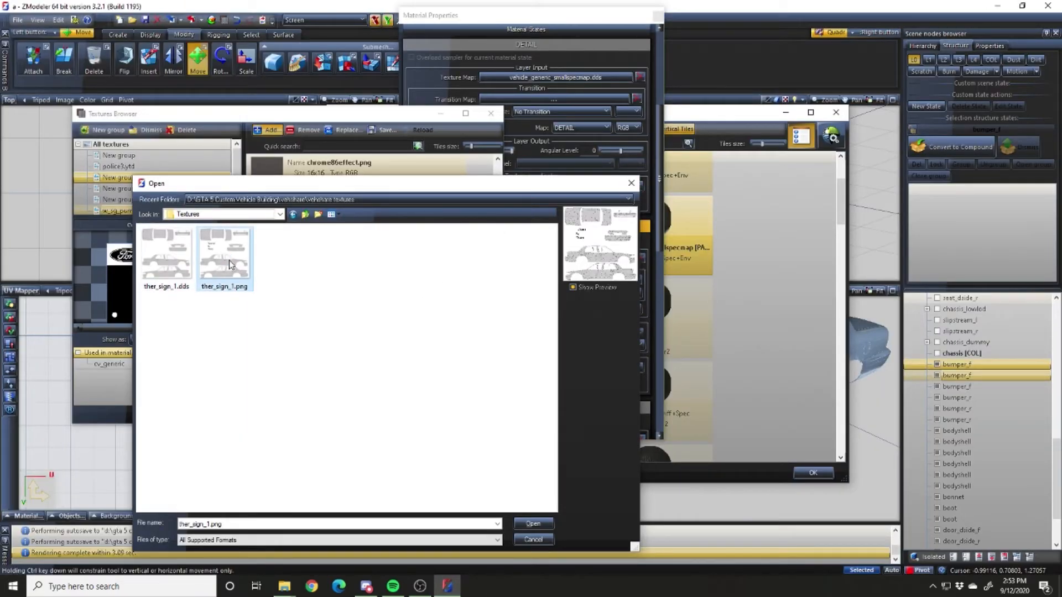
double_click(229, 260)
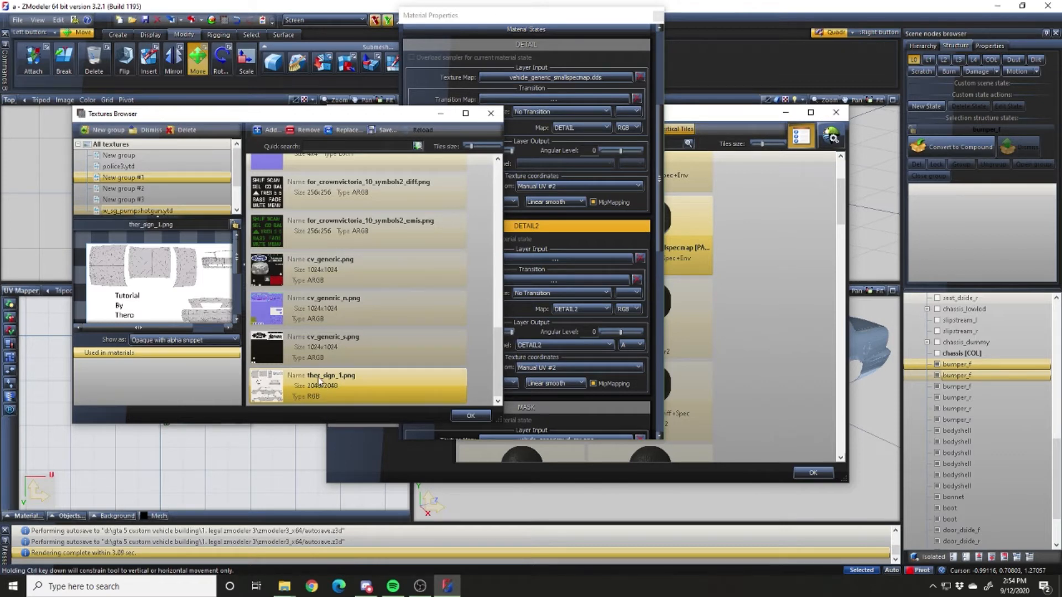
left_click(471, 416)
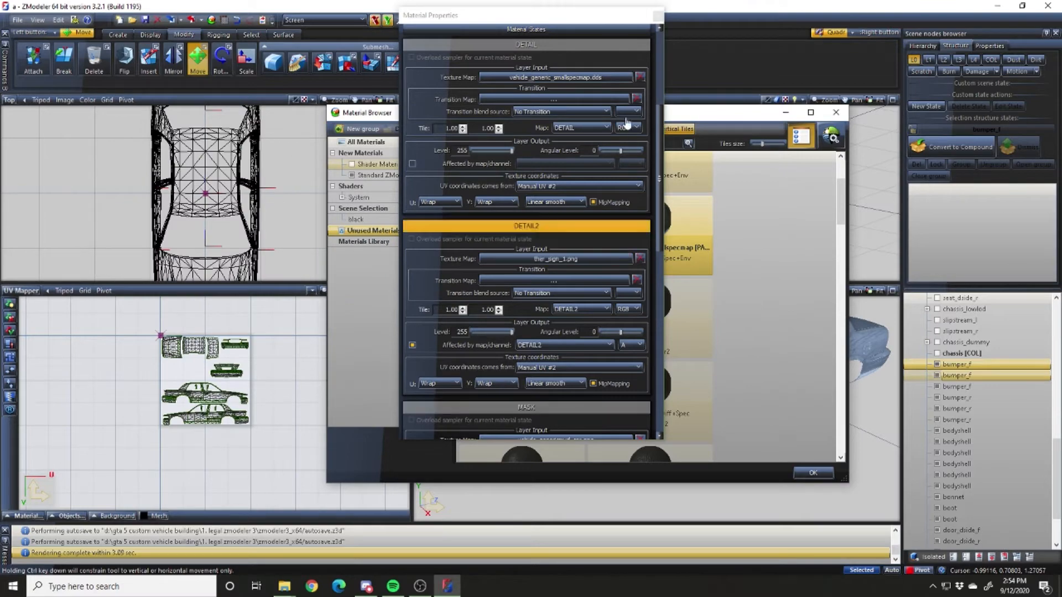
left_click(658, 15)
left_click(836, 112)
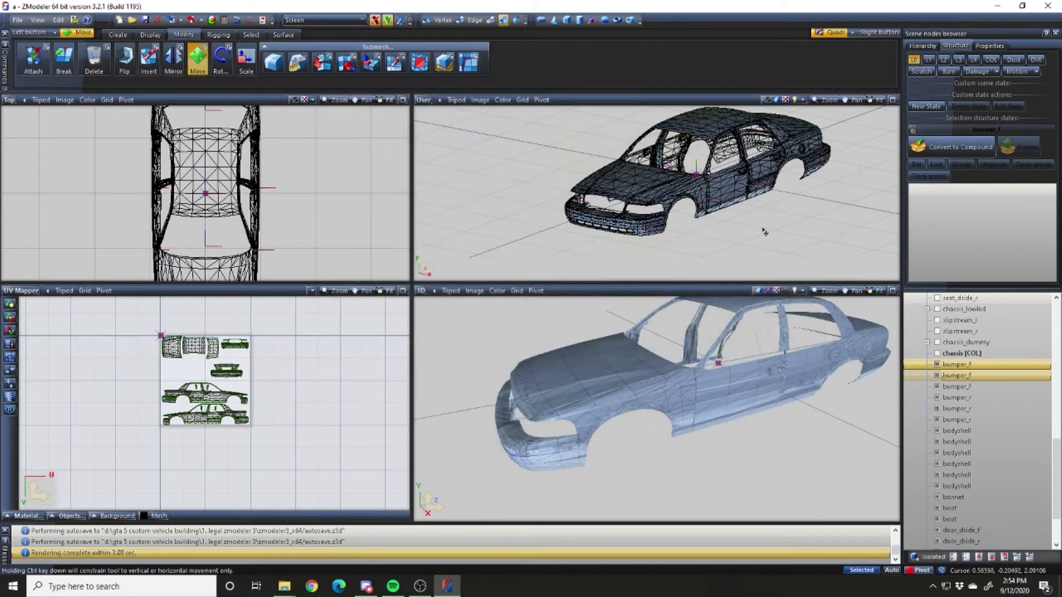
Maximize the 3D view and inspect how the template texture maps onto the side doors of the car
middle_click_drag(700, 379, 470, 277)
key("alt+w")
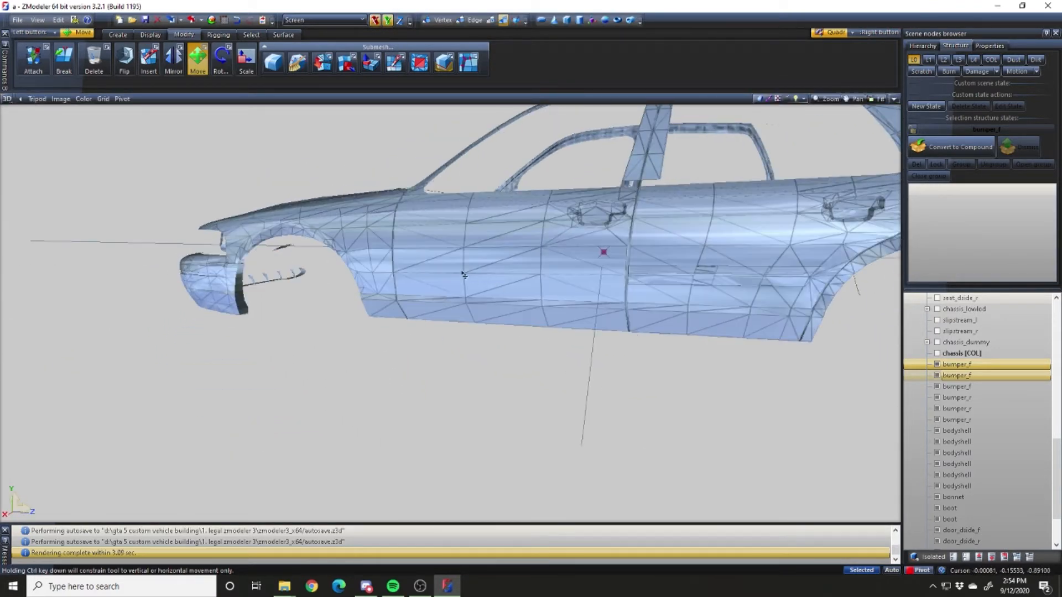
scroll(469, 277, "down", 2)
middle_click_drag(649, 274, 549, 272)
scroll(576, 215, "up", 4)
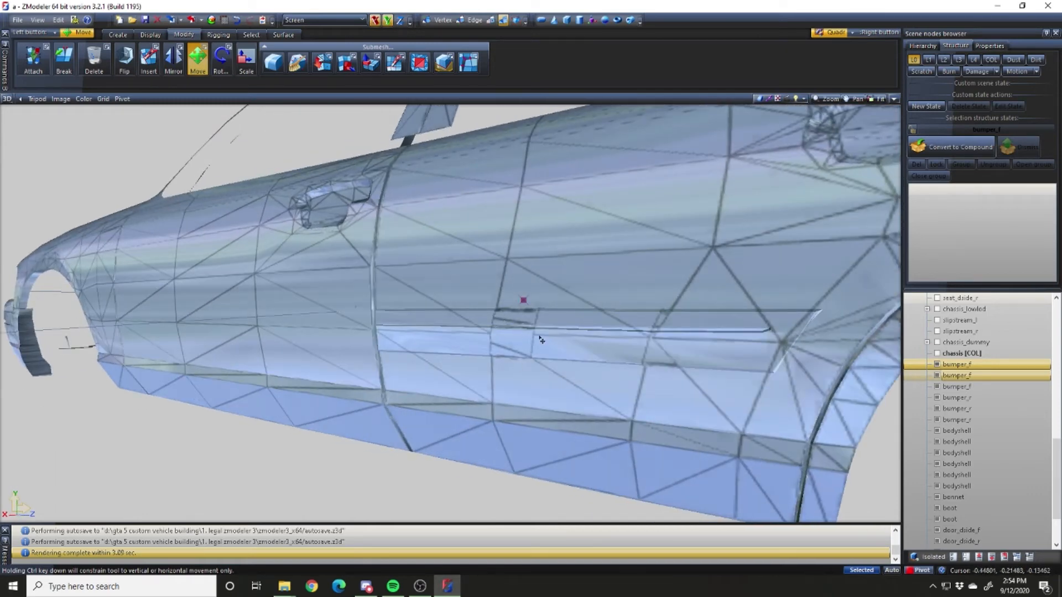
Inspect the template texture along the whole side of the car and restore the four-viewport layout
middle_click_drag(536, 308, 490, 403)
scroll(573, 341, "down", 5)
middle_click_drag(421, 402, 488, 373)
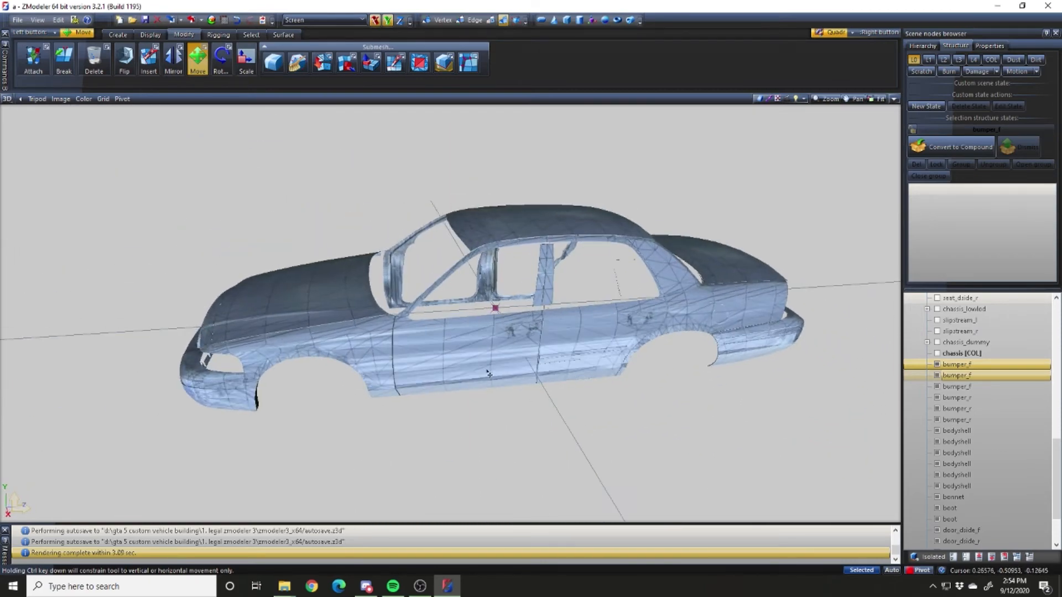
key("alt+w")
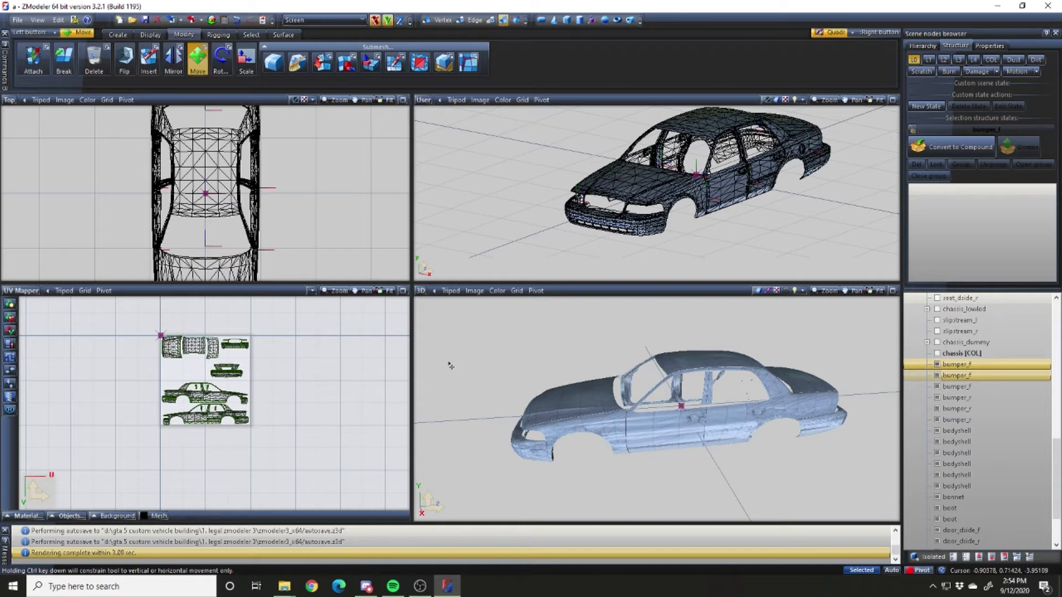
left_click_drag(544, 236, 850, 106)
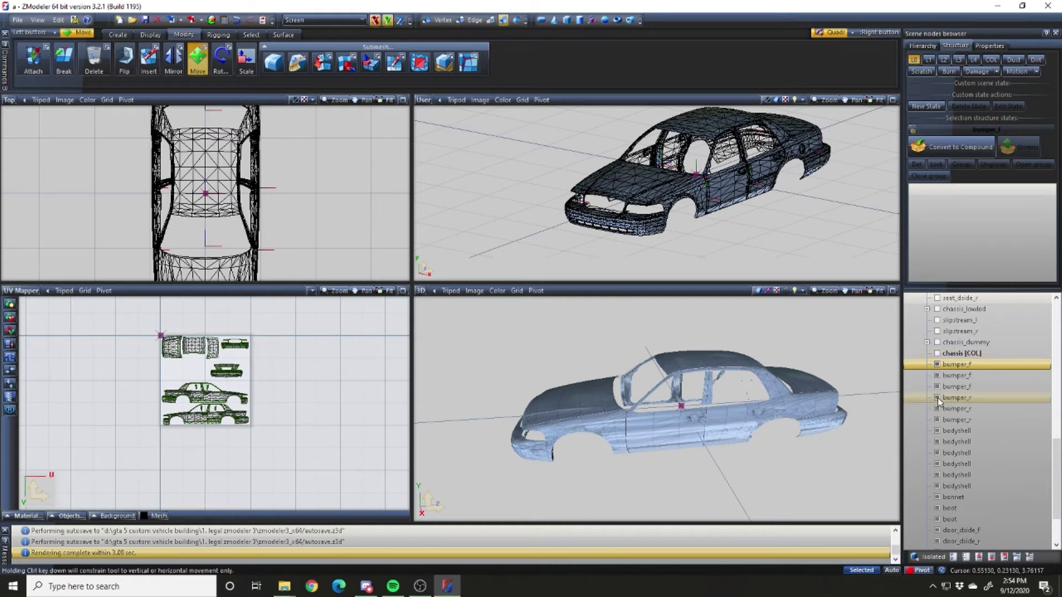
Hide all car parts and show only the bodyshell parts with the front fenders and rear quarter panels
scroll(990, 520, "down", 2)
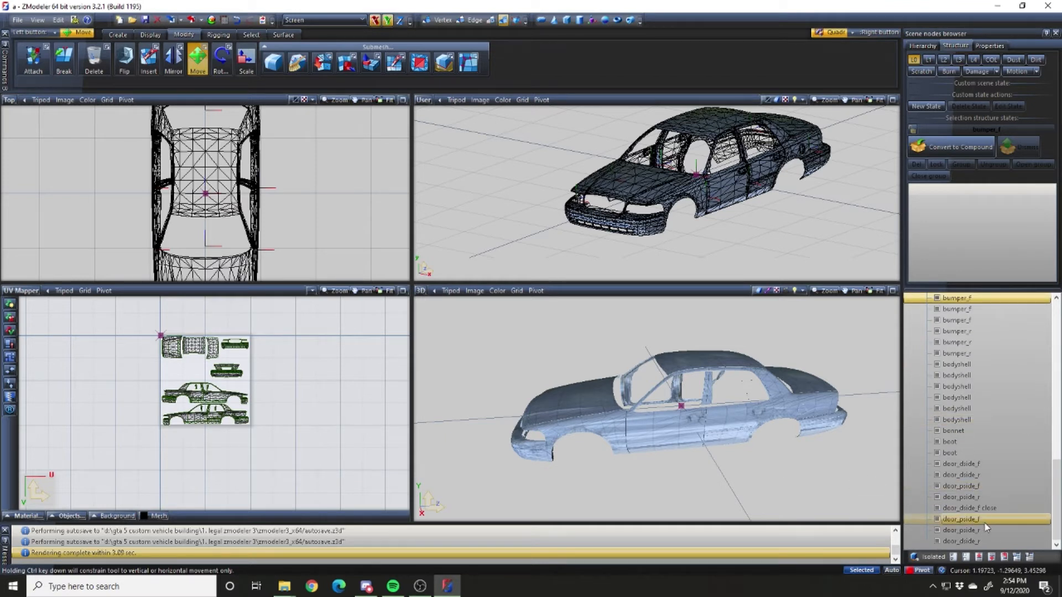
left_click(965, 557)
key("Down")
key("Down")
key("Down")
key("Down")
key("Down")
key("Down")
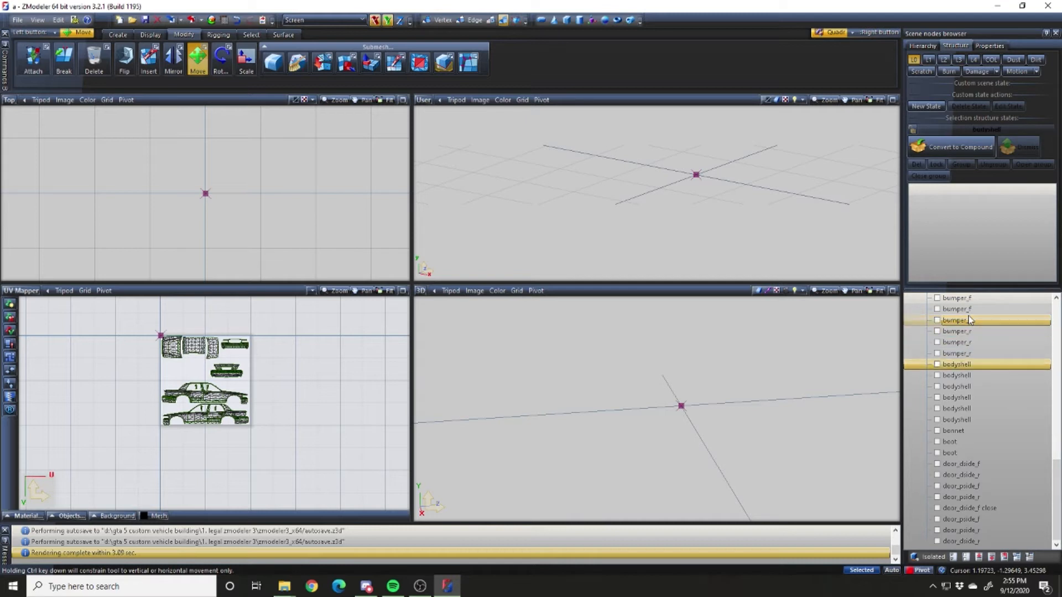
key("space")
key("Down")
key("space")
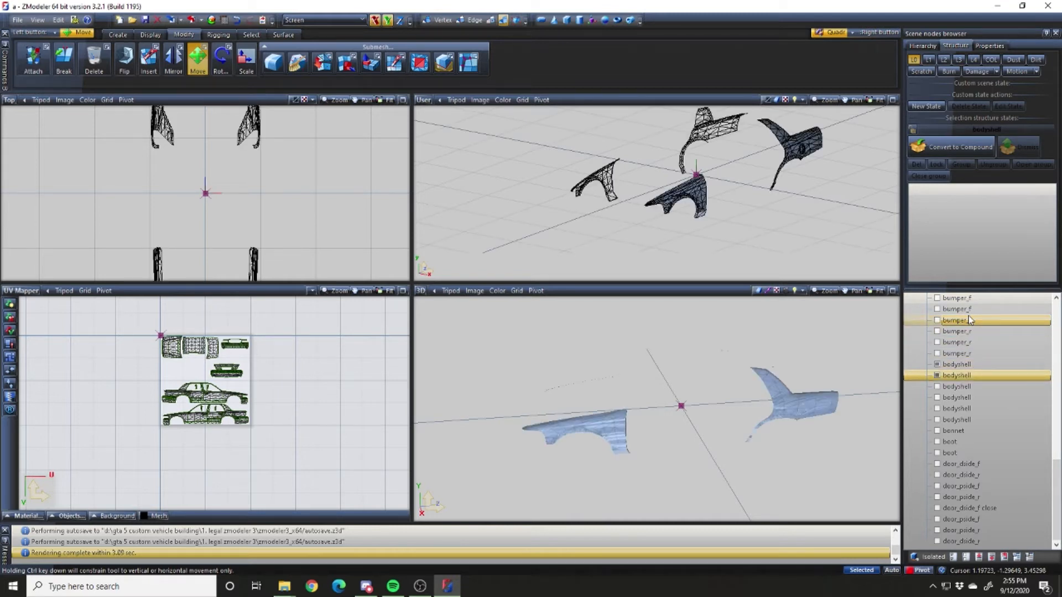
Show the bodyshell roof part together with the fenders and quarter panels
key("Down")
key("Down")
key("Down")
key("space")
key("Down")
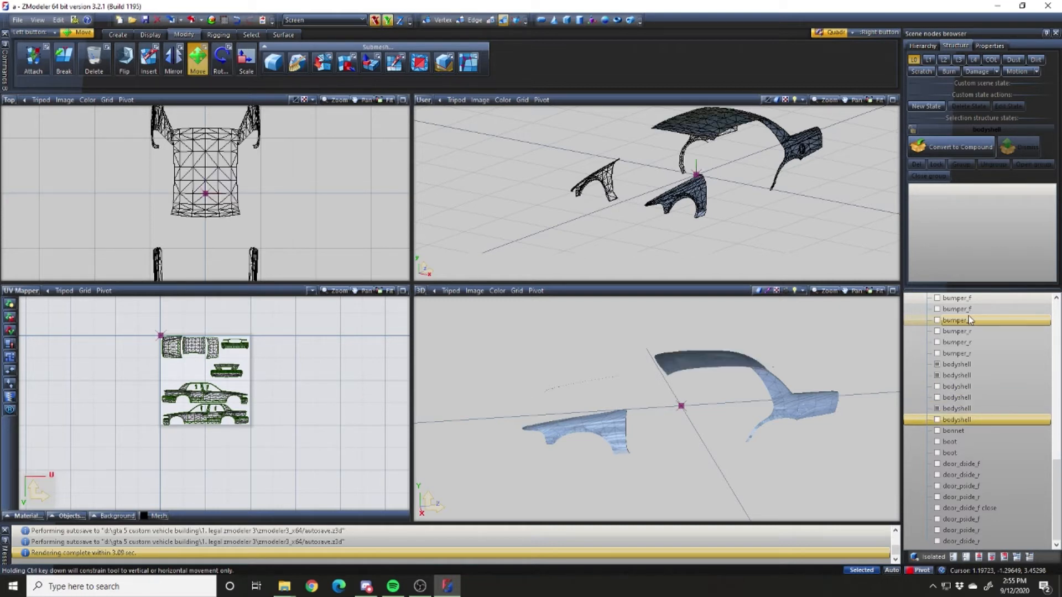
key("Down")
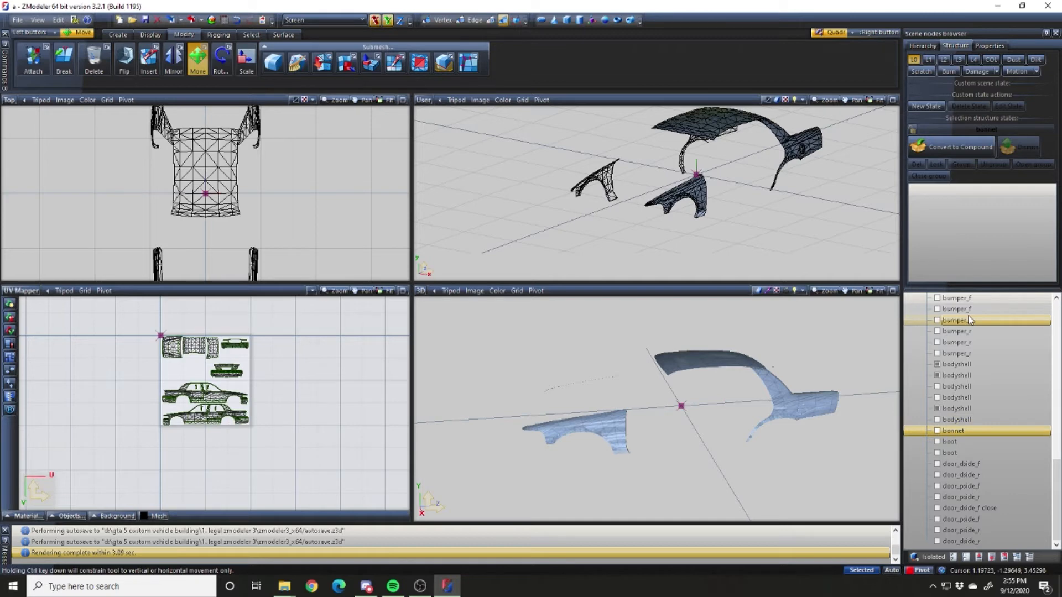
Switch the Top viewport to the Left view and clear the selection on the bodyshell parts
mouse_move(736, 187)
middle_mouse_down()
mouse_move(739, 199)
mouse_move(767, 167)
mouse_move(752, 178)
middle_mouse_up()
key("3")
key("space")
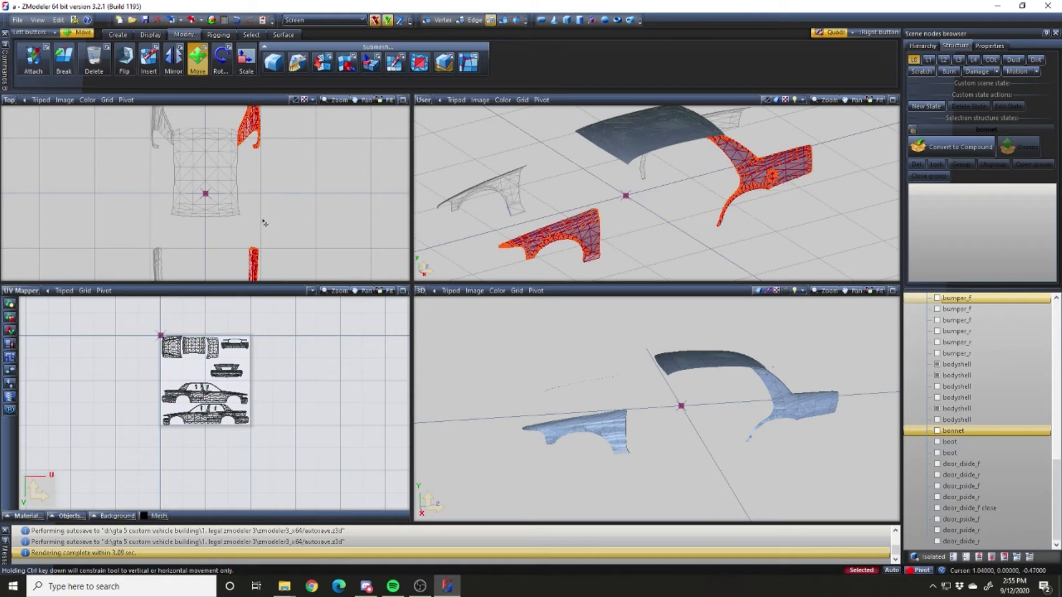
left_click(11, 100)
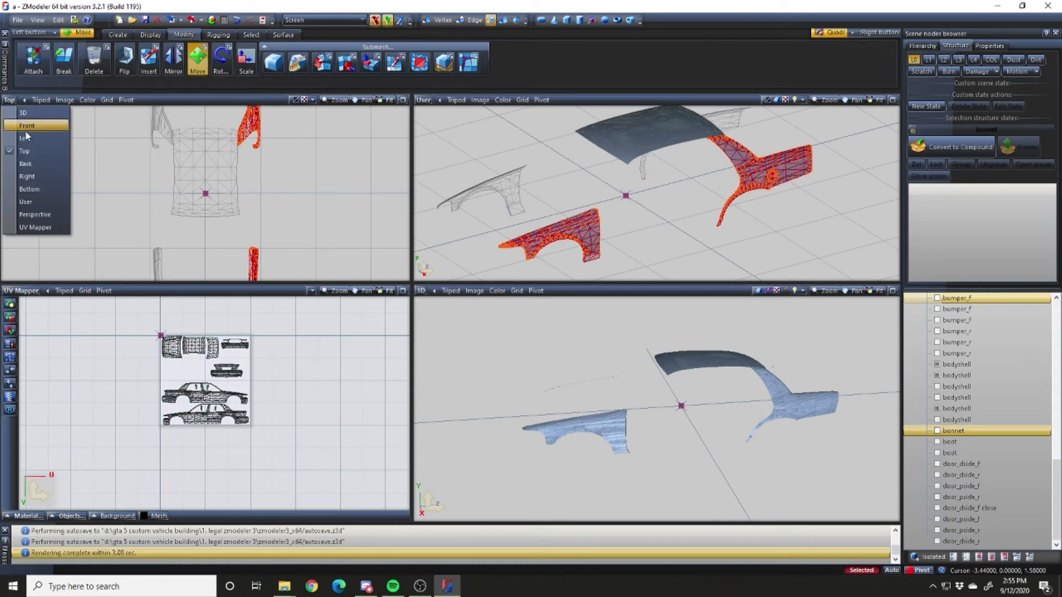
left_click(30, 141)
right_click_drag(41, 228, 408, 108)
key("space")
key("4")
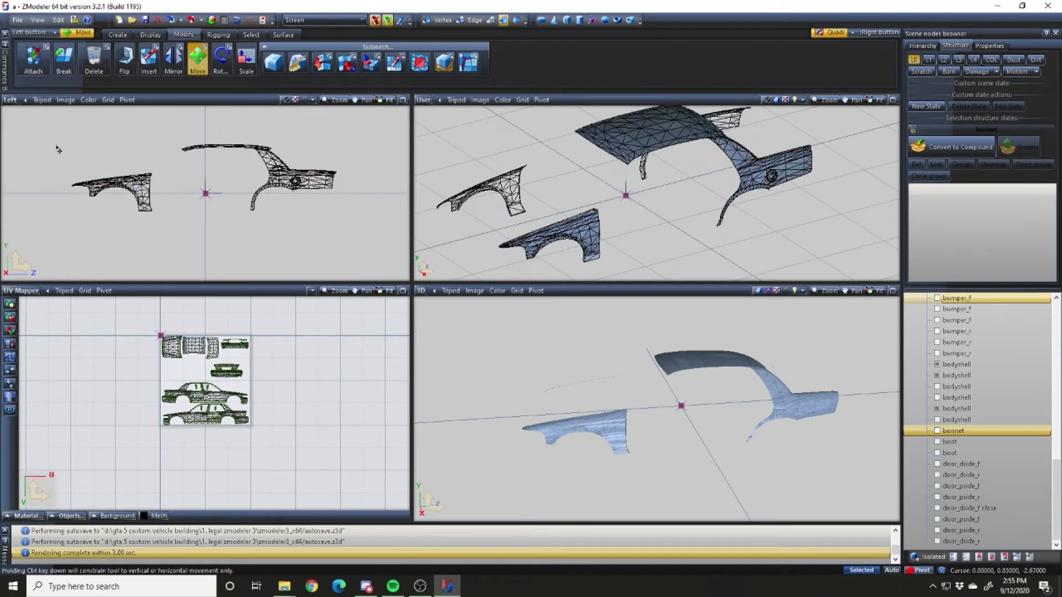
Select the rear roof pillar polygons of the quarter panels, leaving the roof part out of the selection
right_click_drag(42, 125, 410, 249)
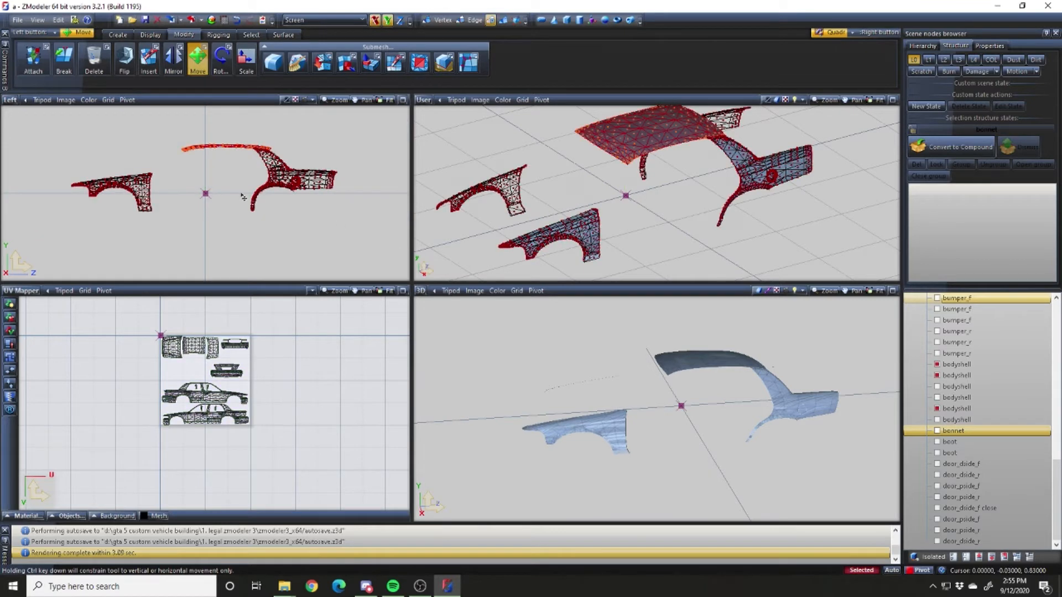
key("4")
right_click_drag(139, 121, 337, 175)
key("1")
scroll(260, 175, "up", 5)
right_click_drag(178, 128, 337, 220)
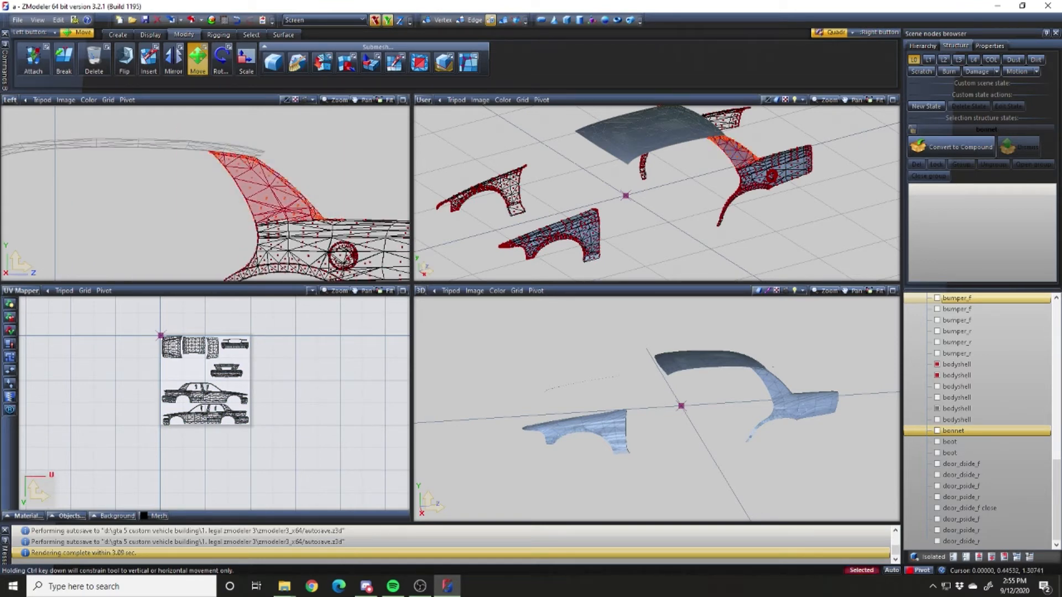
Refine the polygon selection along the pillar's lower edge where it meets the quarter panel
scroll(196, 220, "up", 4)
right_click_drag(195, 216, 305, 238)
scroll(247, 216, "down", 3)
scroll(264, 218, "up", 4)
right_click_drag(214, 190, 338, 222)
scroll(352, 202, "up", 5)
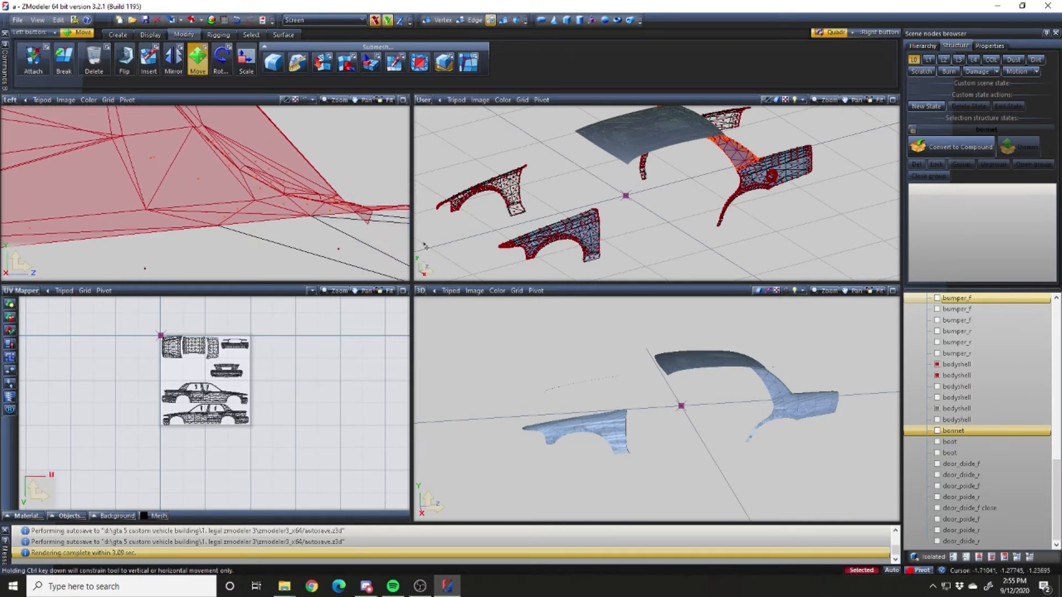
Add the small polygons at the rear tip of the pillar's base to the selection
scroll(353, 205, "down", 3)
scroll(353, 207, "up", 3)
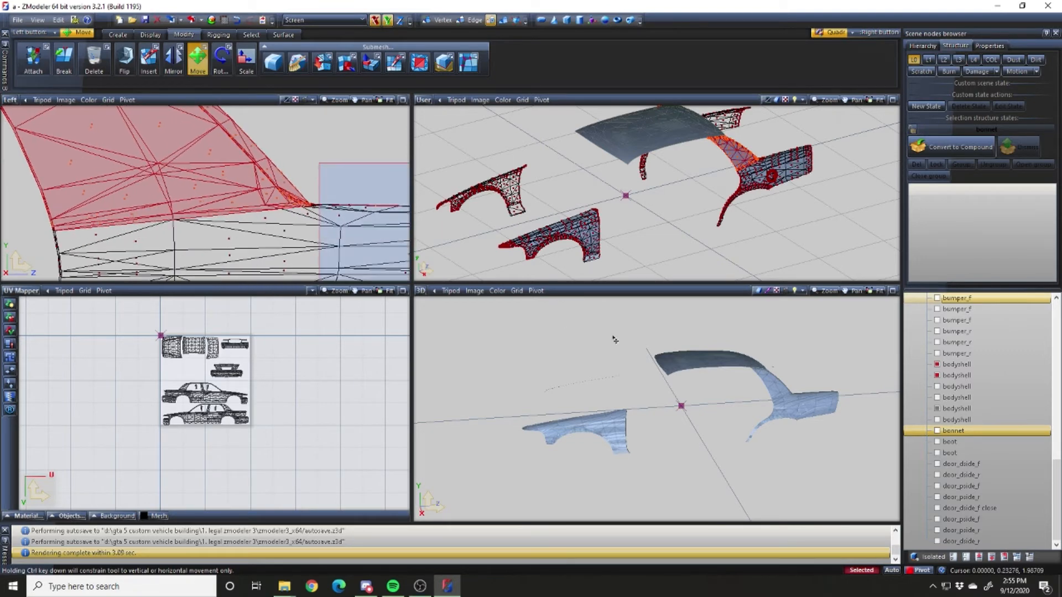
scroll(757, 158, "up", 3)
scroll(757, 158, "up", 5)
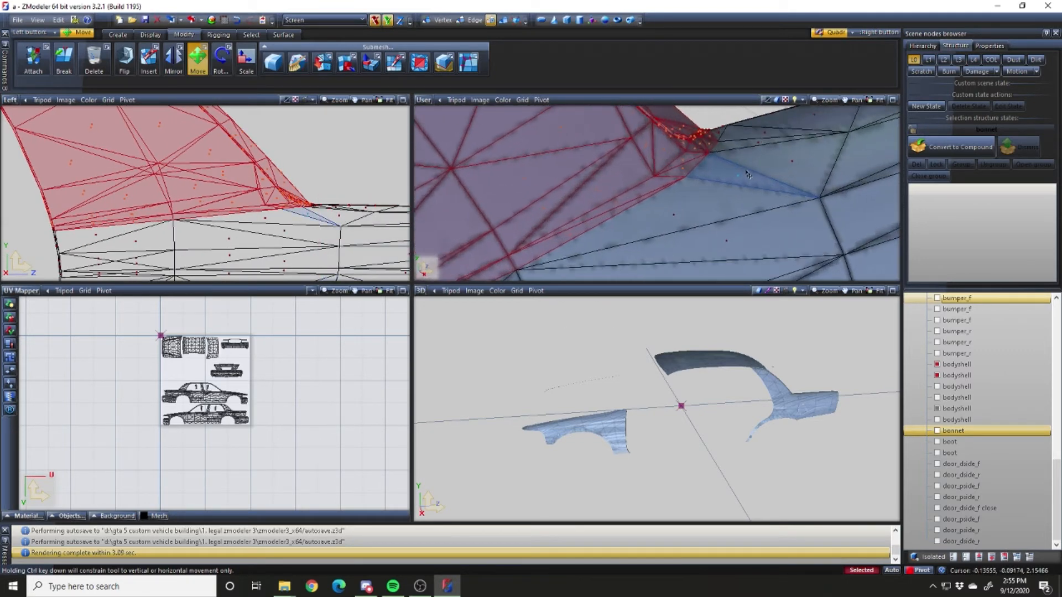
scroll(711, 128, "up", 1)
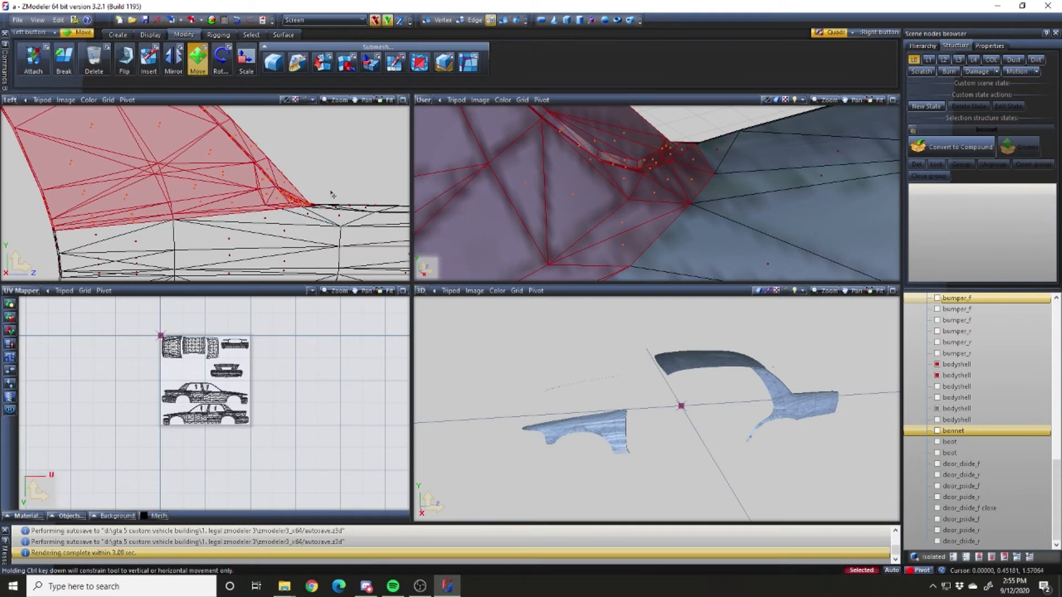
scroll(332, 195, "up", 4)
left_click_drag(245, 149, 394, 205)
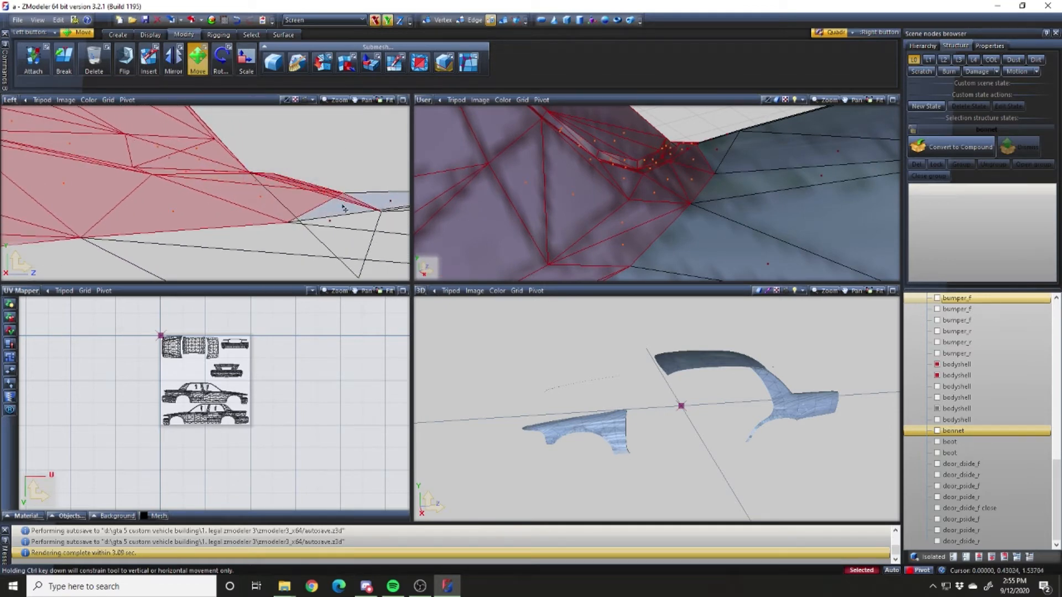
scroll(274, 191, "down", 2)
scroll(275, 191, "down", 2)
right_click_drag(258, 183, 294, 227)
scroll(702, 212, "down", 2)
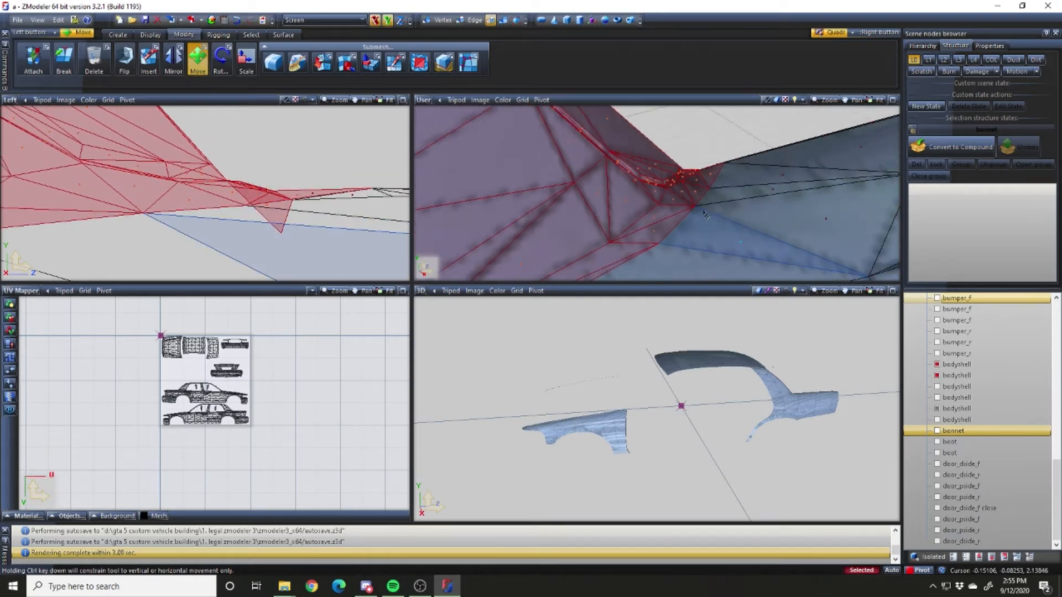
scroll(705, 214, "up", 2)
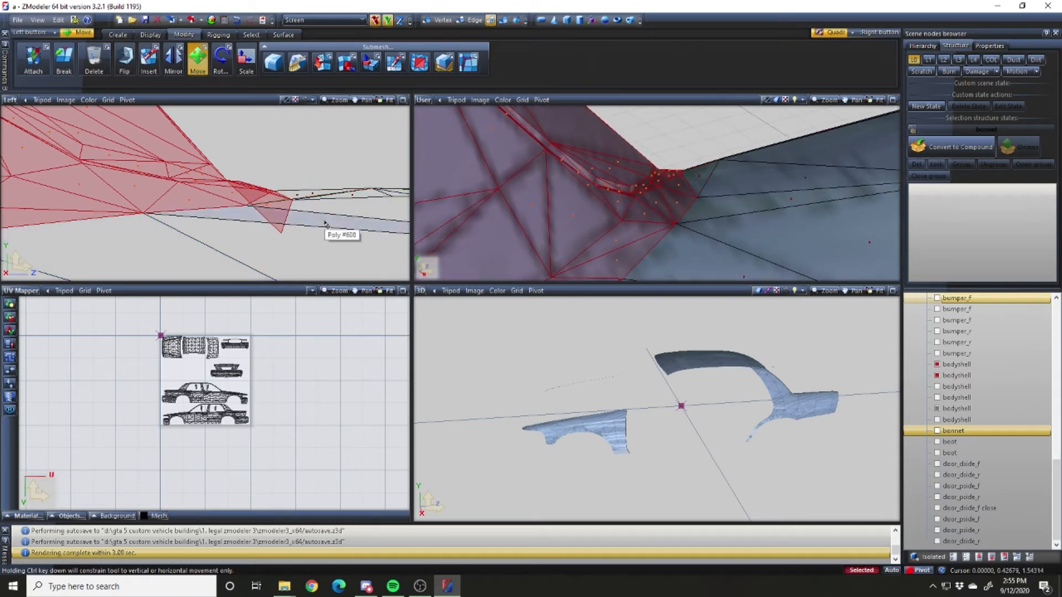
scroll(326, 224, "down", 1)
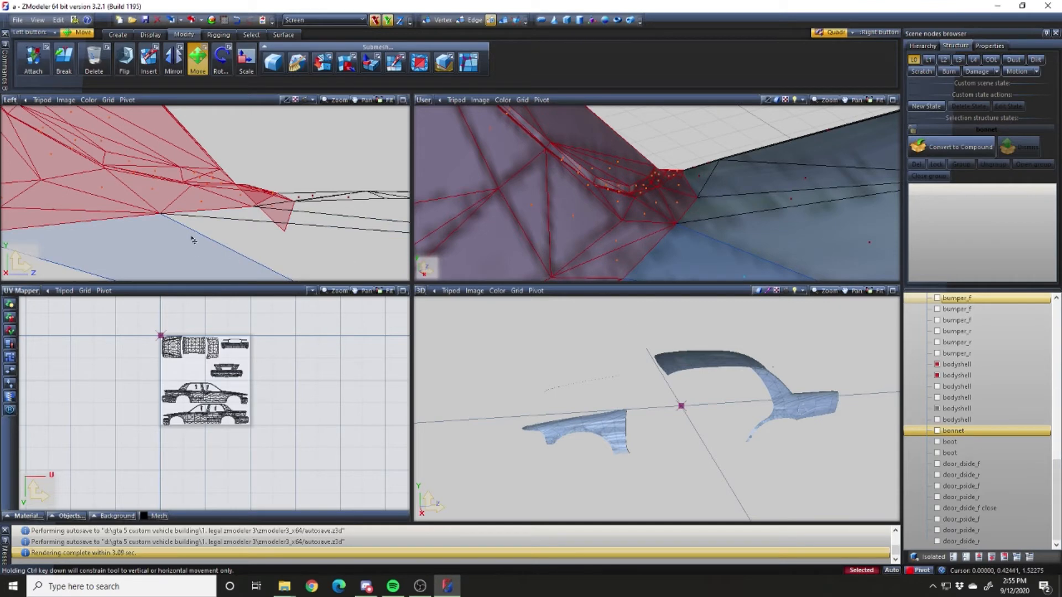
Detach the selected rear pillar polygons from the quarter panels as a separate object
scroll(193, 240, "down", 5)
left_click(346, 62)
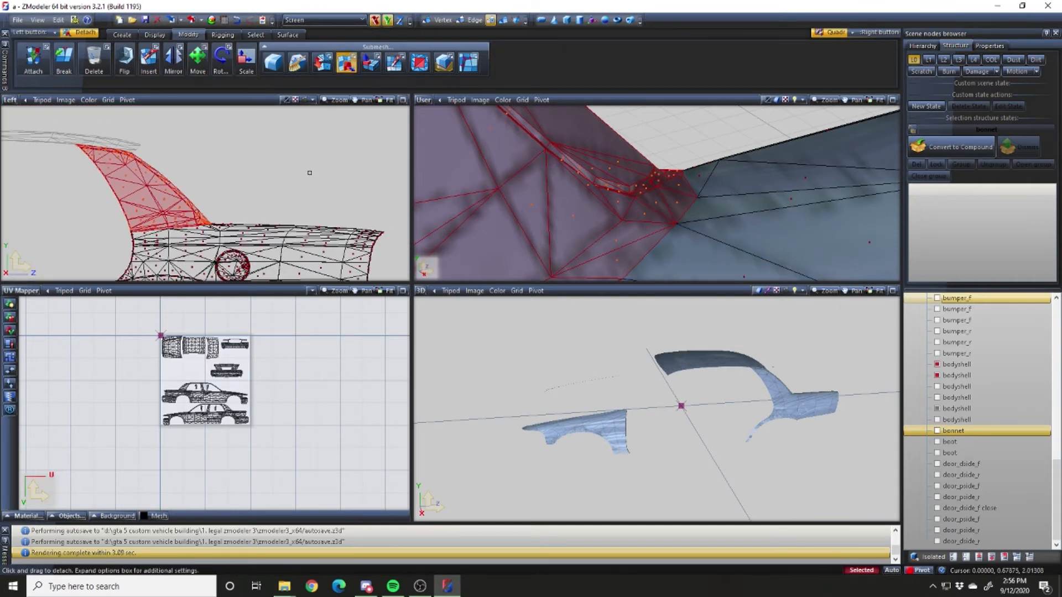
scroll(309, 172, "down", 3)
left_click_drag(163, 141, 312, 238)
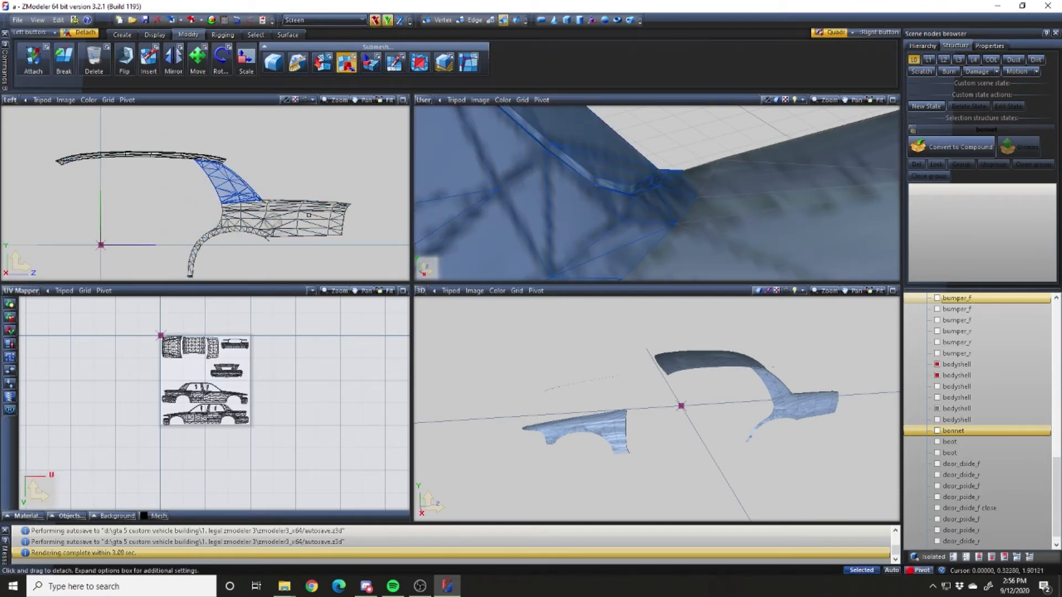
Hide the front fenders and lower quarter panels, and show all four doors beside the roof and detached pillars
left_click(937, 366)
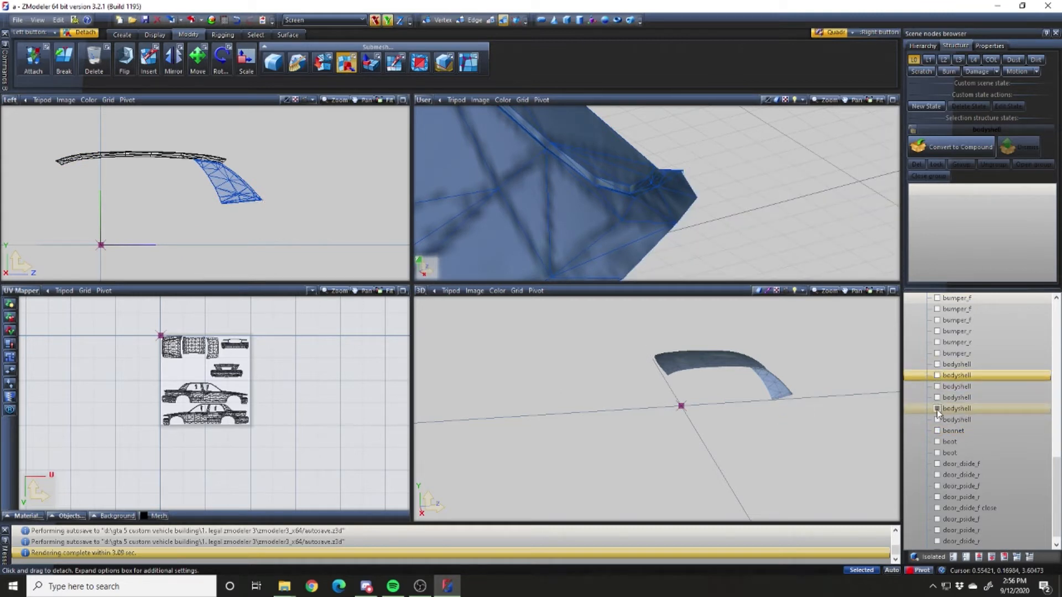
mouse_move(811, 389)
middle_mouse_down()
mouse_move(801, 392)
mouse_move(820, 389)
middle_mouse_up()
scroll(1005, 434, "down", 1)
left_click(979, 450)
key("space")
key("Down")
key("space")
key("Down")
key("space")
key("Down")
key("space")
middle_click_drag(718, 432, 722, 400)
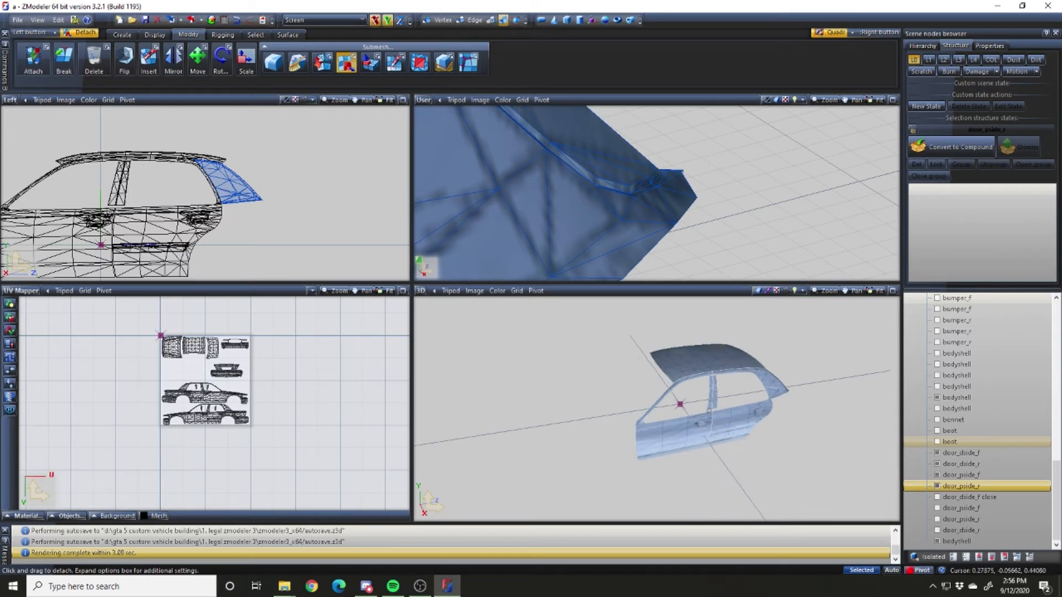
Switch the UV Mapper viewport to the Top view and check the doors, roof and pillars from several angles
left_click(19, 291)
left_click(42, 343)
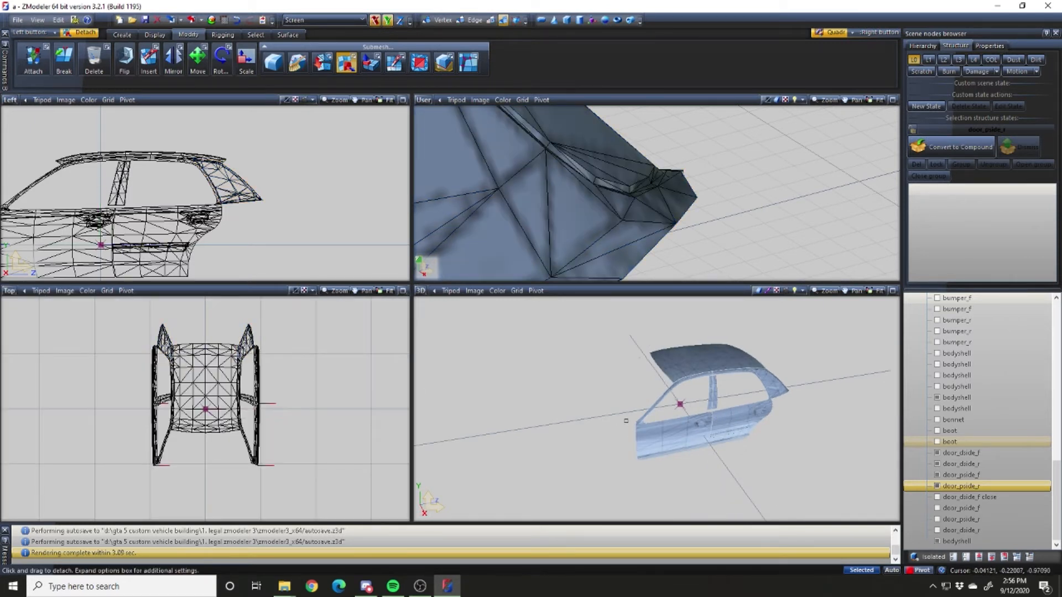
middle_click_drag(754, 416, 678, 377)
mouse_move(732, 406)
middle_mouse_down()
mouse_move(699, 415)
mouse_move(726, 414)
middle_mouse_up()
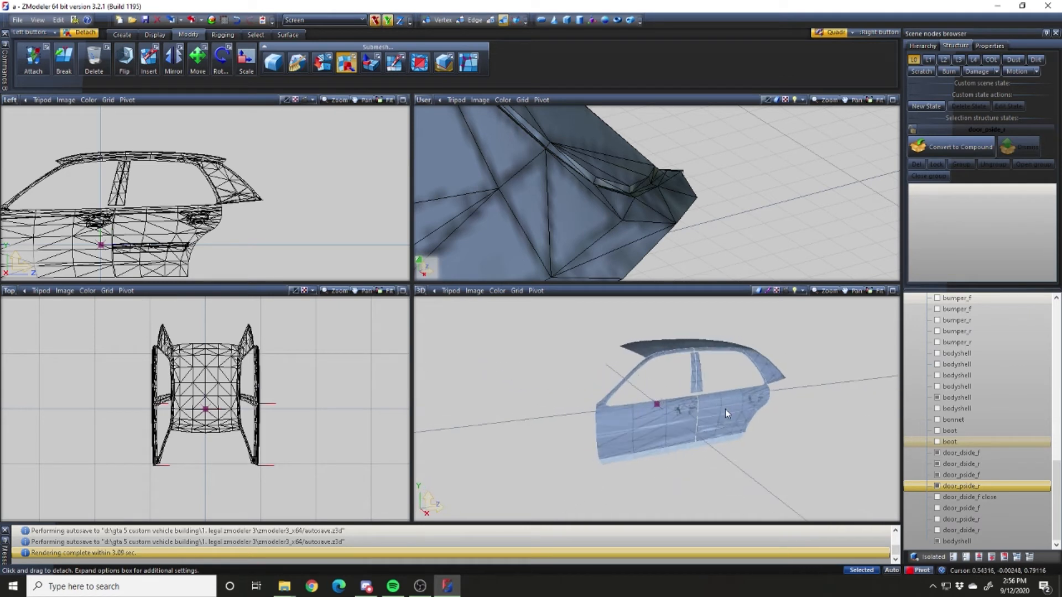
middle_click_drag(659, 408, 730, 408)
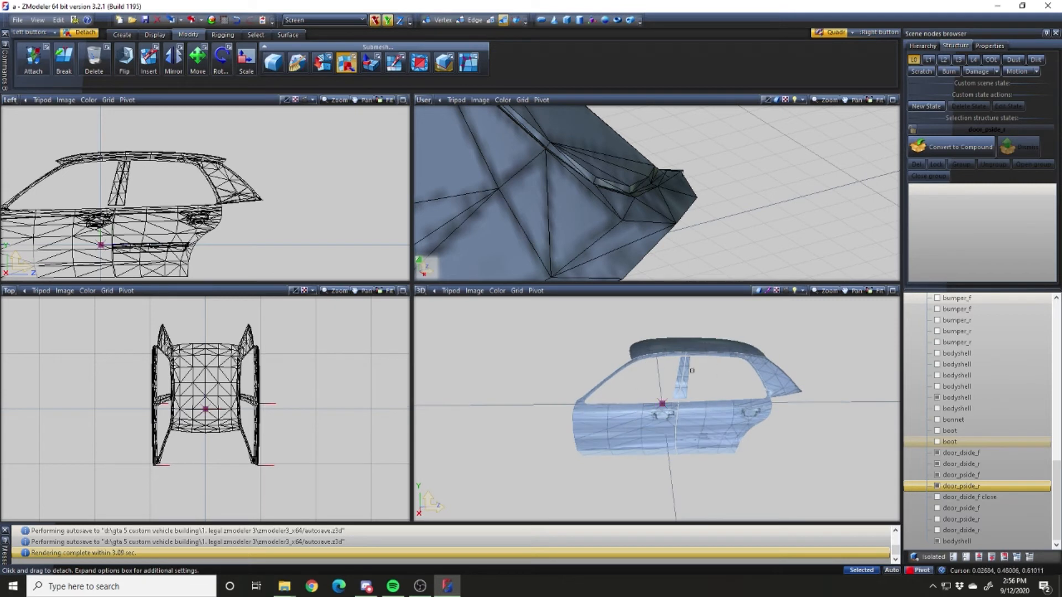
scroll(393, 245, "down", 4)
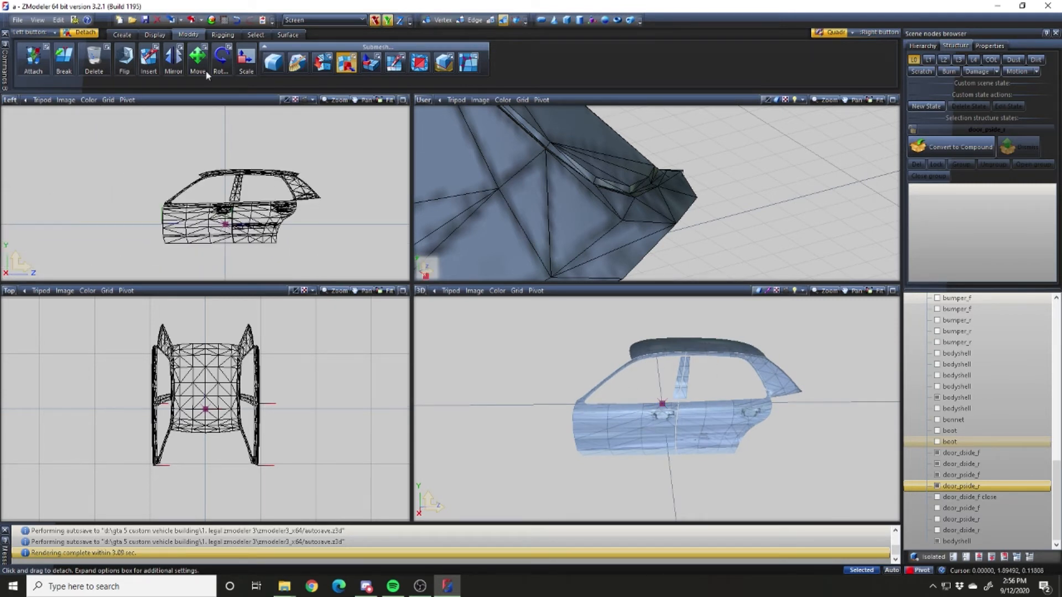
Select the doors, roof and pillars and find their vehicle_generic_smallspecmap paint material in the Material Browser
left_click(211, 20)
left_click(133, 250)
left_click_drag(130, 252, 327, 141)
left_click(416, 220)
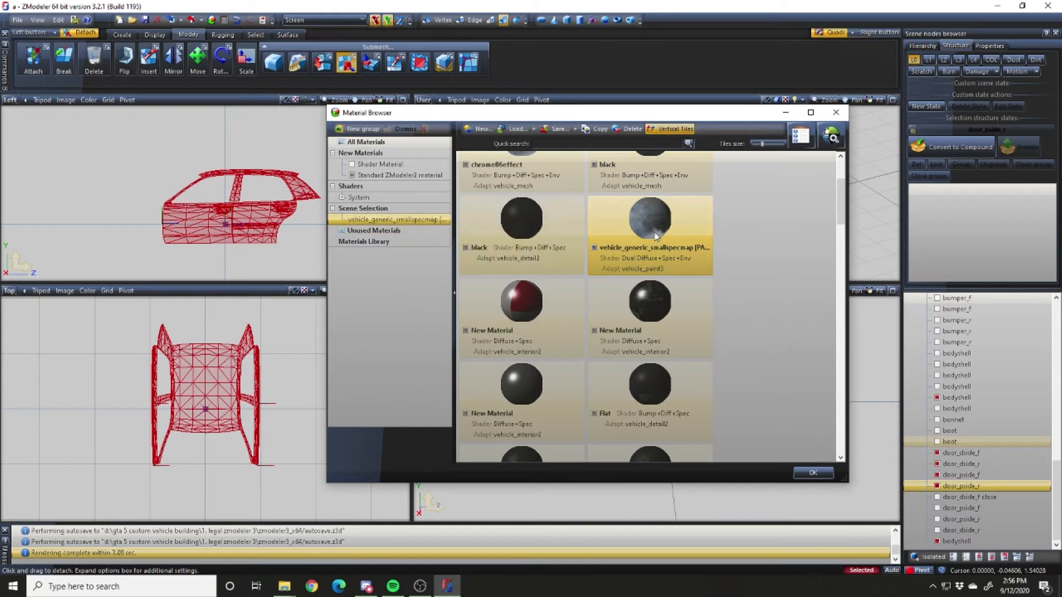
Copy the paint material and rename the copy with the vehicle_generic_smallspecmap base name and a bracketed tag
key("Left")
left_click(596, 130)
left_click(504, 331)
type("veh")
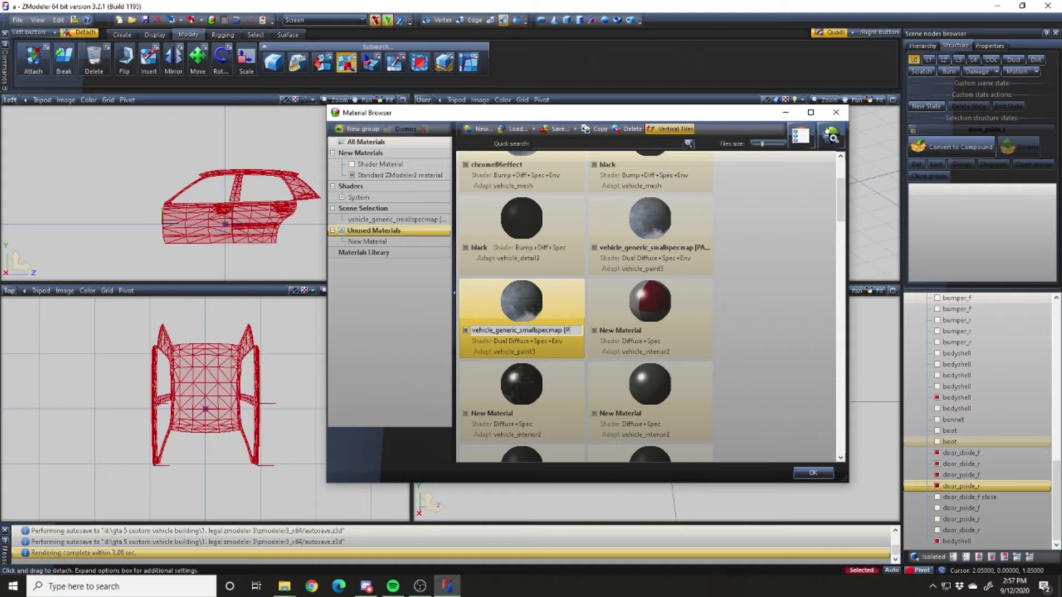
type("T]")
key("Return")
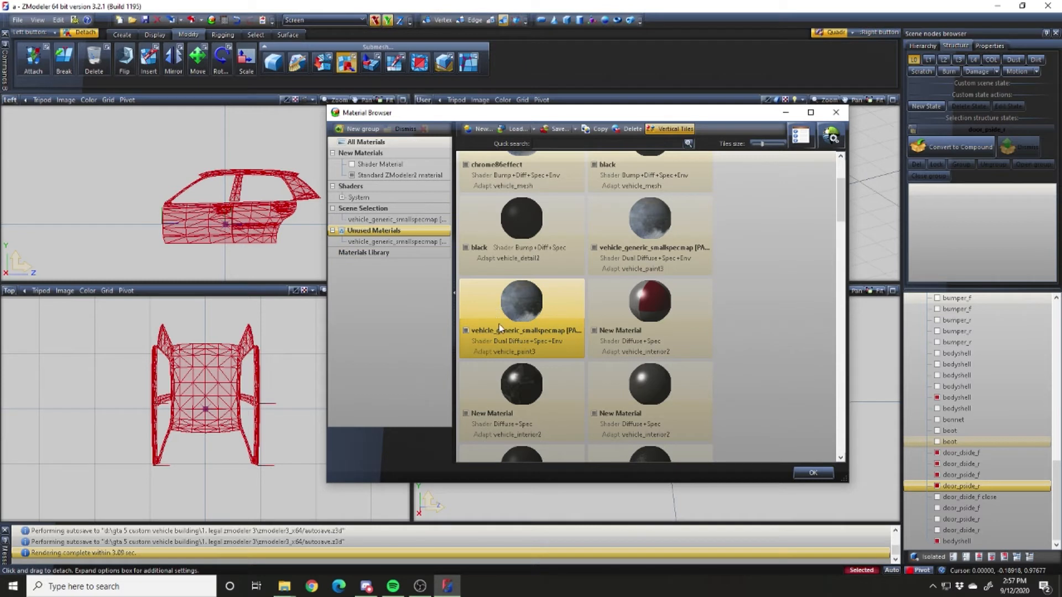
Set the copied paint material's diffuse color to the dark blue custom swatch (Red 0, Green 27, Blue 70) and check its remaining properties
double_click(538, 314)
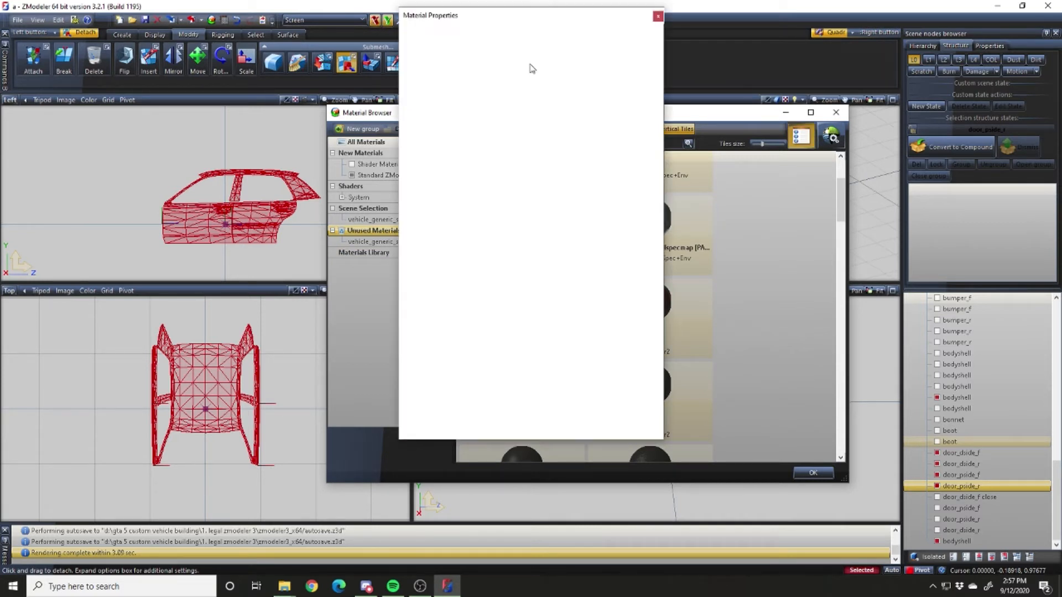
left_click(522, 47)
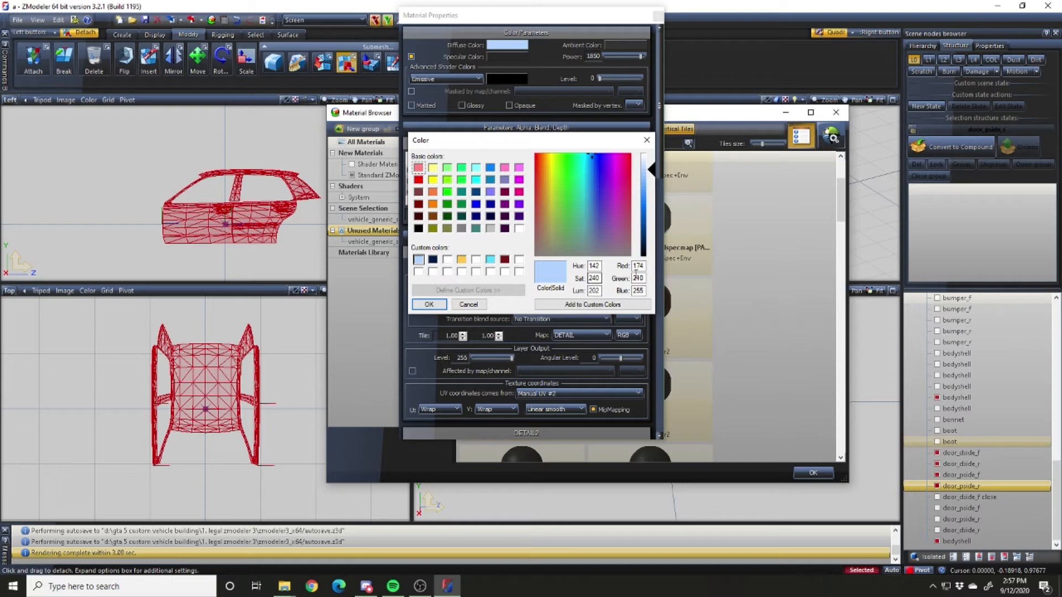
left_click(433, 260)
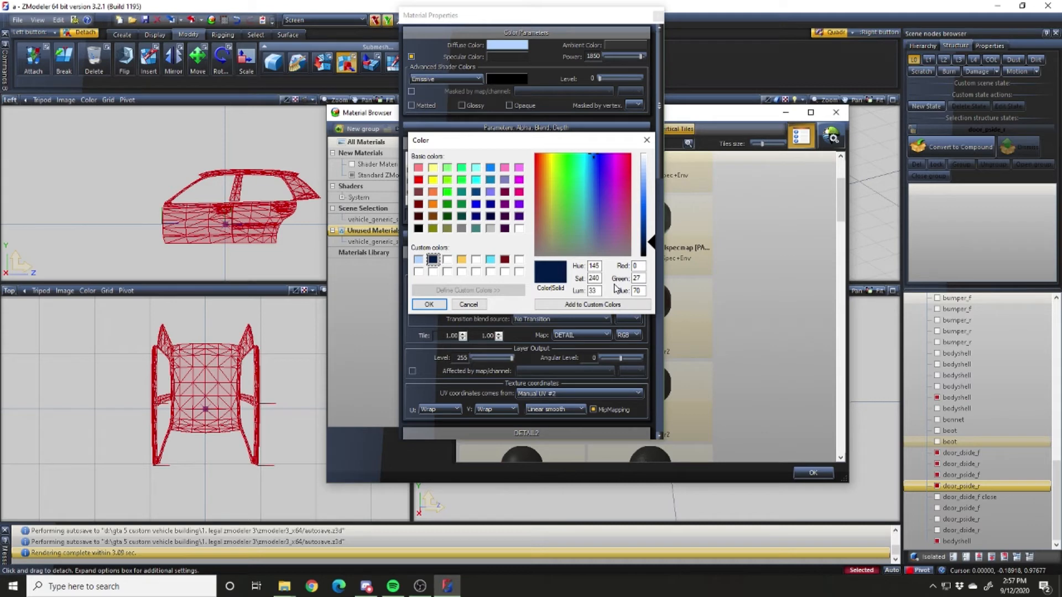
left_click(462, 260)
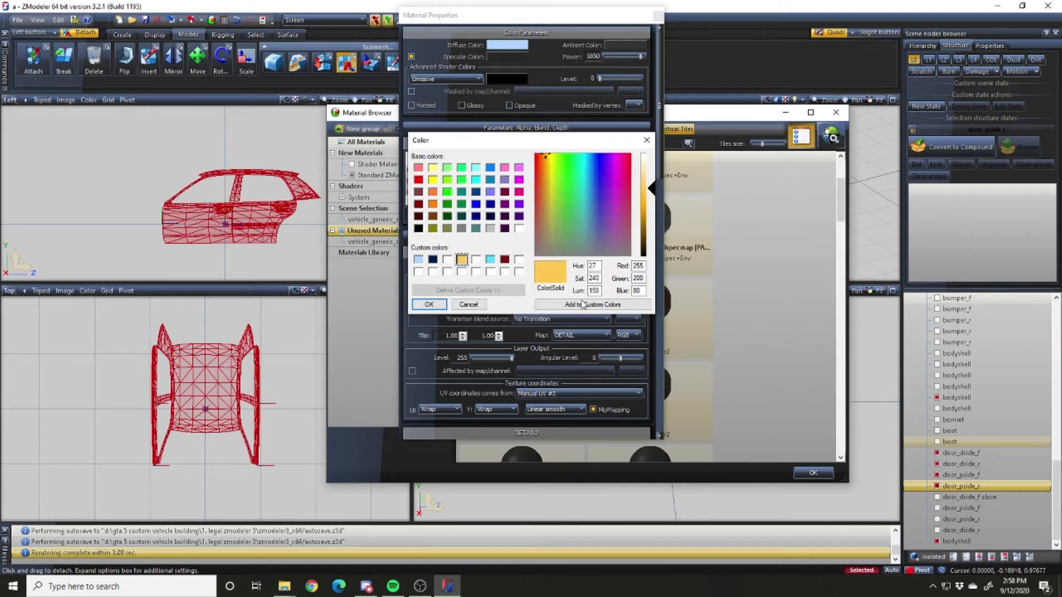
left_click(491, 260)
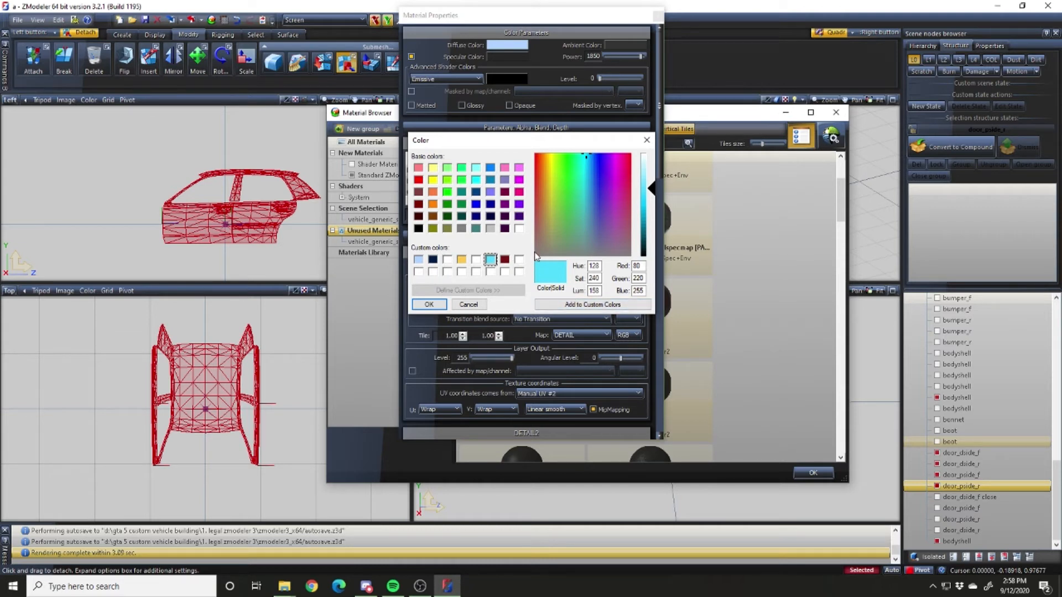
left_click(504, 259)
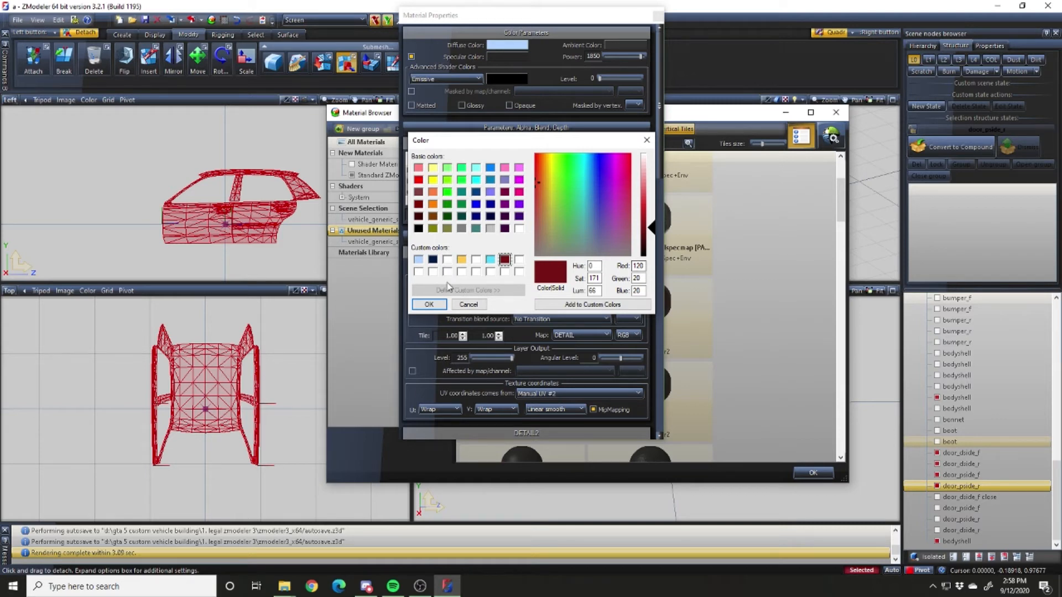
left_click(432, 260)
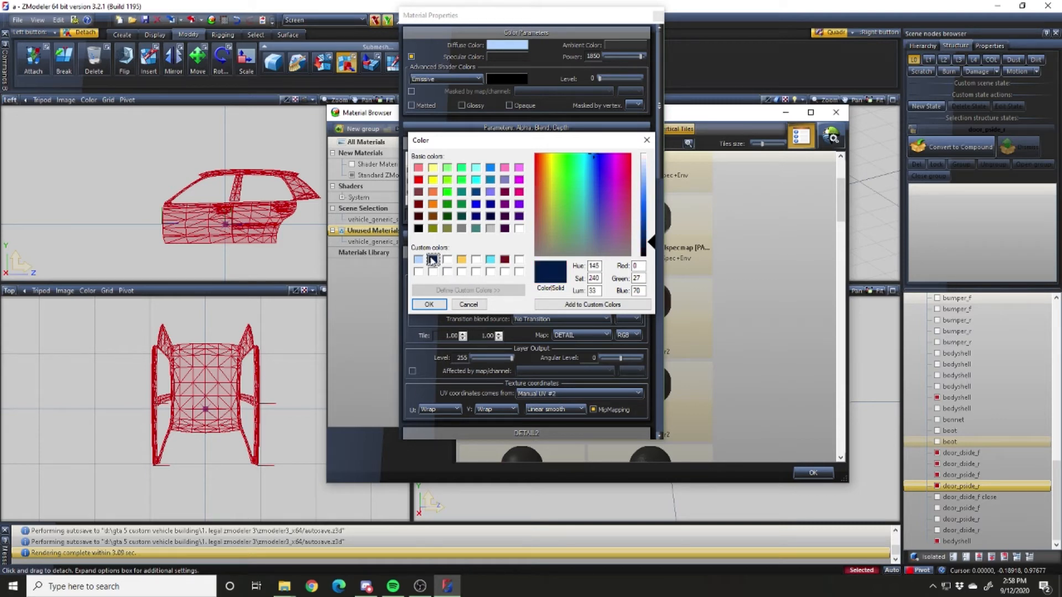
left_click(429, 304)
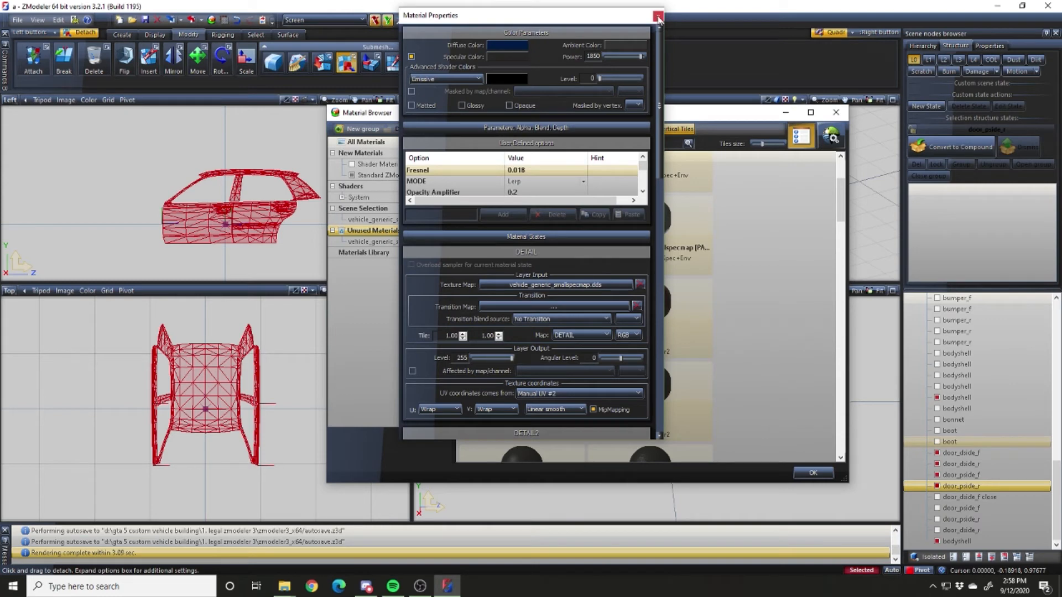
left_click_drag(658, 154, 661, 312)
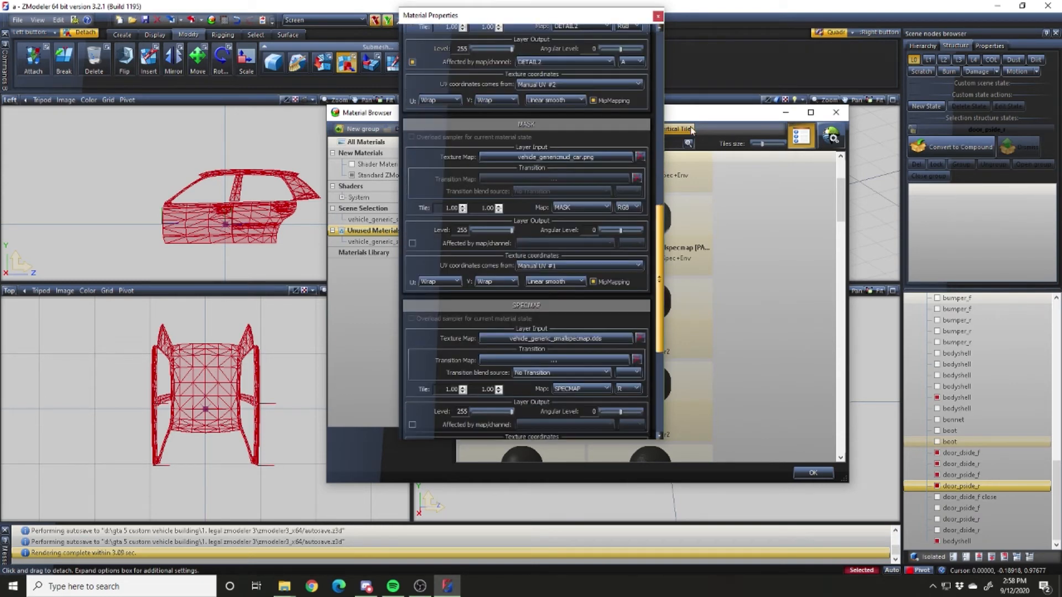
left_click(657, 16)
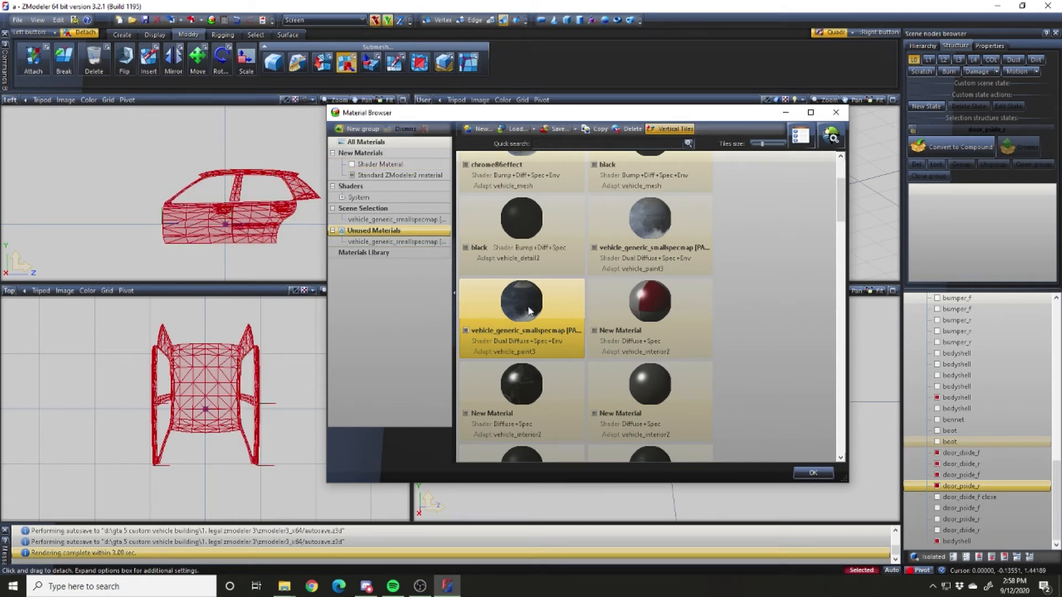
Assign the dark blue vehicle_generic_smallspecmap copy to the selected doors, roof and pillars, and clear the selection
left_click_drag(529, 311, 396, 208)
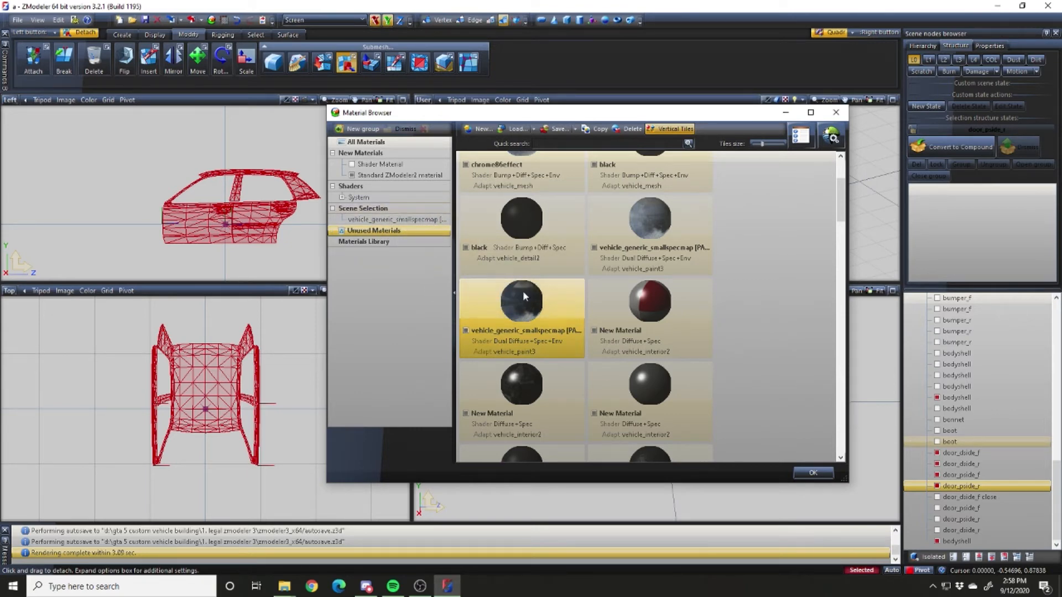
left_click(835, 112)
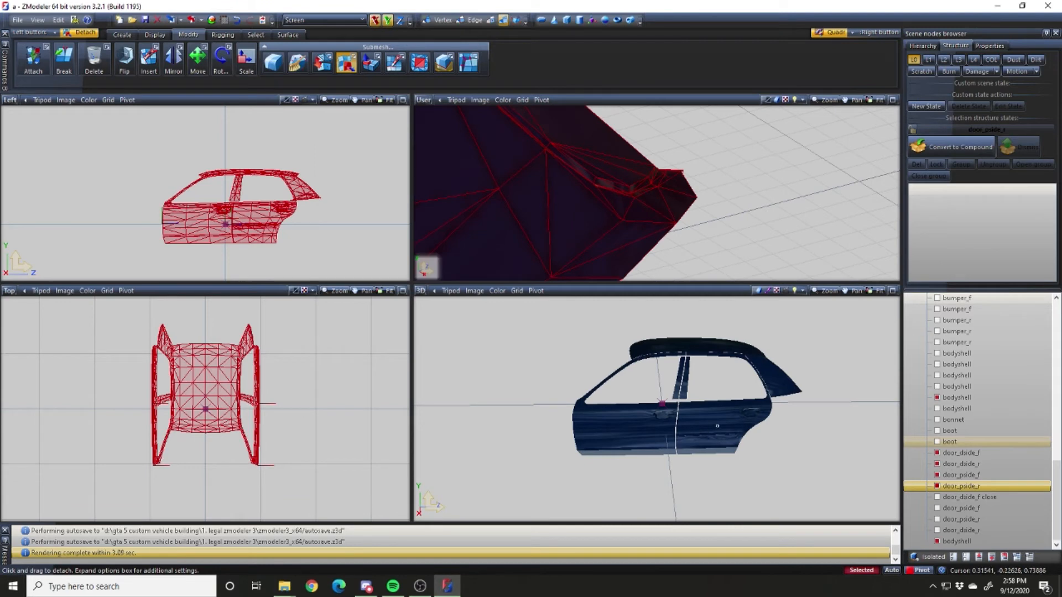
middle_click_drag(753, 432, 765, 430)
right_click_drag(108, 277, 445, 116)
Show the whole car and examine the blue doors, roof and pillars against the other body panels, including the door edges up close
left_click(953, 557)
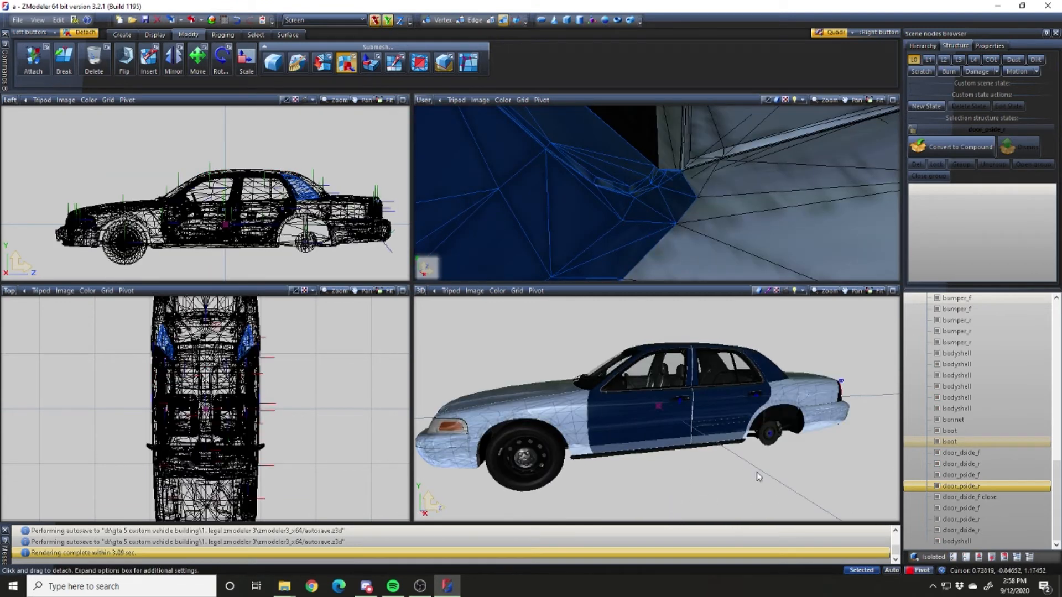
middle_click_drag(749, 451, 761, 454)
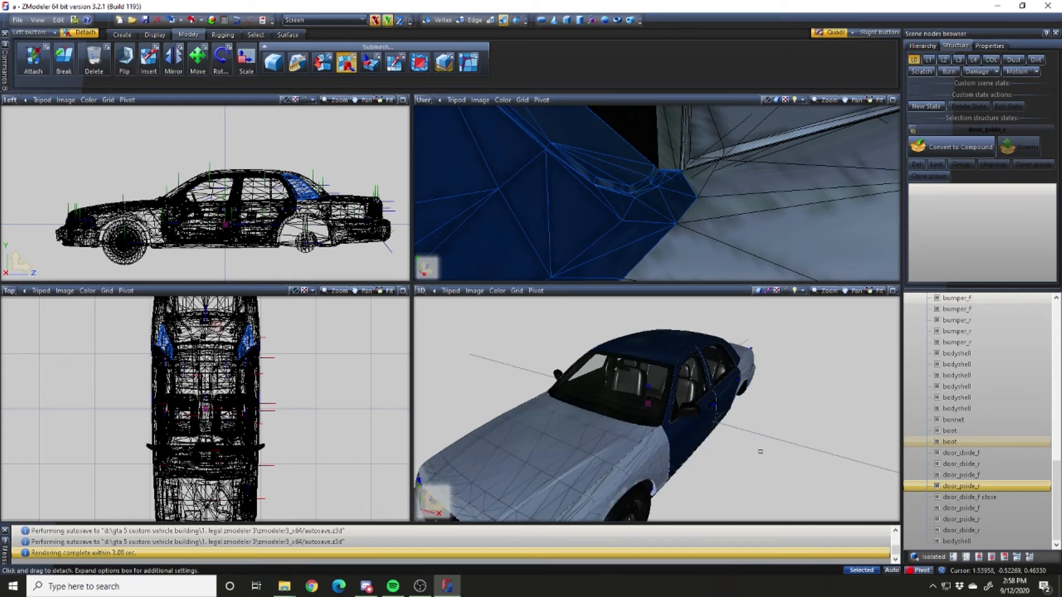
middle_click_drag(760, 451, 729, 448)
scroll(712, 421, "up", 4)
scroll(614, 441, "down", 5)
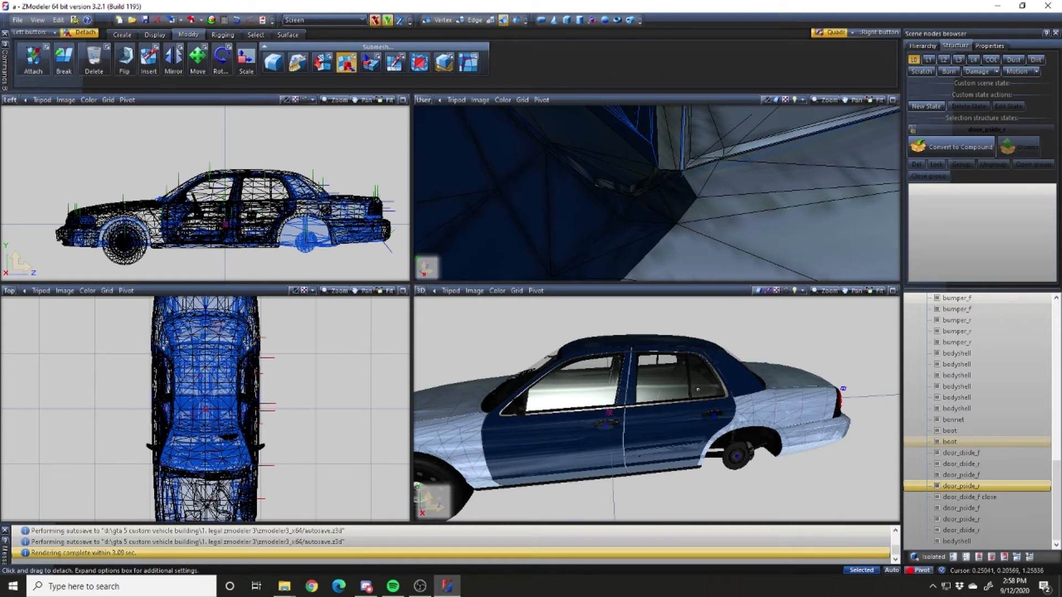
middle_click_drag(714, 437, 736, 427)
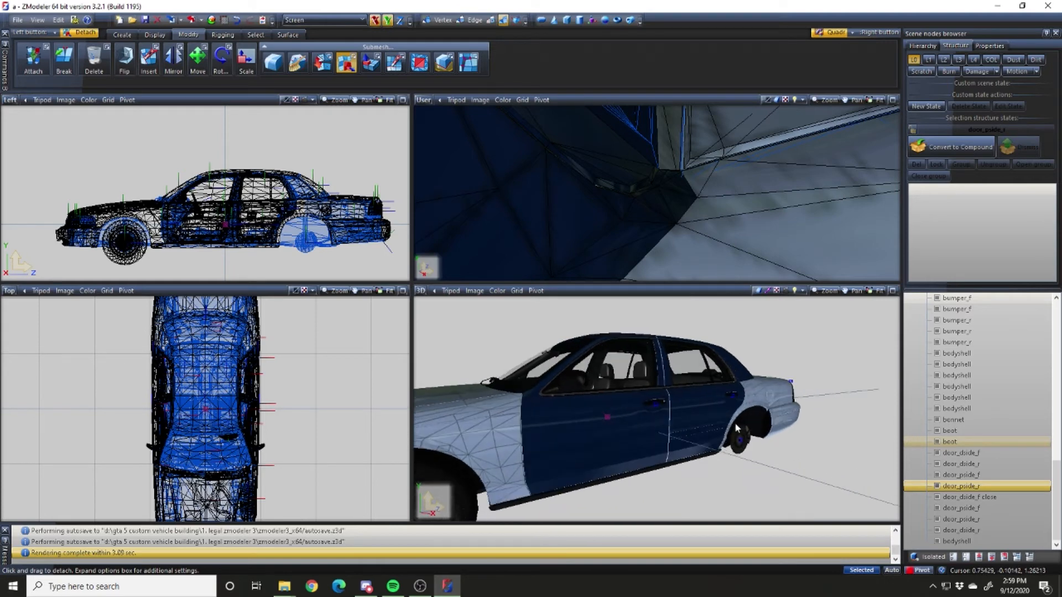
key("alt")
middle_click_drag(643, 405, 666, 407)
middle_click_drag(758, 420, 680, 423)
scroll(586, 414, "up", 5)
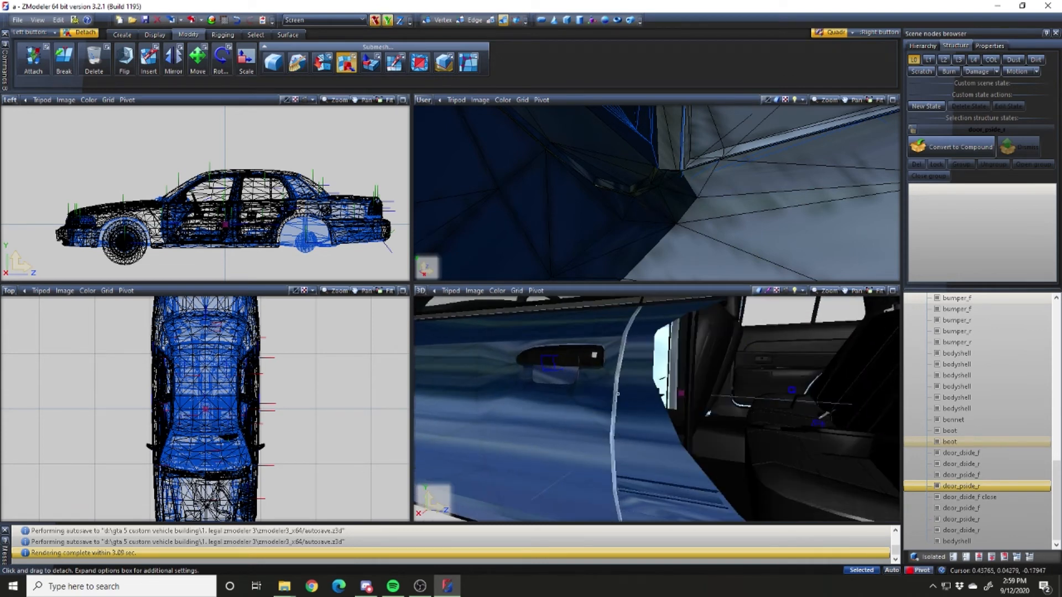
scroll(608, 437, "down", 8)
Undo showing the whole car, and hide the roof and detached rear pillars
key("ctrl+z")
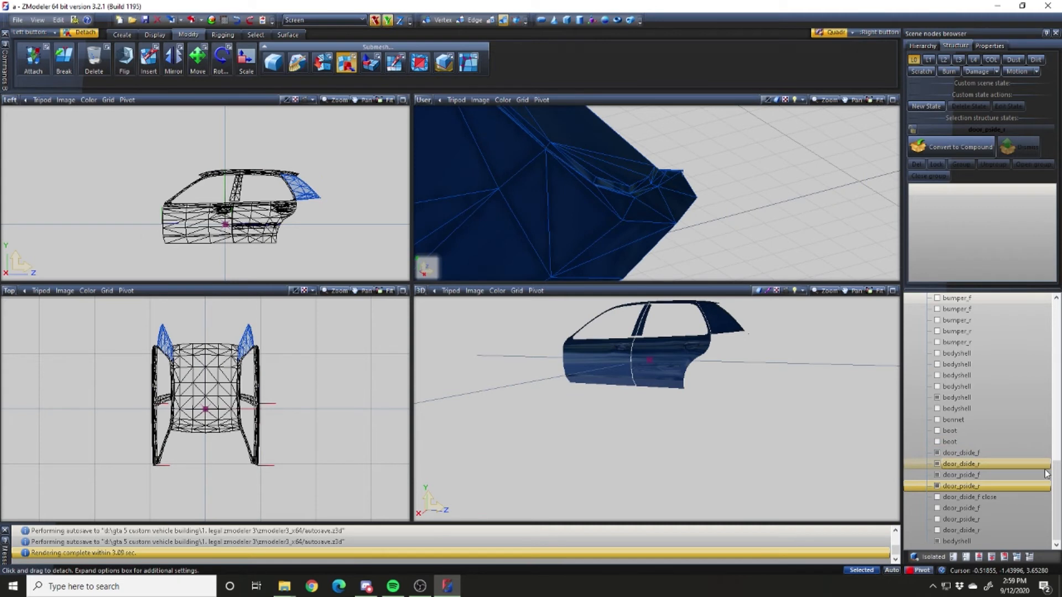
left_click(974, 403)
key("space")
key("Down")
key("Down")
key("Down")
key("Down")
key("Down")
key("Down")
key("Down")
key("Down")
key("Down")
key("Down")
key("Down")
key("Down")
key("Down")
key("space")
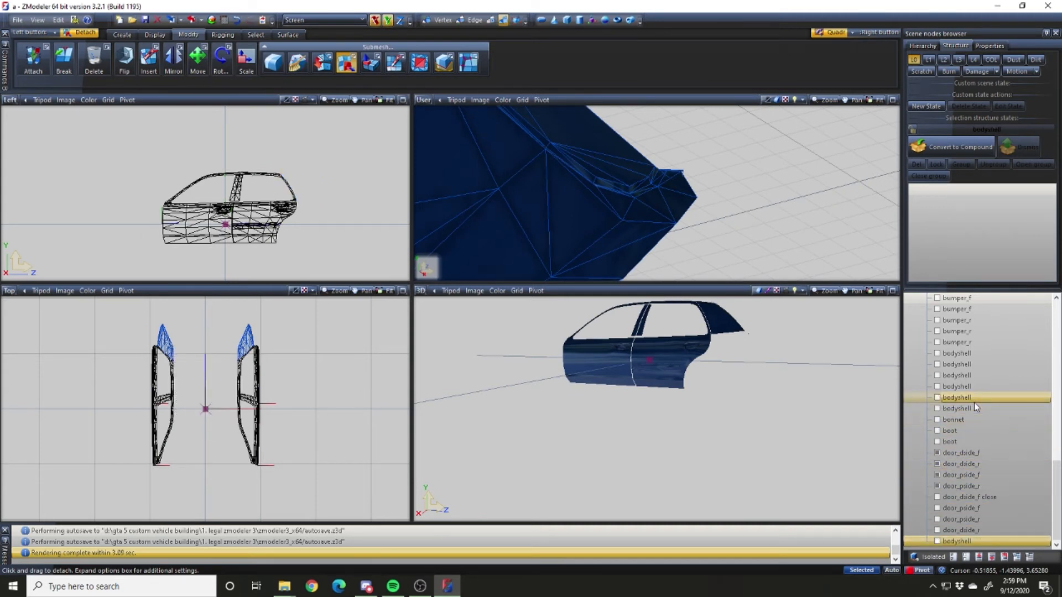
Show the four inner door frame meshes and hide the four outer door panels
key("Up")
key("space")
key("Up")
key("space")
key("Up")
key("space")
key("Up")
key("space")
key("Up")
key("space")
key("Up")
key("space")
key("Up")
key("space")
key("Up")
key("space")
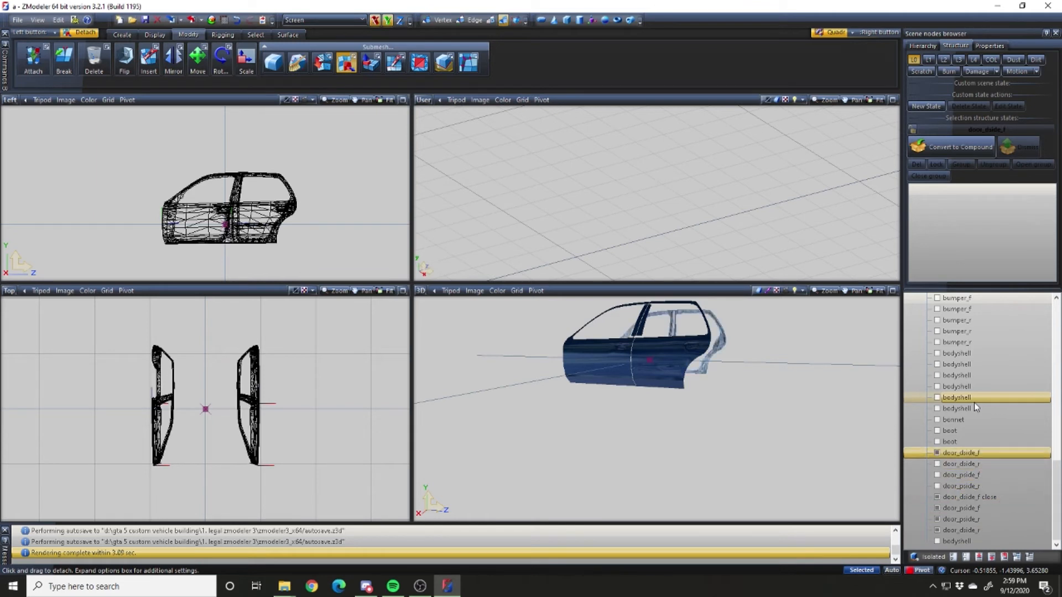
Copy the dark blue paint material and rename the copy vehicle_generic_doorshut [PAINT:2]
left_click(211, 20)
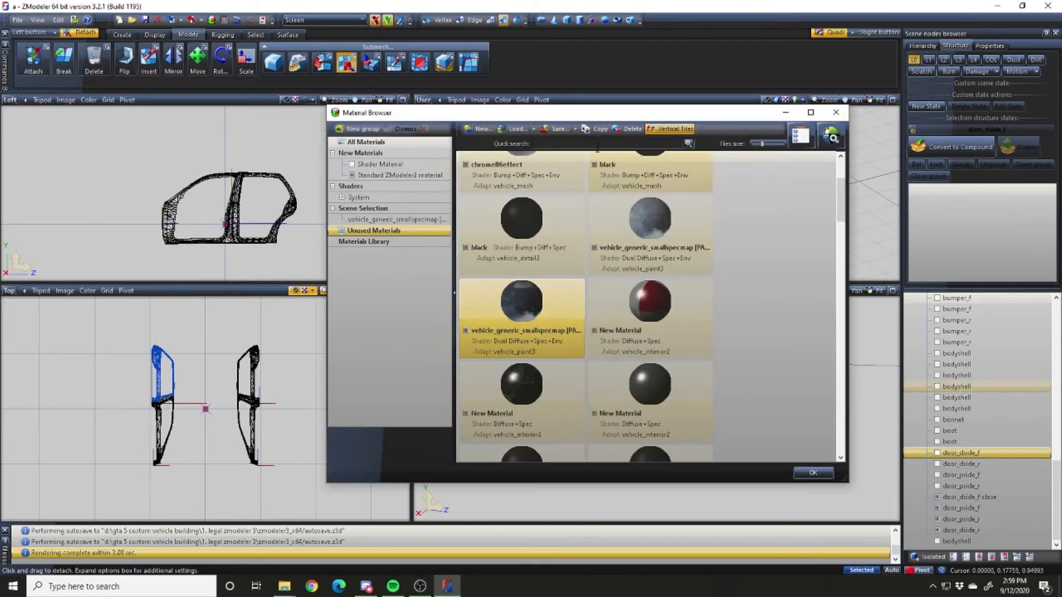
left_click(598, 129)
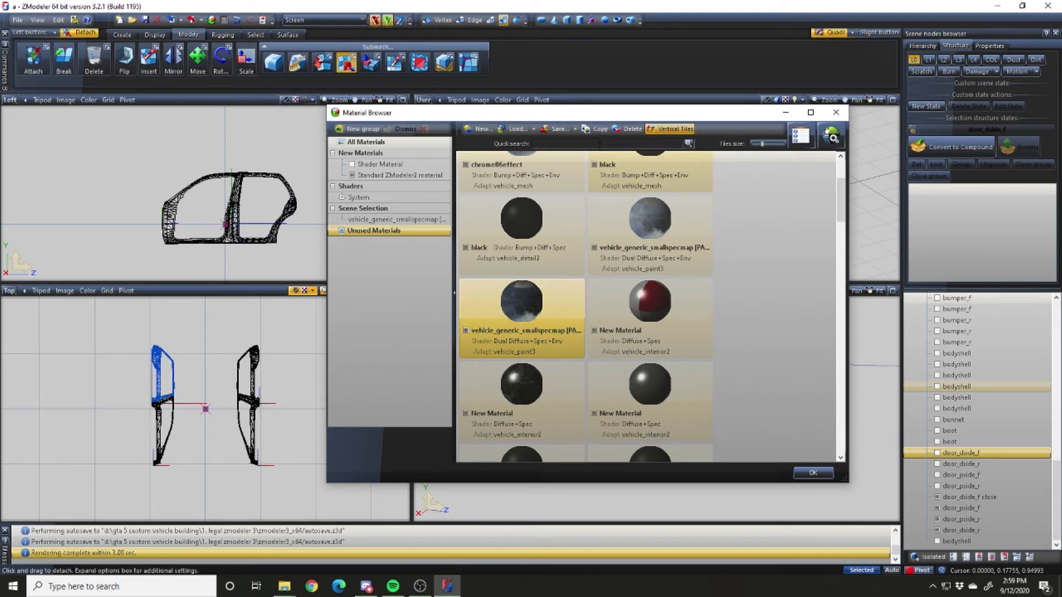
left_click(640, 334)
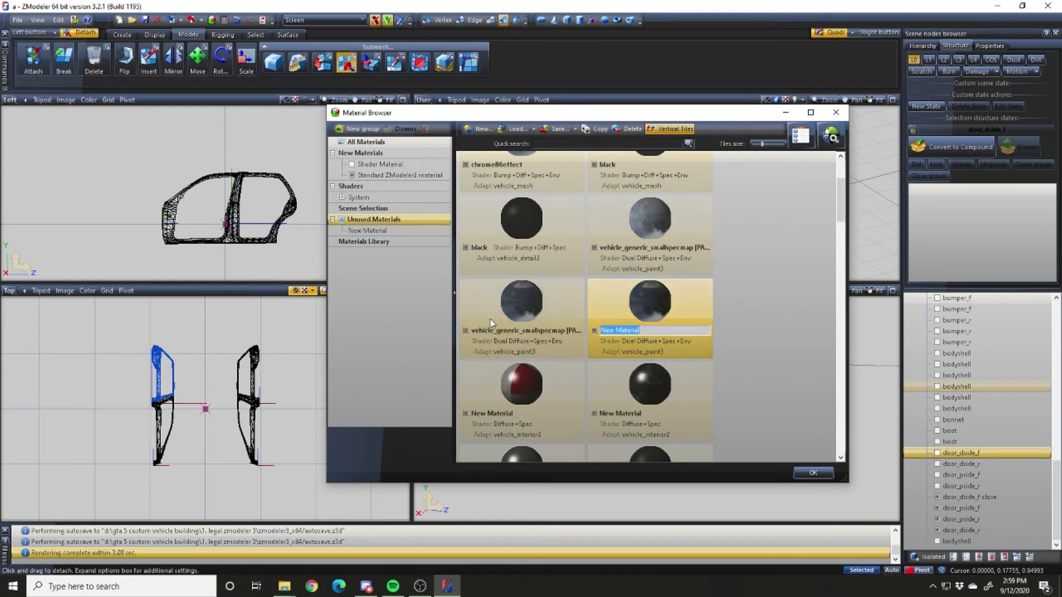
type("vehicle_generic_doorshut [PAINT:2")
key("Return")
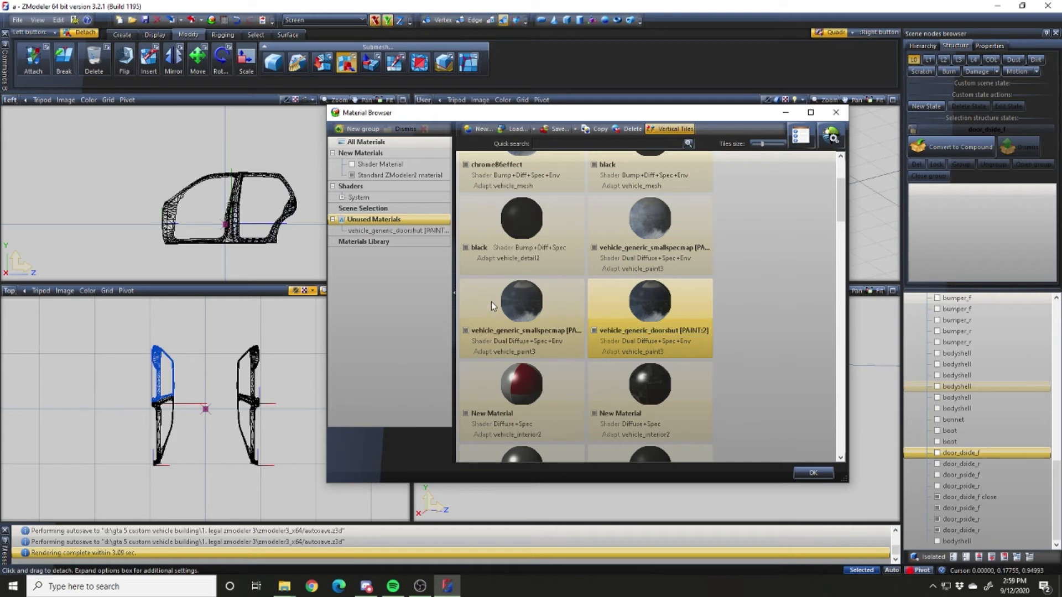
Select the inner door frames, assign the vehicle_generic_doorshut [PAINT:2] material to them, and clear the selection
right_click_drag(87, 146, 326, 259)
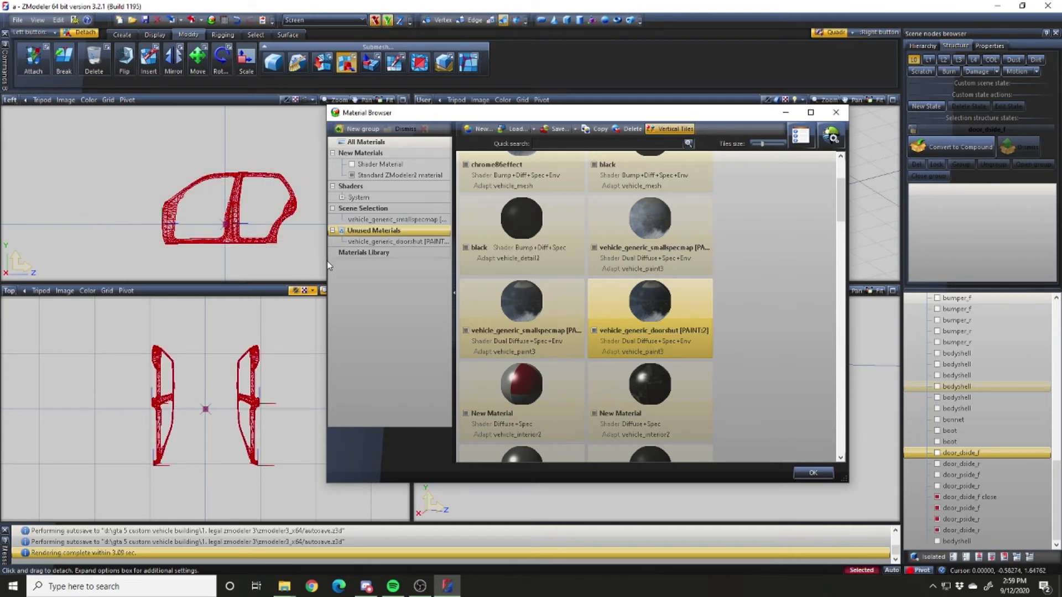
left_click_drag(632, 306, 407, 209)
left_click(836, 113)
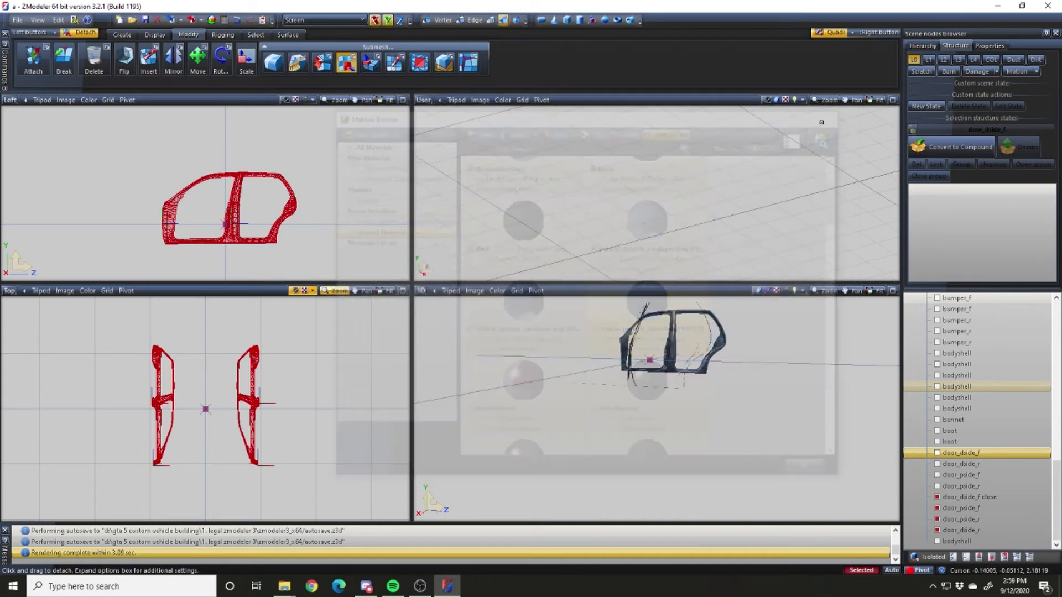
right_click_drag(121, 159, 331, 252)
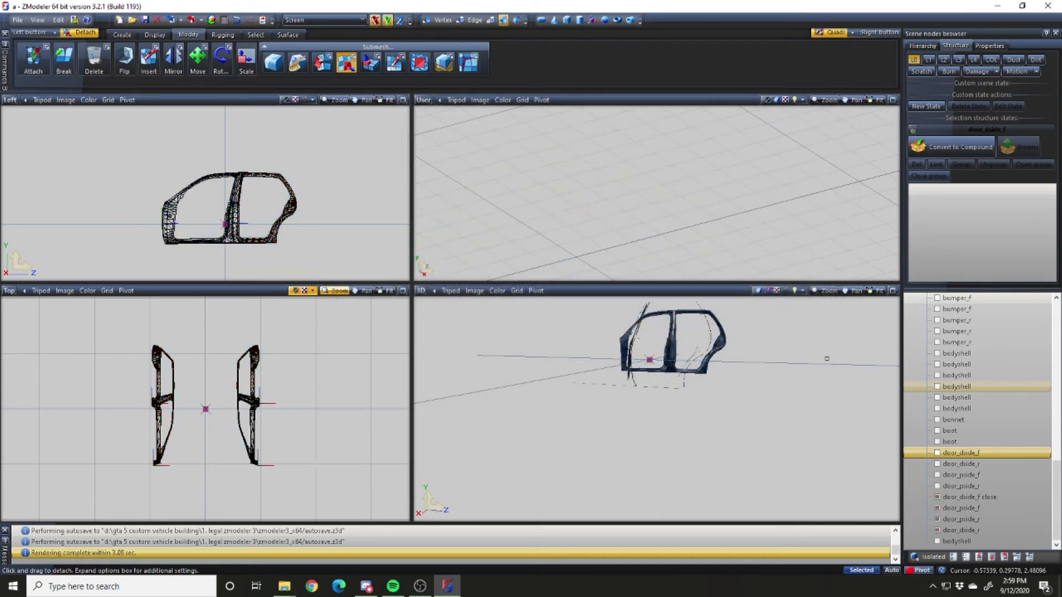
Show the four outer door panels with the inner door frames and check the paint on both from several angles
left_click(965, 486)
key("space")
key("Up")
key("space")
key("Up")
key("space")
key("Up")
key("space")
middle_click_drag(769, 390, 723, 388)
scroll(723, 389, "up", 4)
middle_click_drag(665, 368, 606, 365)
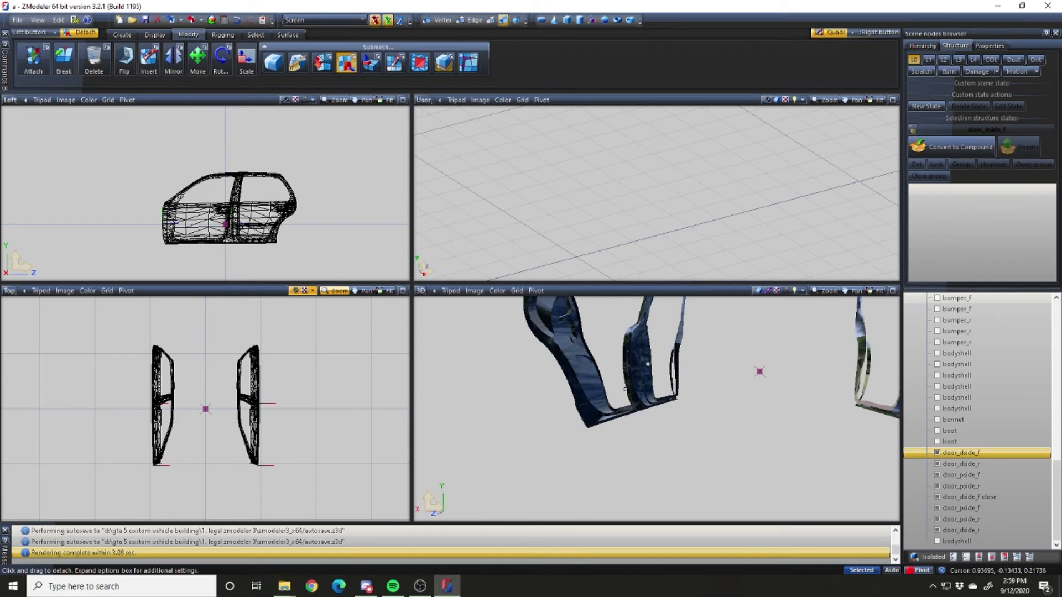
middle_click_drag(683, 421, 708, 414)
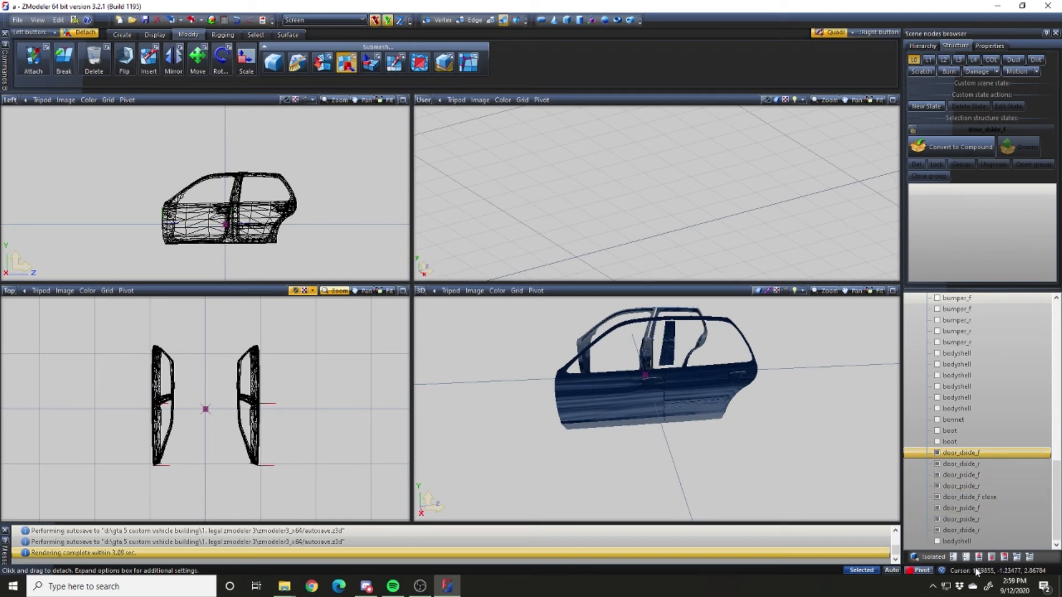
Show the whole car and examine its two-tone paint from the front and side
left_click(952, 556)
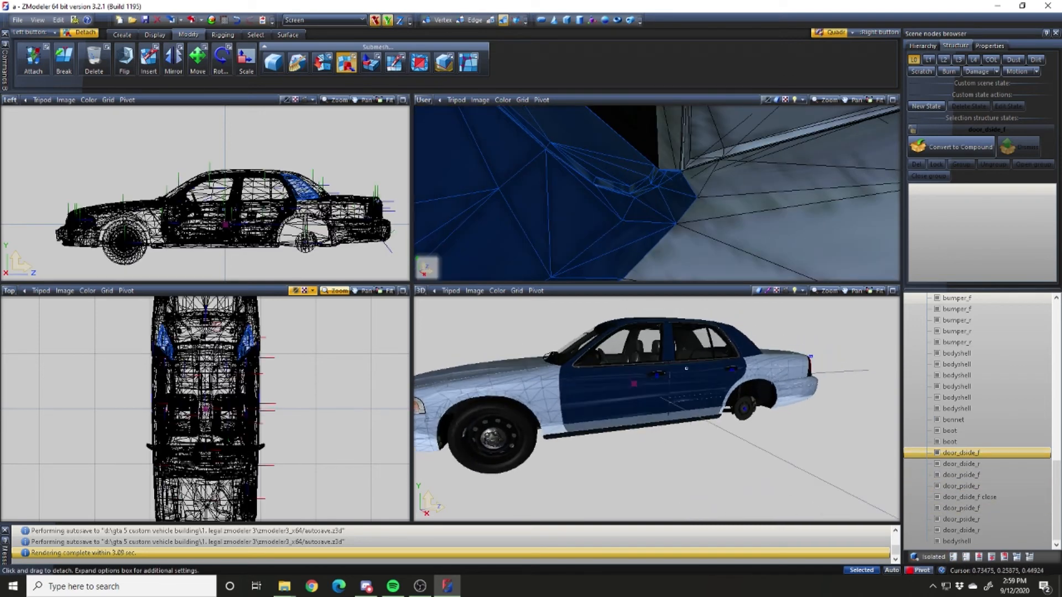
middle_click_drag(699, 400, 600, 370)
scroll(719, 379, "down", 4)
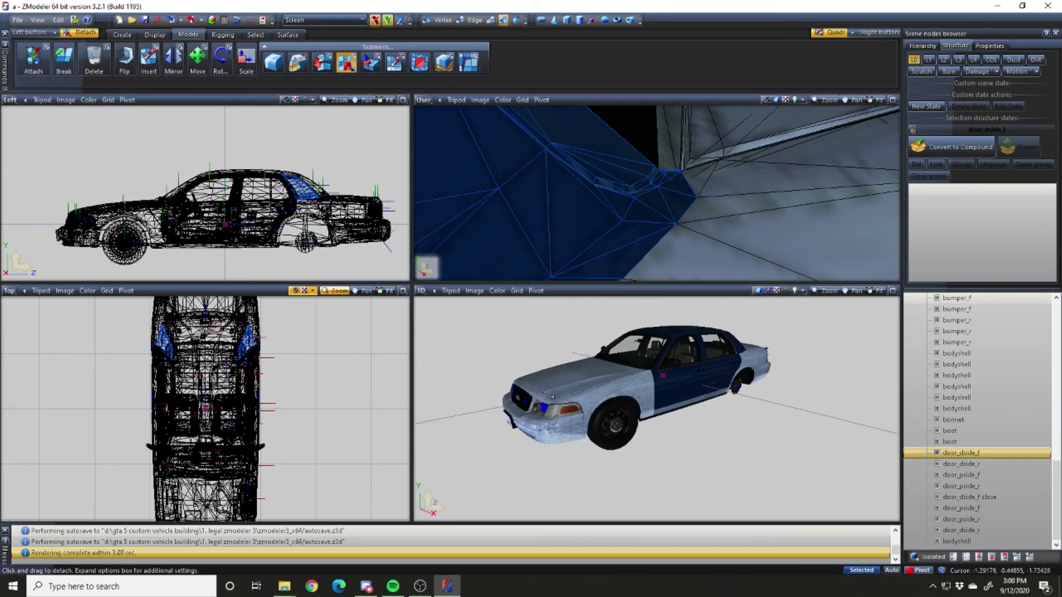
mouse_move(711, 410)
middle_mouse_down()
mouse_move(679, 416)
mouse_move(692, 412)
middle_mouse_up()
scroll(724, 414, "up", 3)
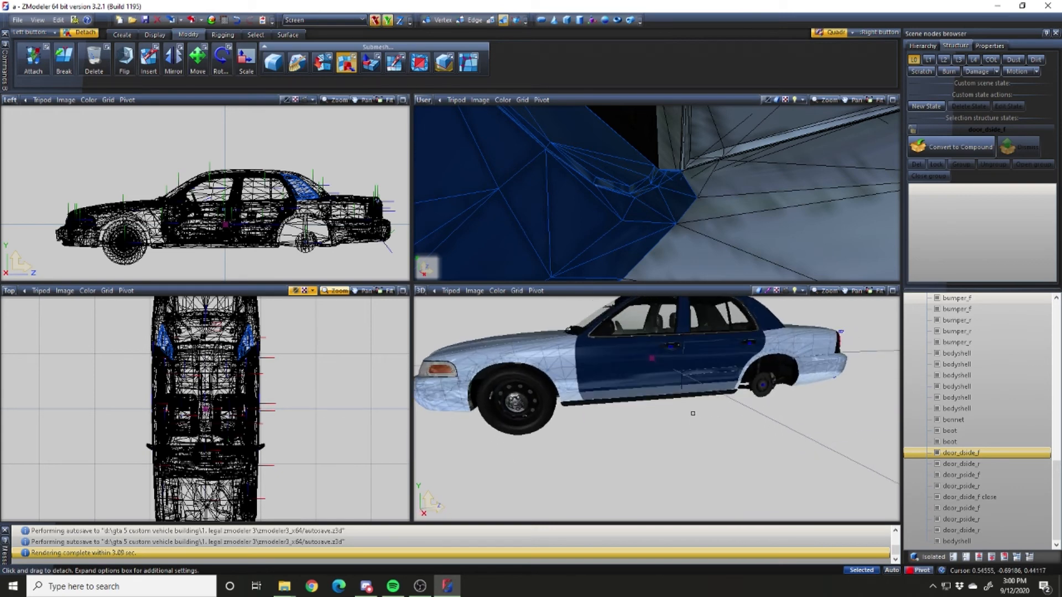
Hide every part of the car, and briefly show the wheel_lf node to check its mesh
left_click(966, 557)
left_click(960, 386)
scroll(961, 387, "up", 5)
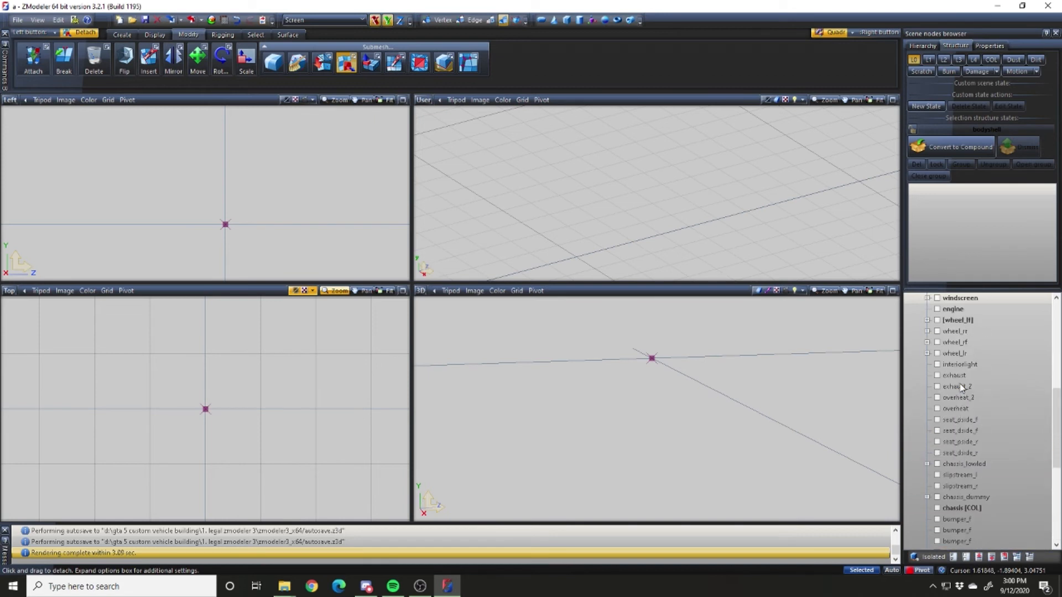
left_click(936, 453)
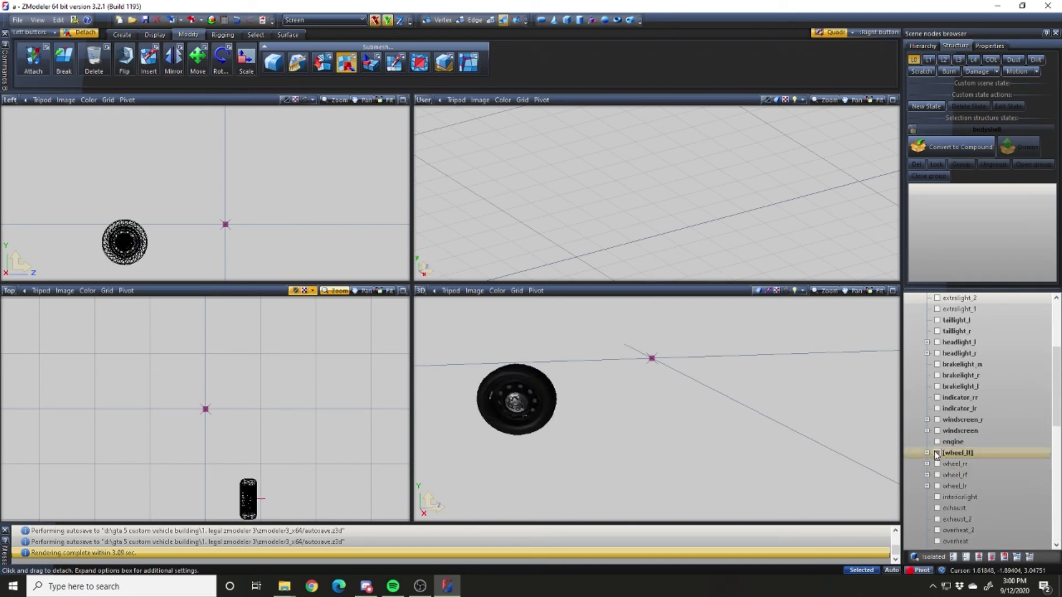
left_click(936, 453)
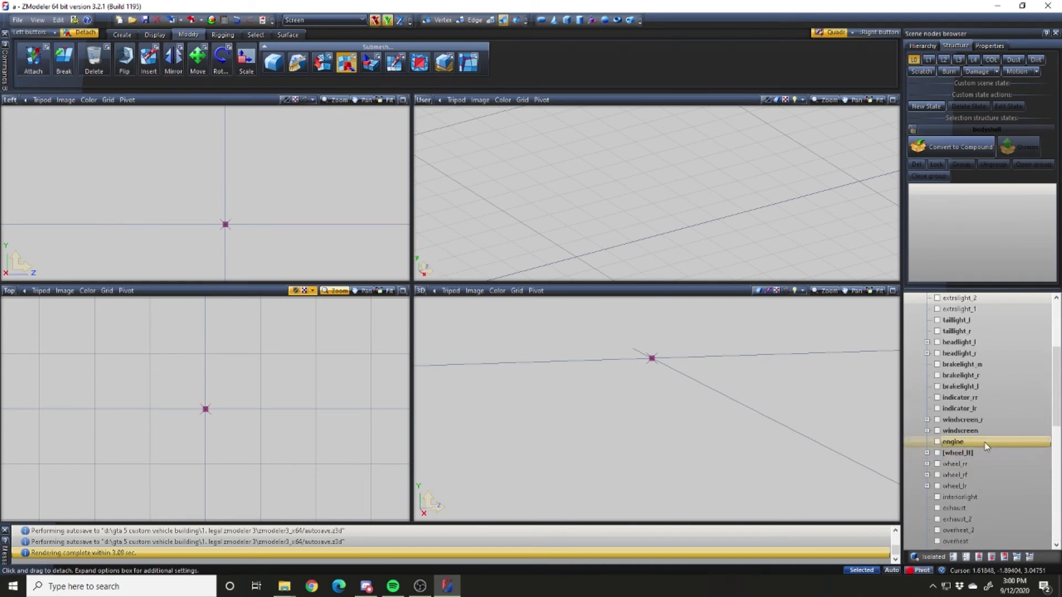
Show the bumpers, body shell pieces, bonnet, boot and doors, enlarge the User viewport to check them, and hide everything again
scroll(962, 448, "down", 7)
left_click(971, 453)
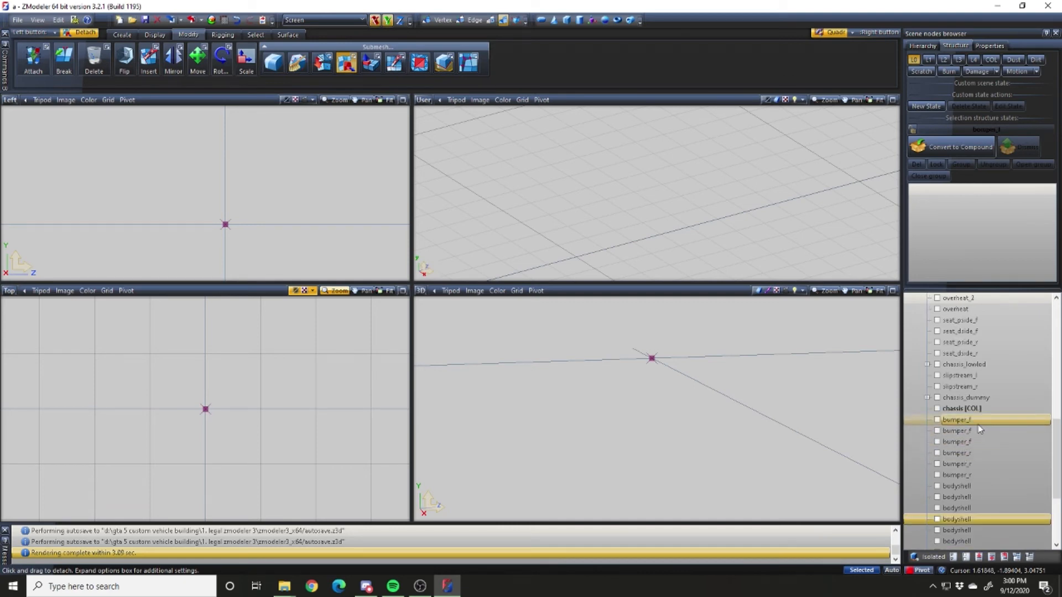
scroll(972, 470, "down", 4)
left_click(976, 543, "shift")
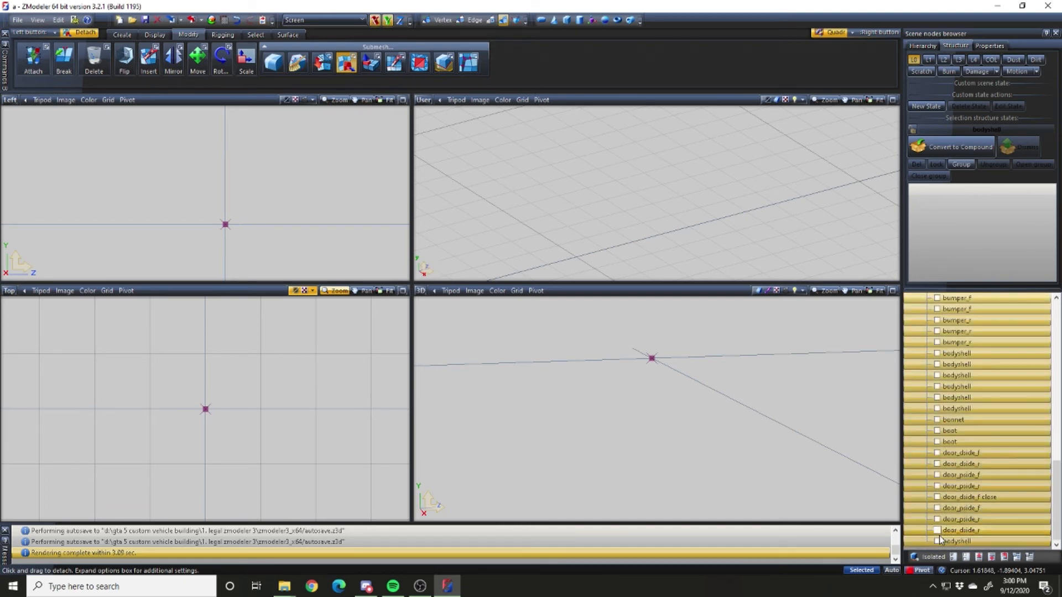
left_click(938, 542)
middle_click_drag(778, 429, 794, 429)
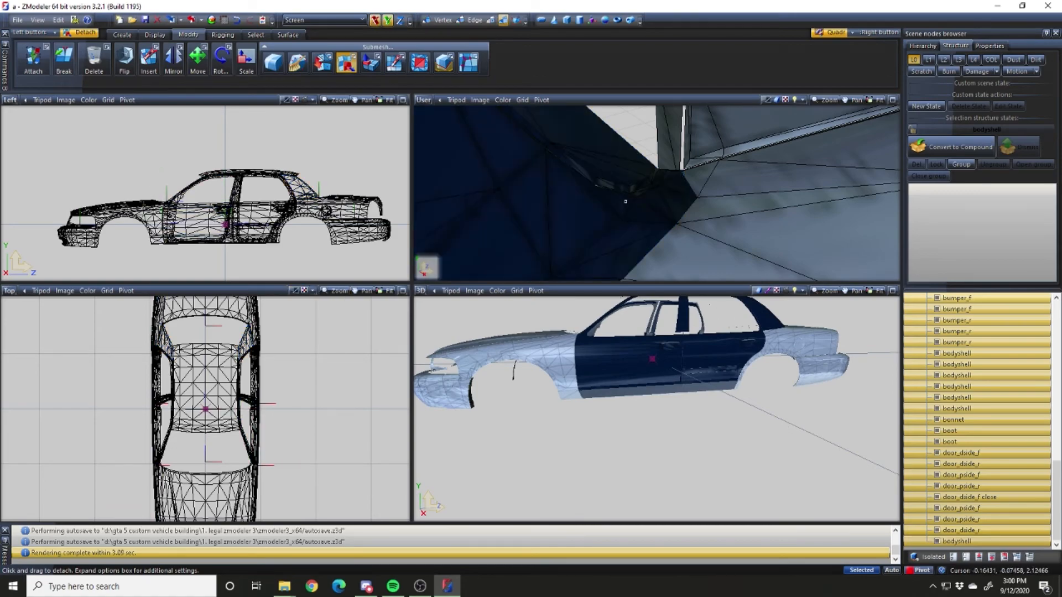
left_click(892, 100)
scroll(606, 215, "down", 6)
middle_click_drag(581, 283, 609, 238)
left_click(966, 557)
Show only the three separate bumper_f pieces in the node list and bring them into view
scroll(969, 334, "up", 3)
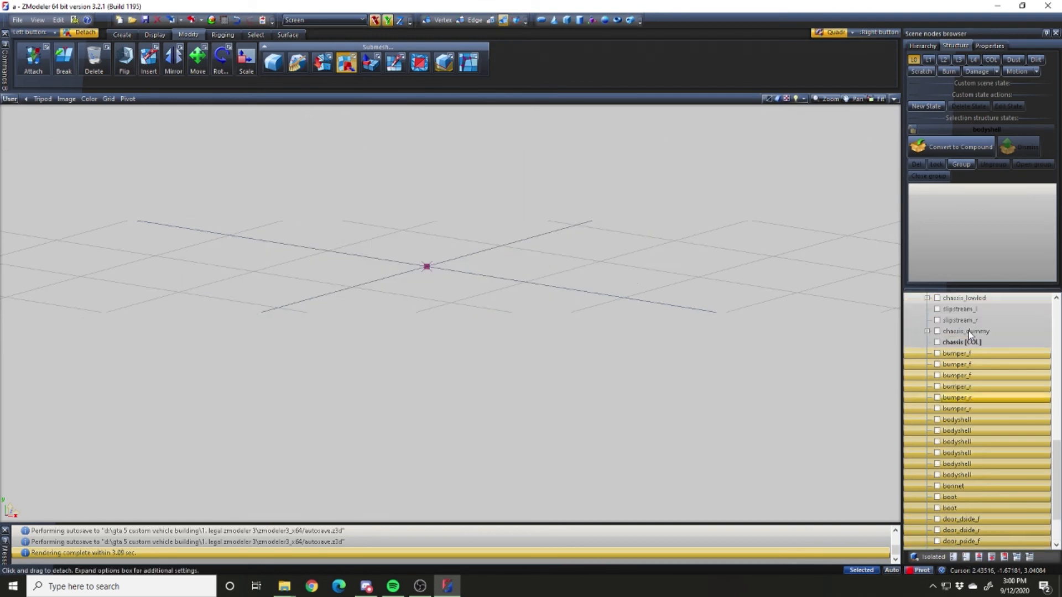
left_click(976, 343)
key("Up")
key("Up")
key("space")
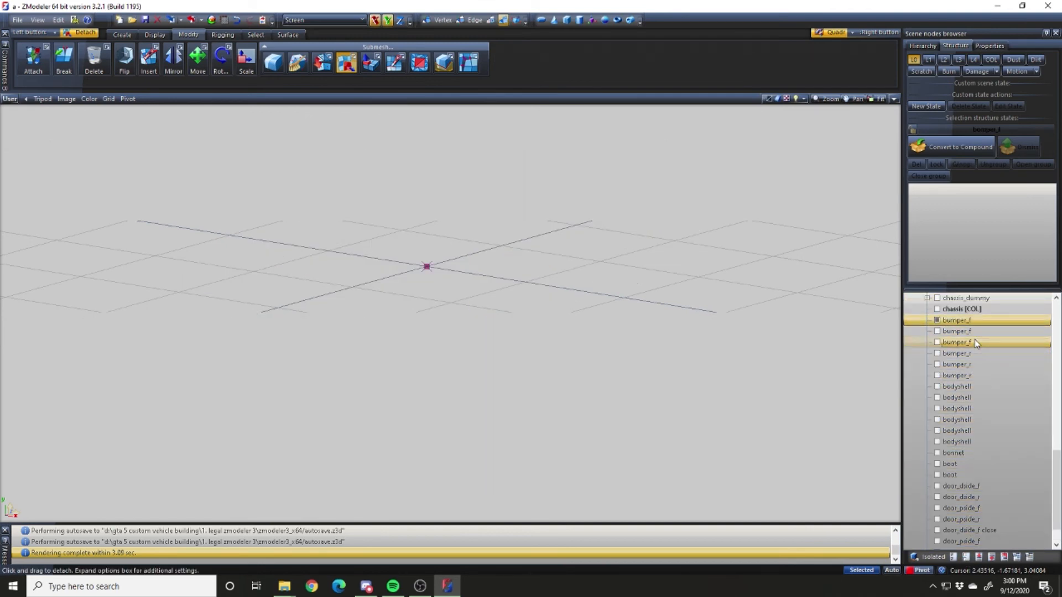
key("Down")
key("space")
key("Down")
key("space")
middle_click_drag(333, 316, 171, 331, "alt")
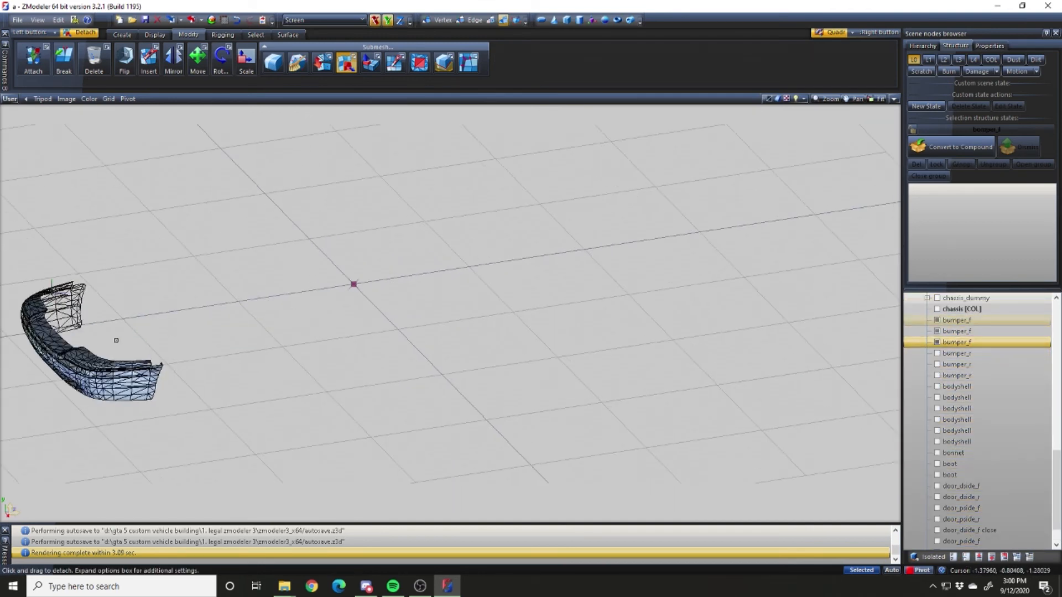
Attach the three front bumper pieces to each other so they form a single bumper_f object
left_click(33, 60)
scroll(277, 253, "down", 1)
middle_click_drag(225, 254, 286, 260)
scroll(177, 302, "up", 3)
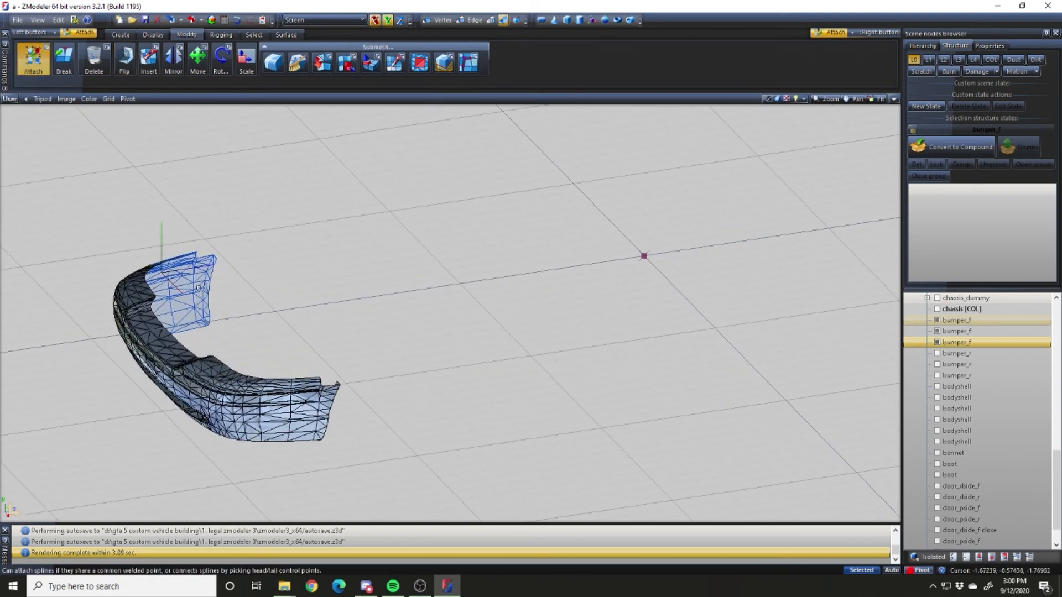
left_click(312, 405)
left_click(228, 403)
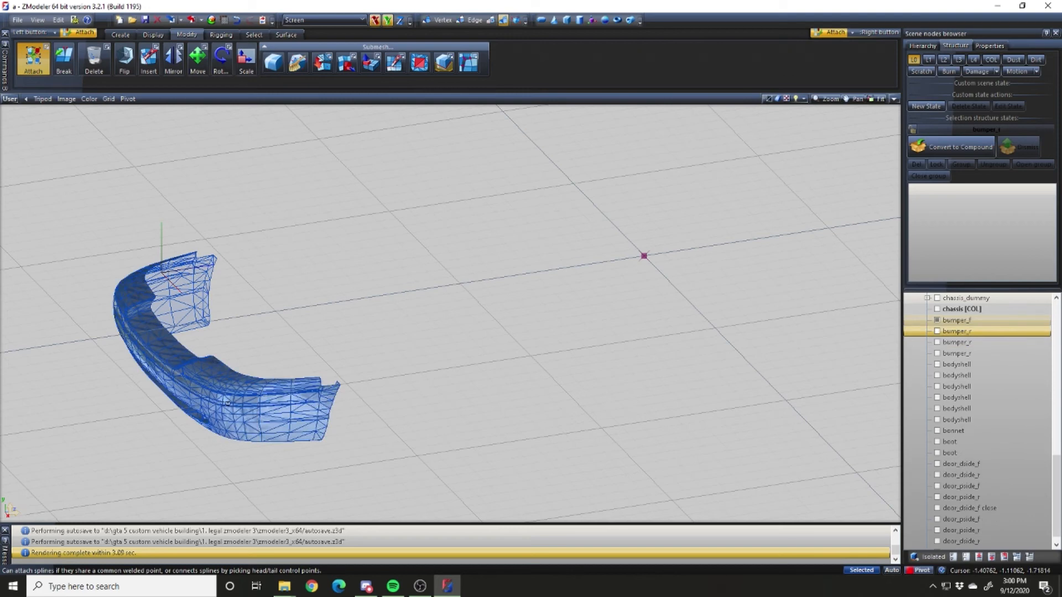
Hide the front bumper, show the three bumper_r pieces, and attach them into a single rear bumper
left_click(937, 331)
left_click(937, 342)
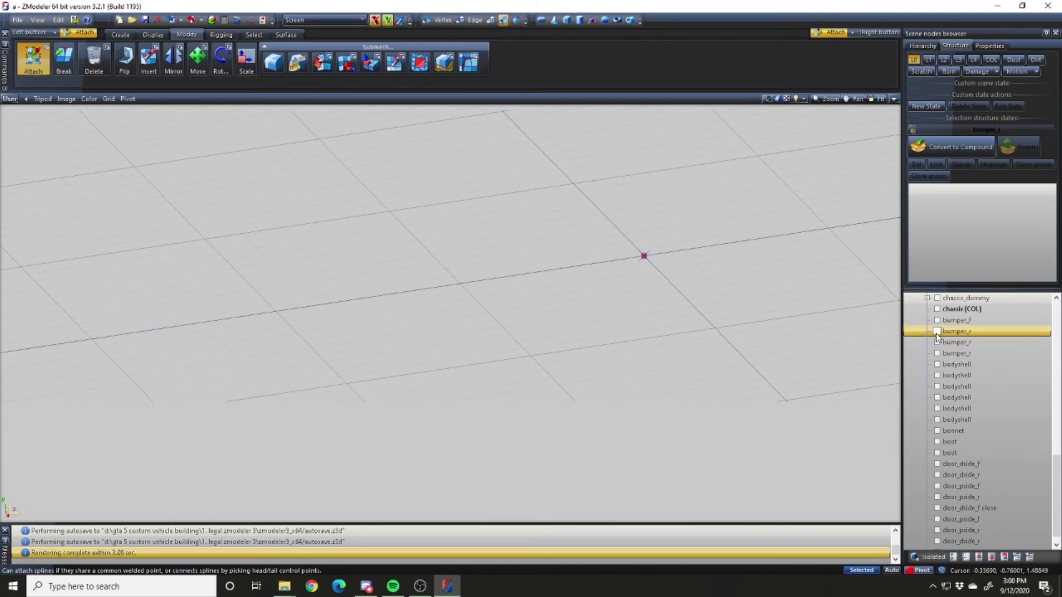
scroll(375, 423, "down", 5)
scroll(655, 325, "up", 2)
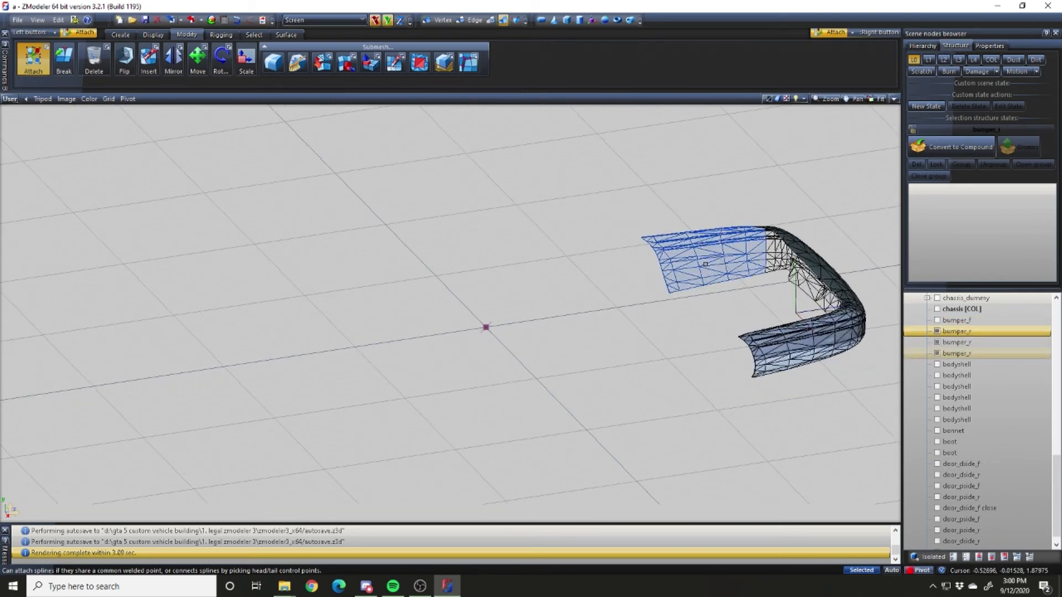
left_click(775, 346)
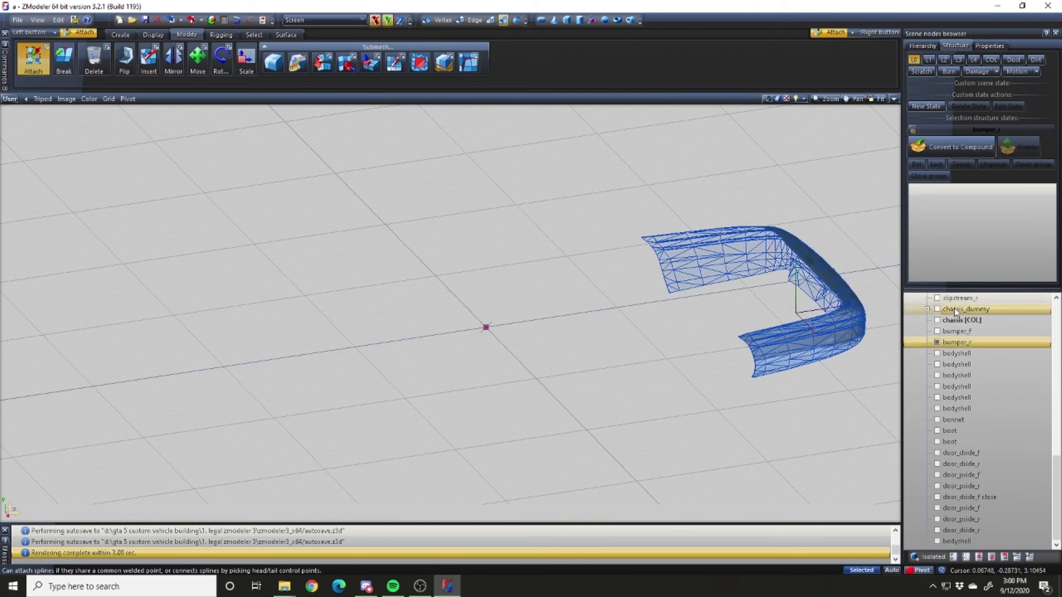
Hide the rear bumper and show the six separate bodyshell pieces below it in the node list
left_click(937, 342)
left_click(987, 352)
left_click(973, 409, "shift")
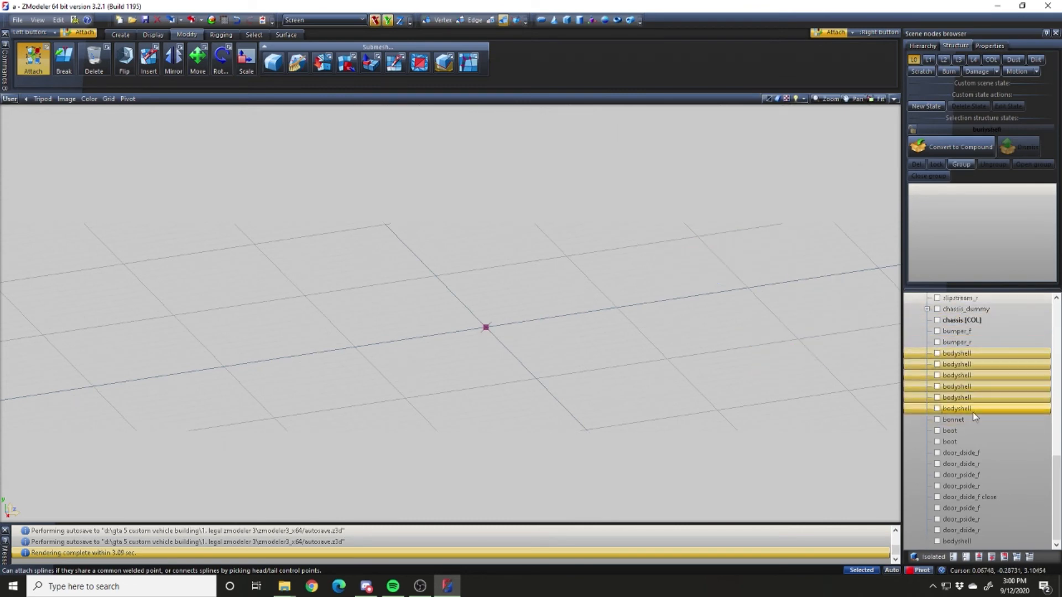
left_click(935, 408)
Attach the front fenders, rear quarter panels, front panel and roof to each other as one bodyshell object
left_click(803, 396)
left_click(743, 285)
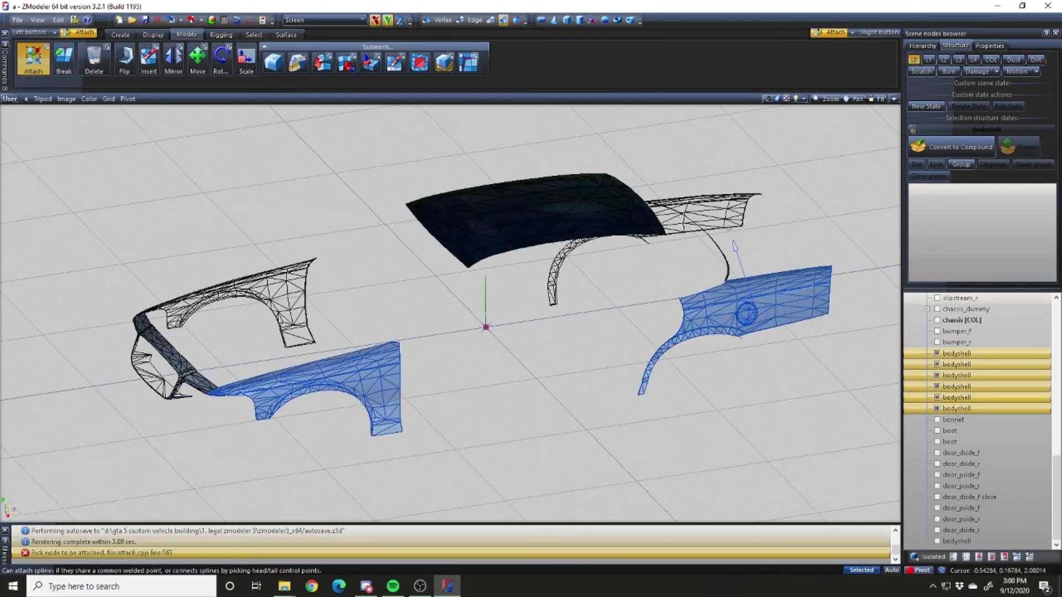
left_click(715, 211)
left_click(728, 272)
left_click(200, 381)
left_click(172, 392)
left_click(474, 247)
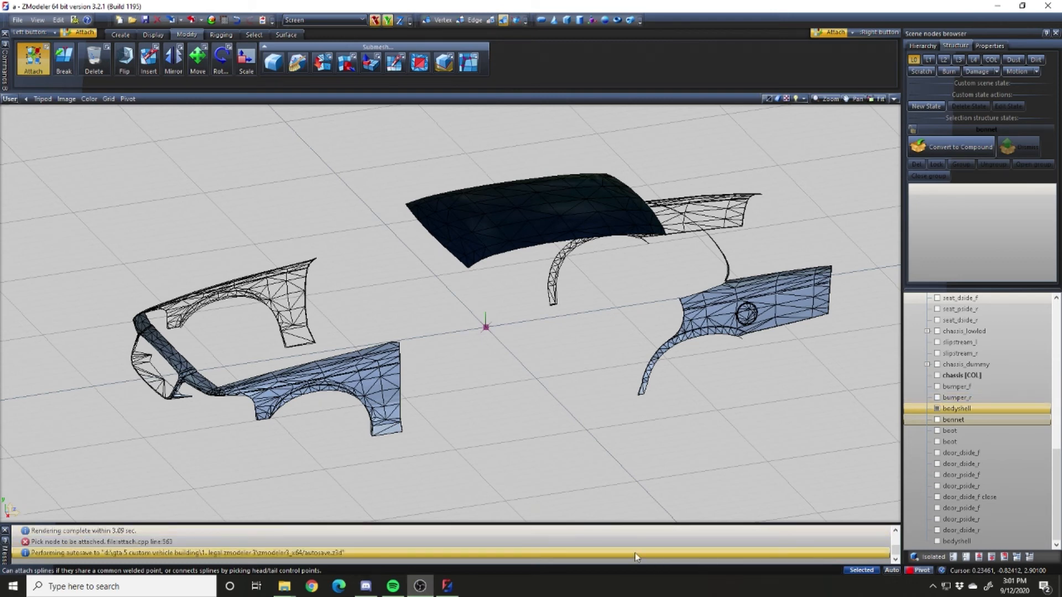
left_click(818, 458)
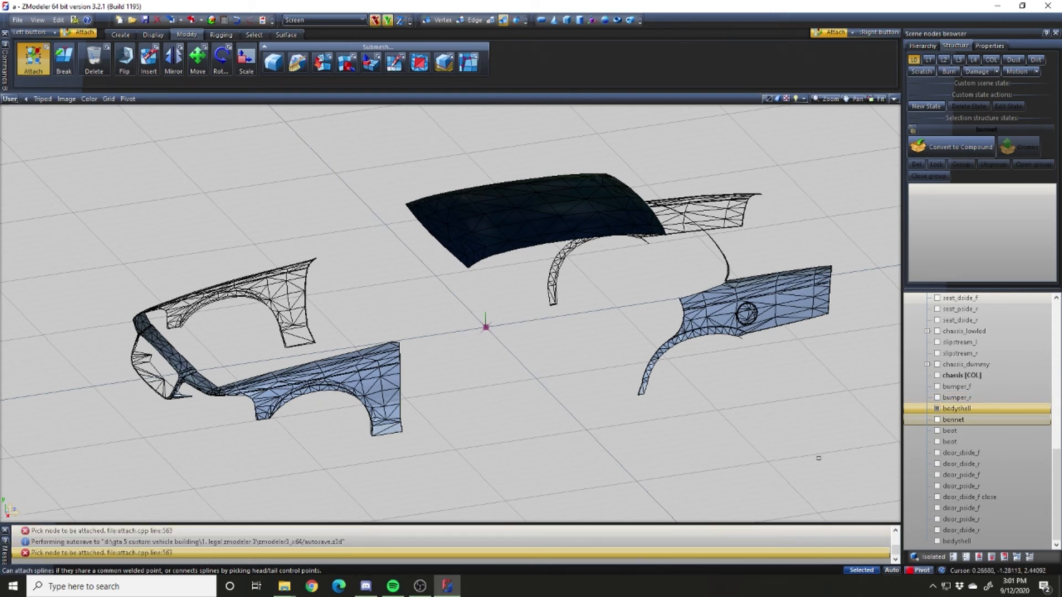
Hide the bodyshell, check the single-piece bonnet, and attach the two boot pieces into one object, hiding each part when done
left_click(936, 408)
left_click(937, 419)
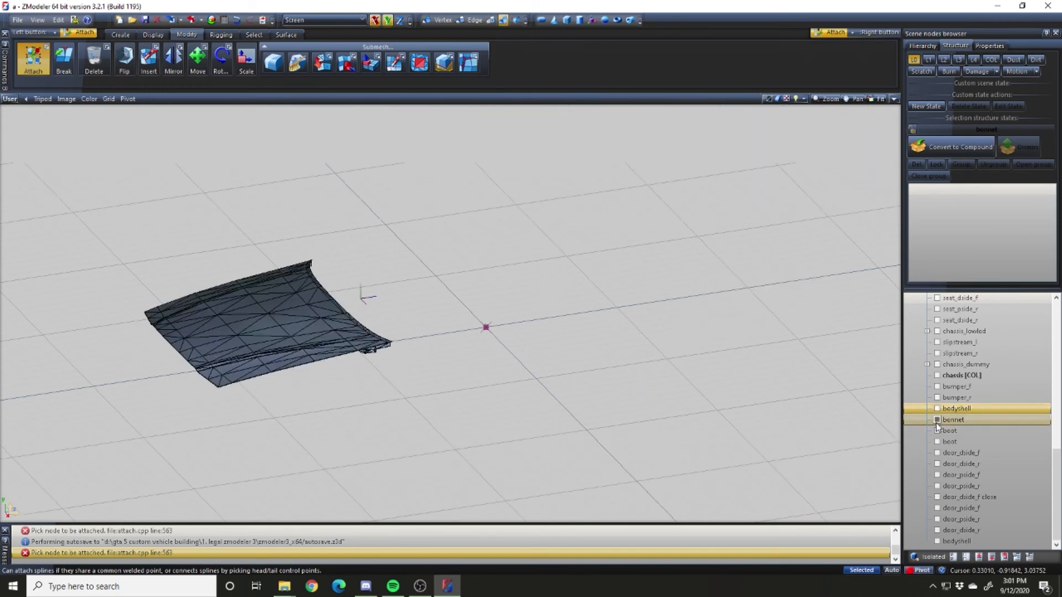
left_click(937, 420)
left_click(936, 431)
left_click(936, 441)
middle_click_drag(805, 344, 548, 354)
left_click(470, 310)
left_click(427, 279)
middle_click_drag(387, 310, 459, 395)
left_click(936, 442)
Show the merged bodyshell with the remaining bodyshell piece containing the rear pillars, and attach the two
left_click(970, 451)
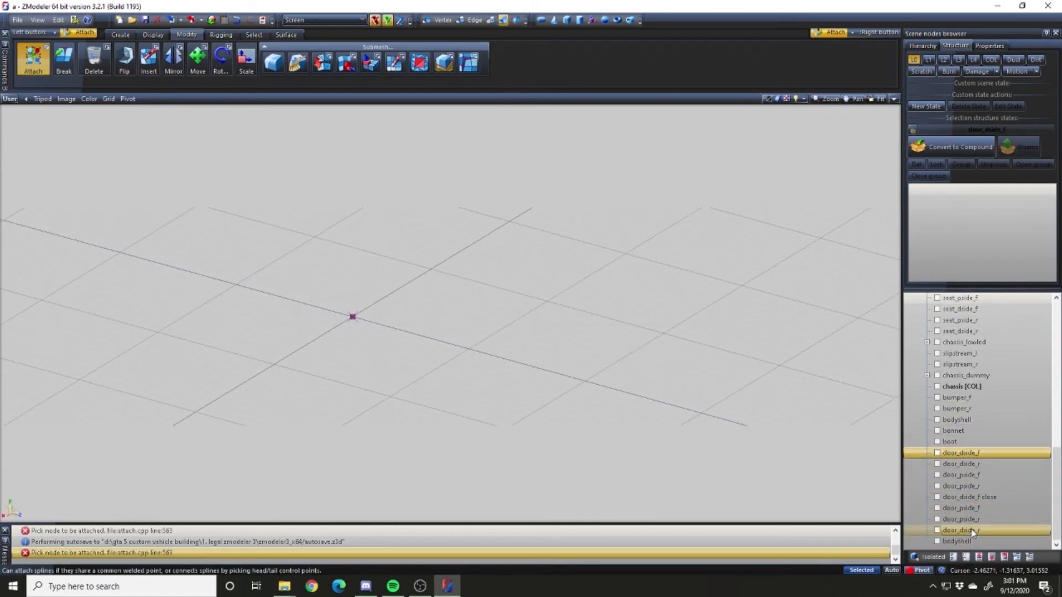
left_click(959, 540)
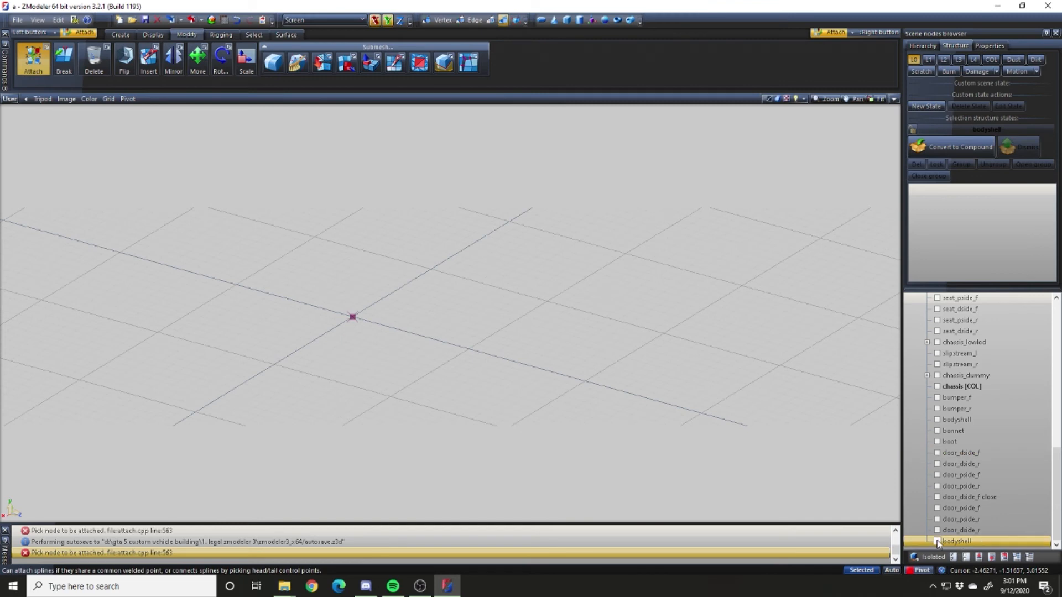
left_click(936, 419)
left_click(429, 302)
left_click(434, 271)
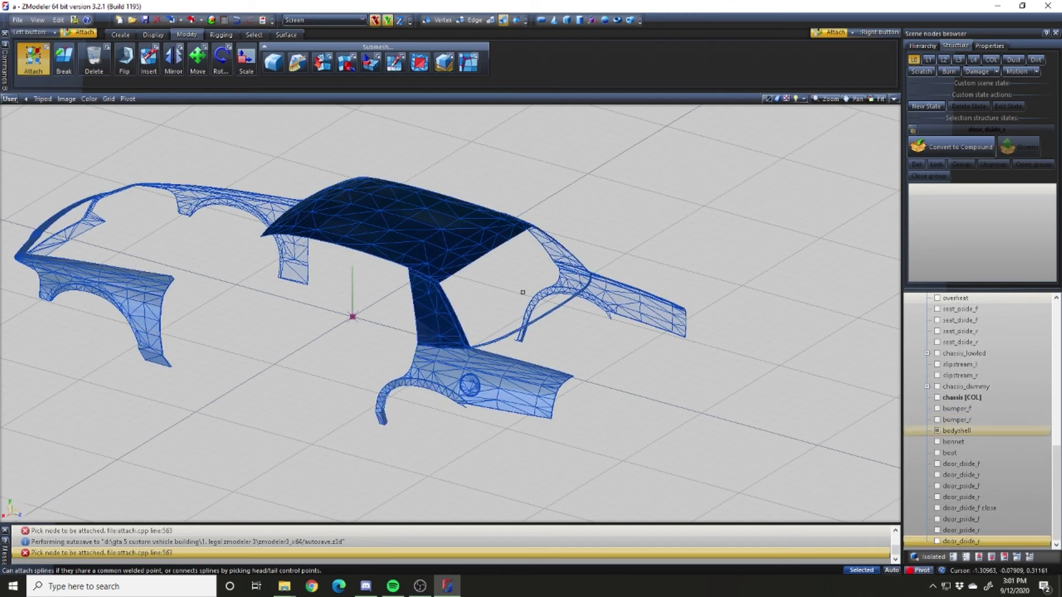
Hide the bodyshell and show all eight door pieces, the outer panels and the inner frames
left_click(937, 430)
left_click(981, 464)
left_click(978, 543, "shift")
left_click(937, 540)
middle_click_drag(780, 464, 642, 379)
scroll(542, 300, "up", 2)
scroll(542, 300, "up", 2)
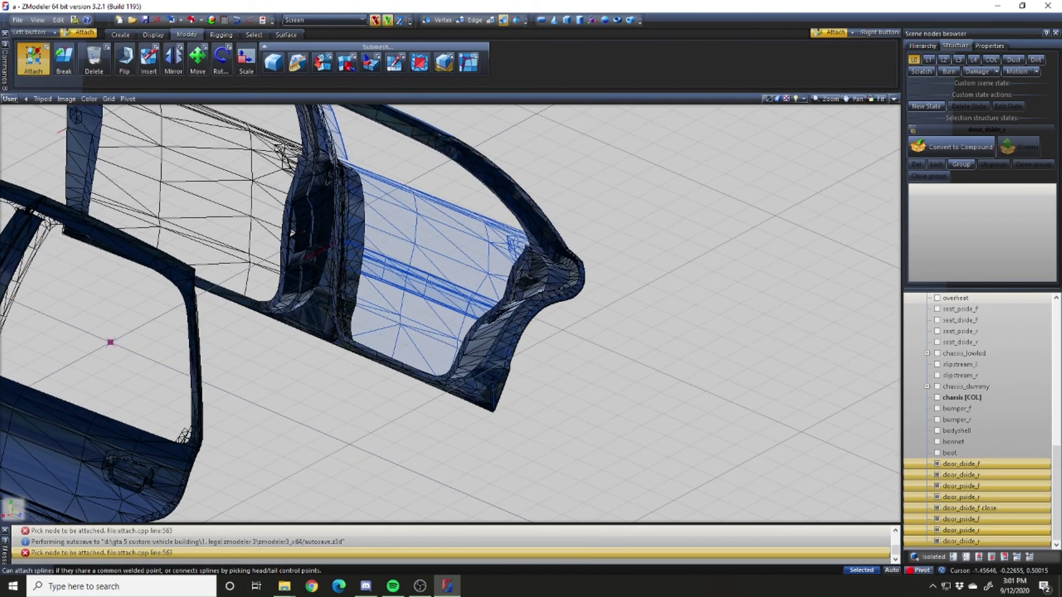
Attach each inner door frame to its matching outer door panel, leaving one object for each of the four doors
scroll(418, 376, "down", 1)
scroll(418, 377, "down", 2)
mouse_move(423, 378)
middle_mouse_down()
mouse_move(389, 365)
mouse_move(415, 379)
middle_mouse_up()
scroll(336, 339, "down", 2)
scroll(252, 255, "up", 4)
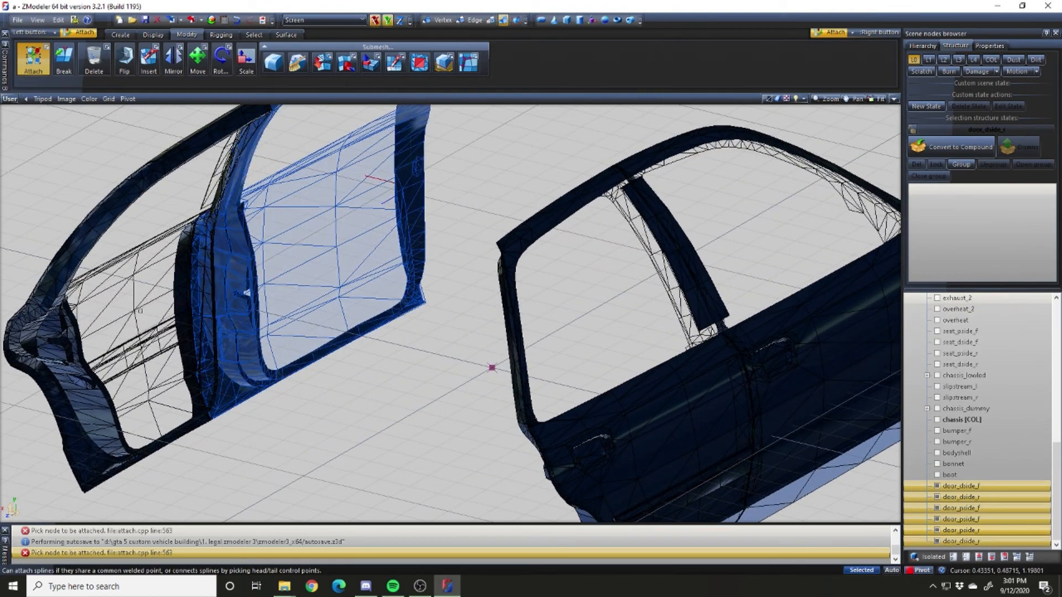
left_click(246, 291)
left_click(78, 362)
scroll(221, 411, "down", 4)
middle_click_drag(329, 410, 443, 435)
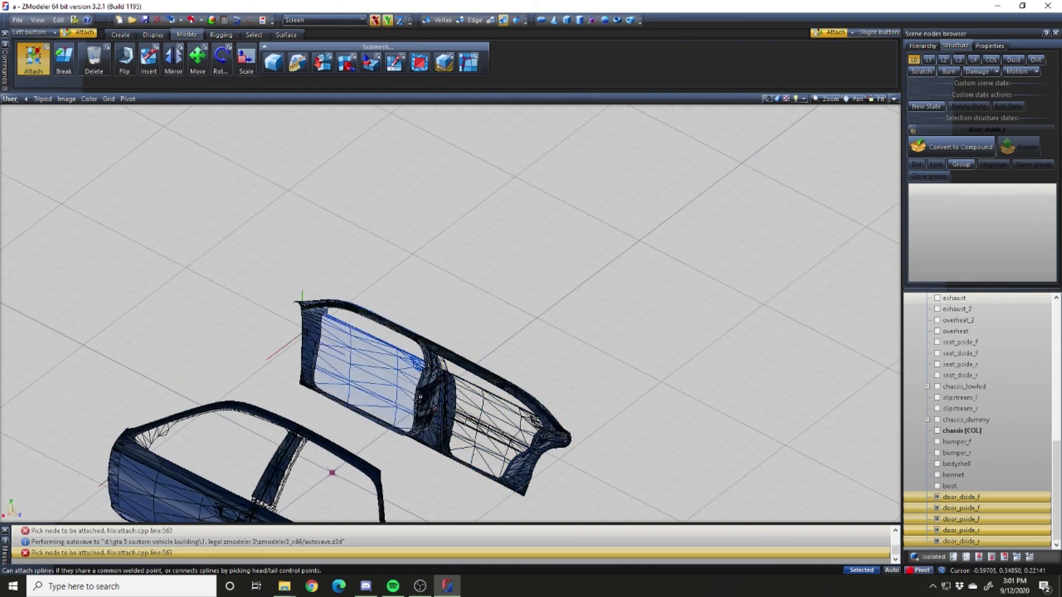
scroll(418, 397, "up", 3)
left_click(420, 396)
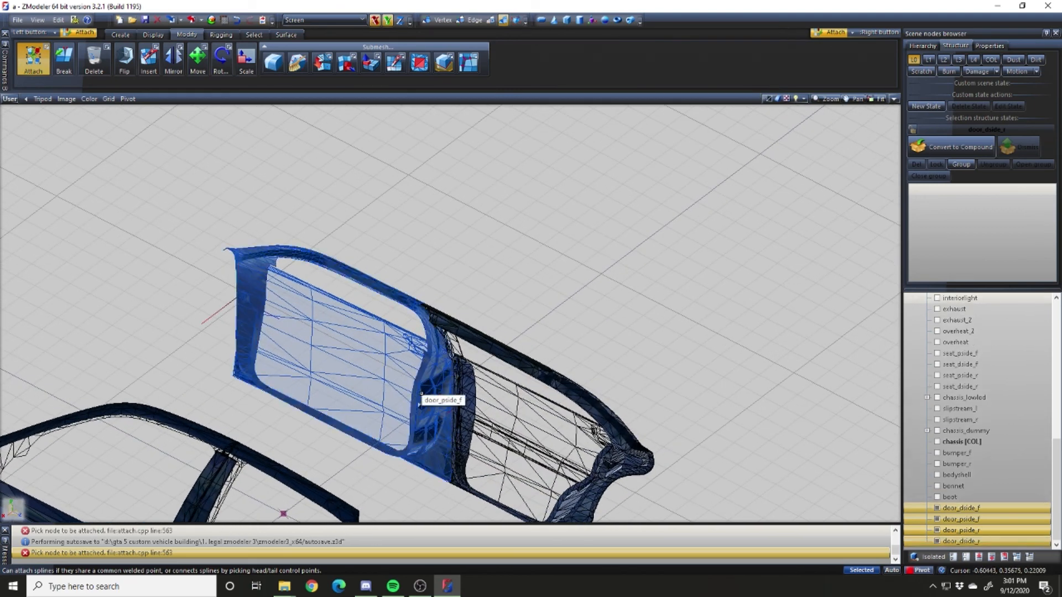
Show the merged bumpers, bodyshell, bonnet and boot together with the doors
left_click(954, 497)
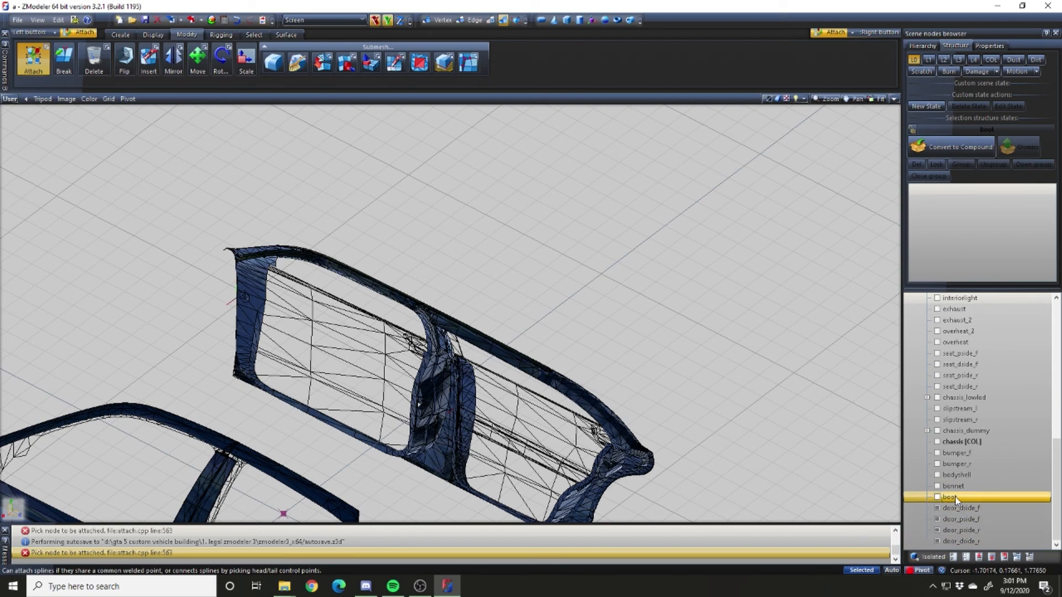
left_click(957, 453, "shift")
left_click(937, 453)
Attach the new front bumper to the template's bumper_f node under chassis, and hide that node
scroll(965, 459, "up", 10)
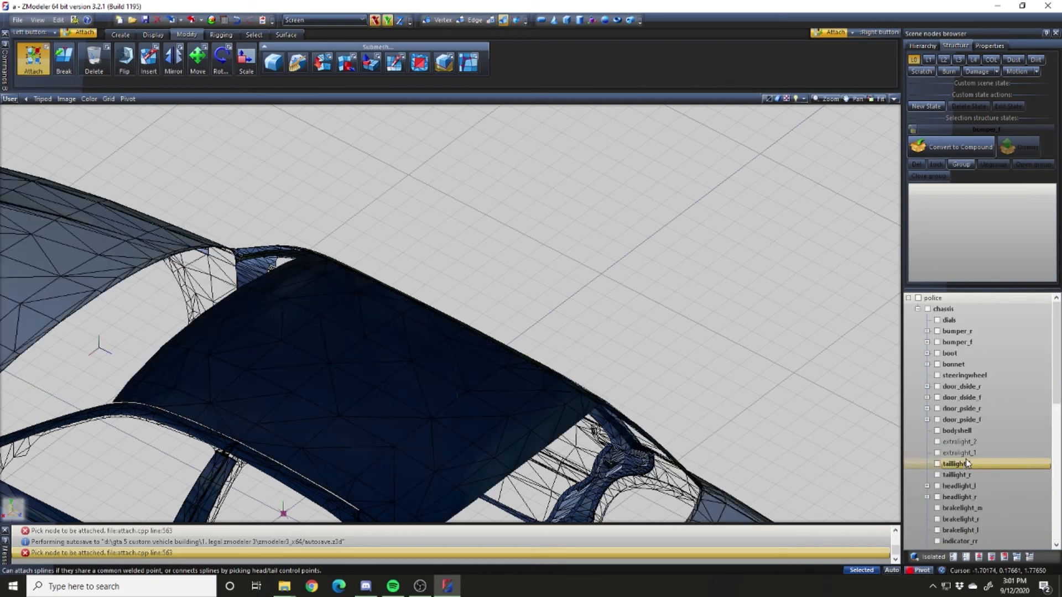
scroll(553, 349, "down", 5)
scroll(373, 446, "up", 6)
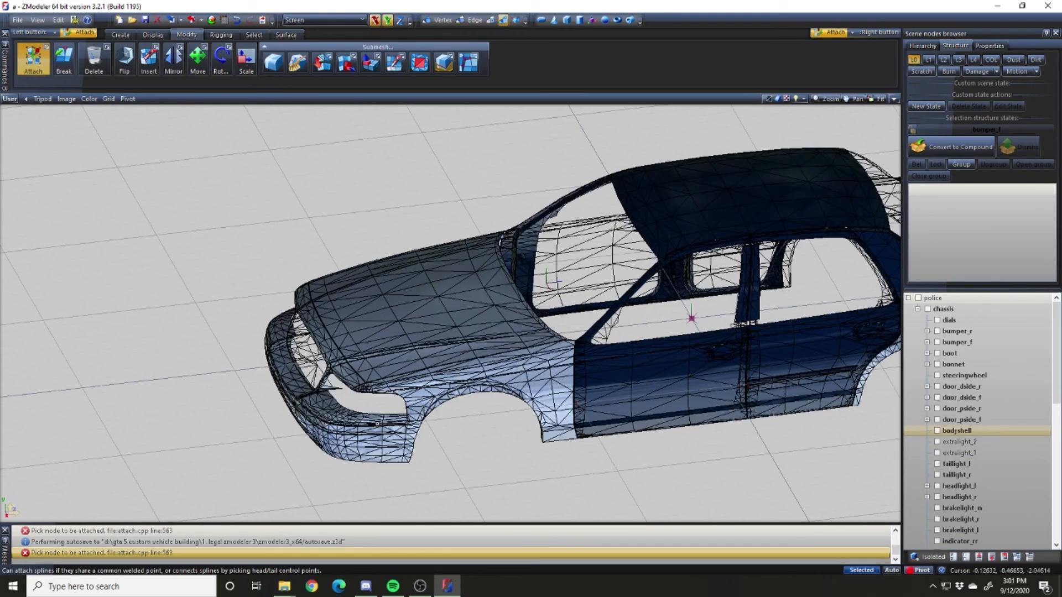
left_click(373, 447)
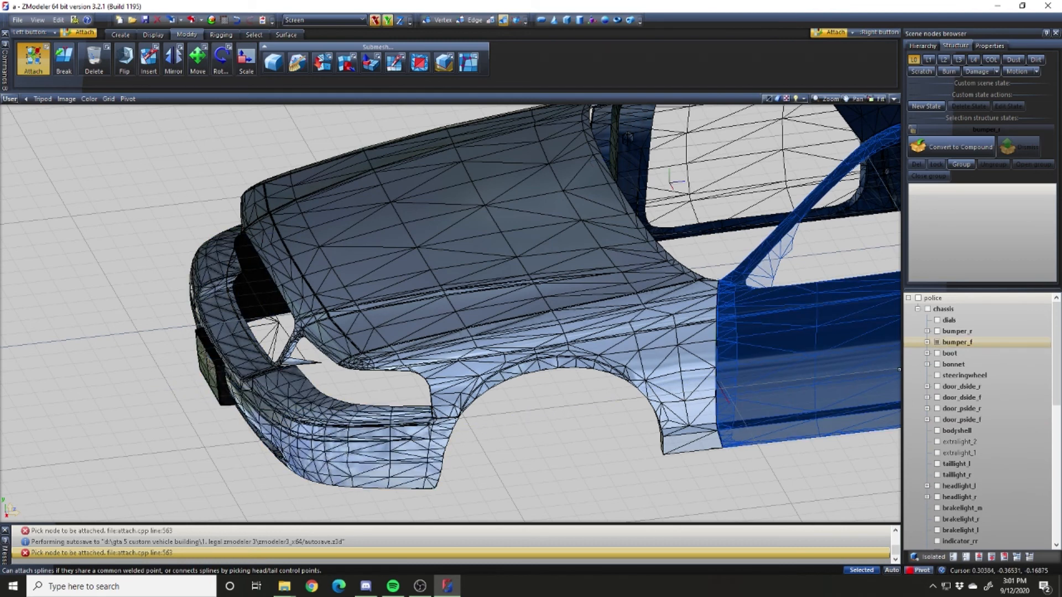
left_click(937, 342)
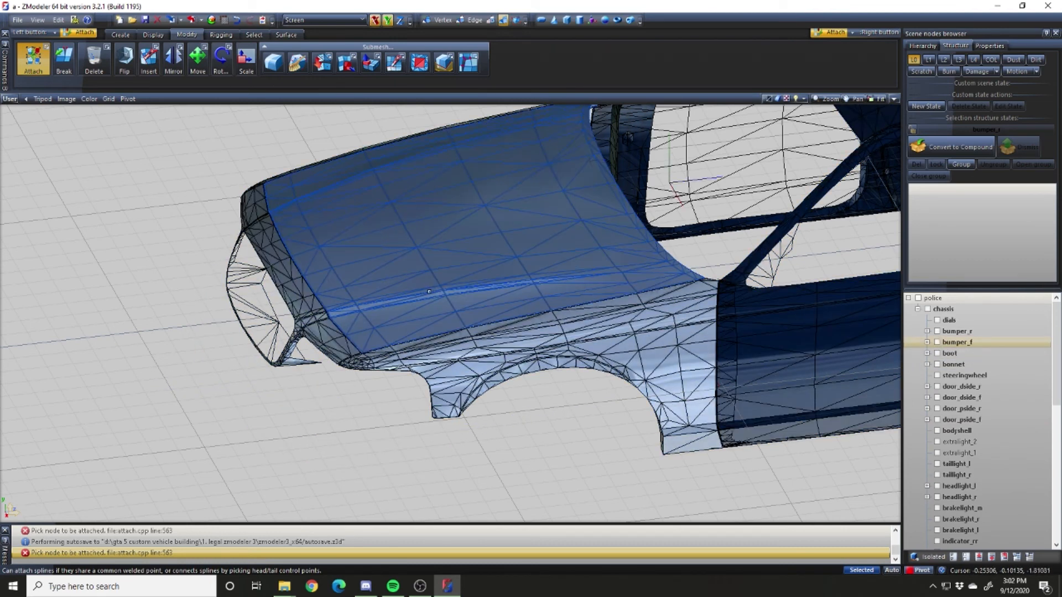
Attach the new bonnet and bodyshell to the template's matching bonnet and bodyshell nodes, and hide both nodes
left_click(937, 364)
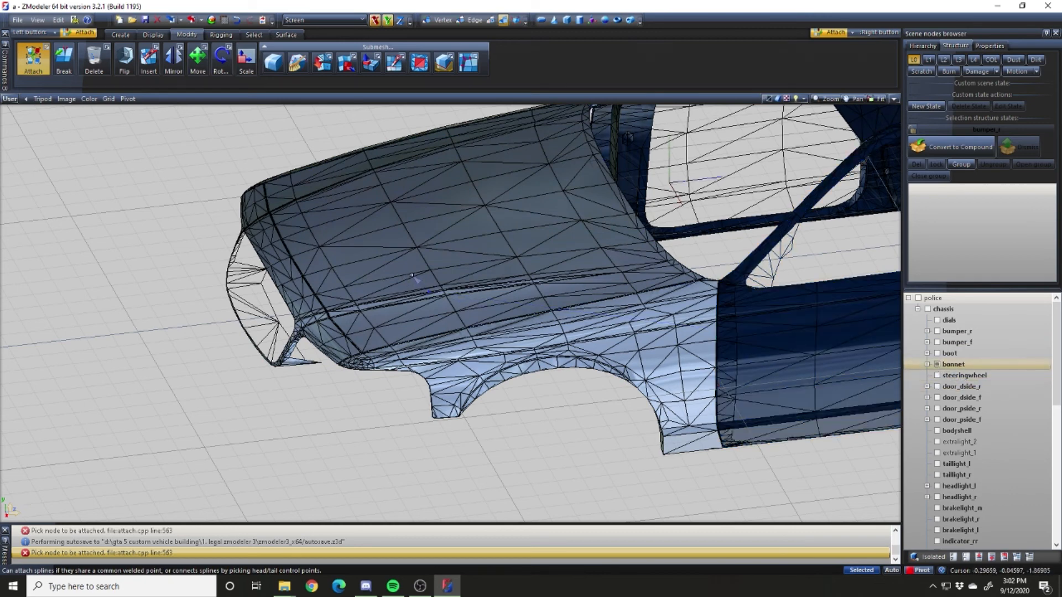
left_click(937, 365)
middle_click_drag(337, 433, 432, 427)
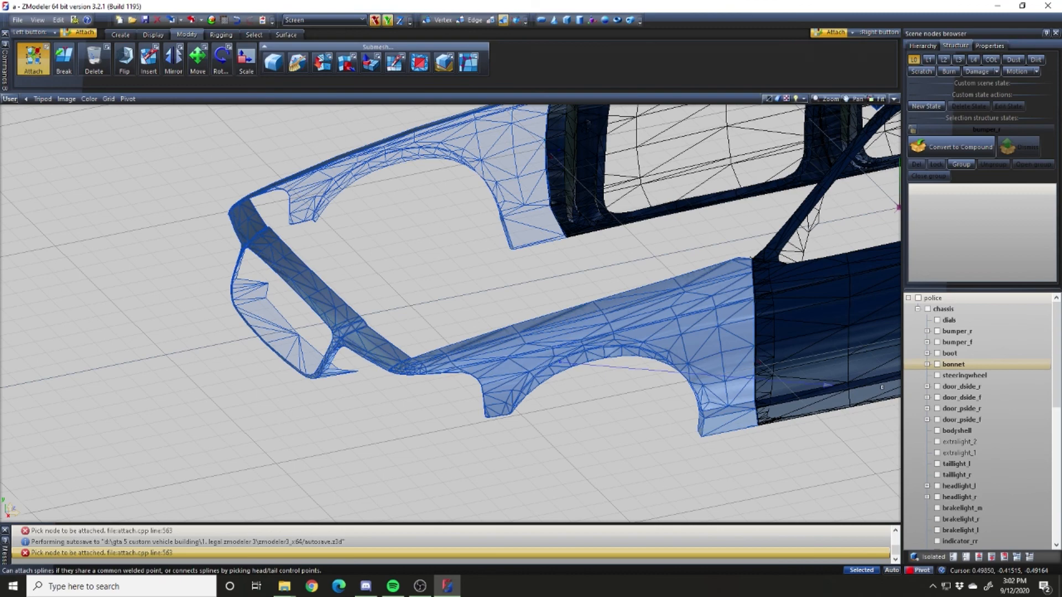
left_click(453, 342)
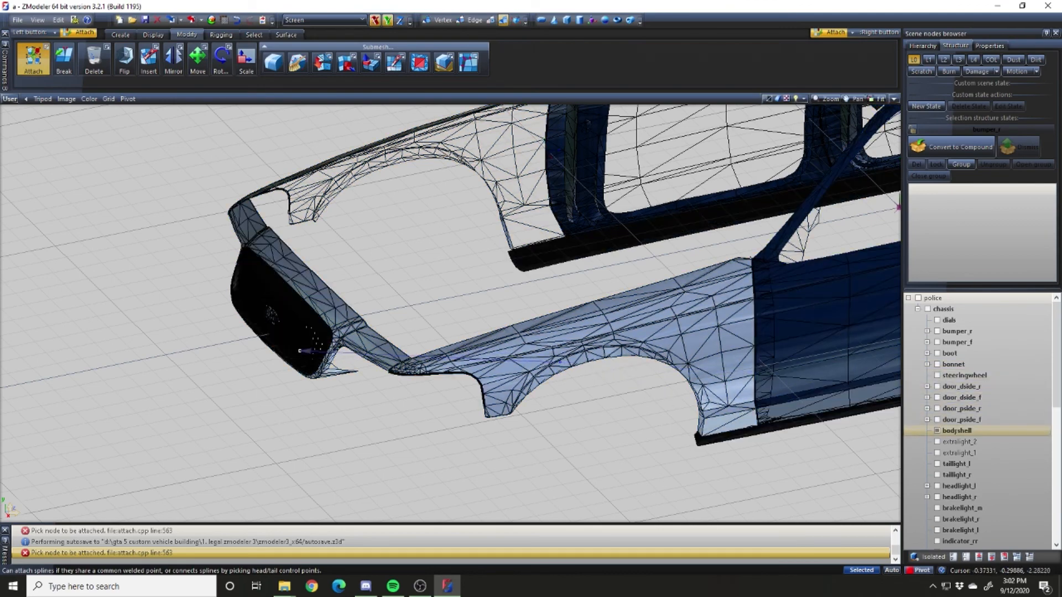
left_click(937, 431)
Attach the new rear bumper to the template's bumper_r node under chassis
scroll(362, 385, "down", 3)
scroll(362, 386, "down", 1)
middle_click_drag(694, 398, 672, 398)
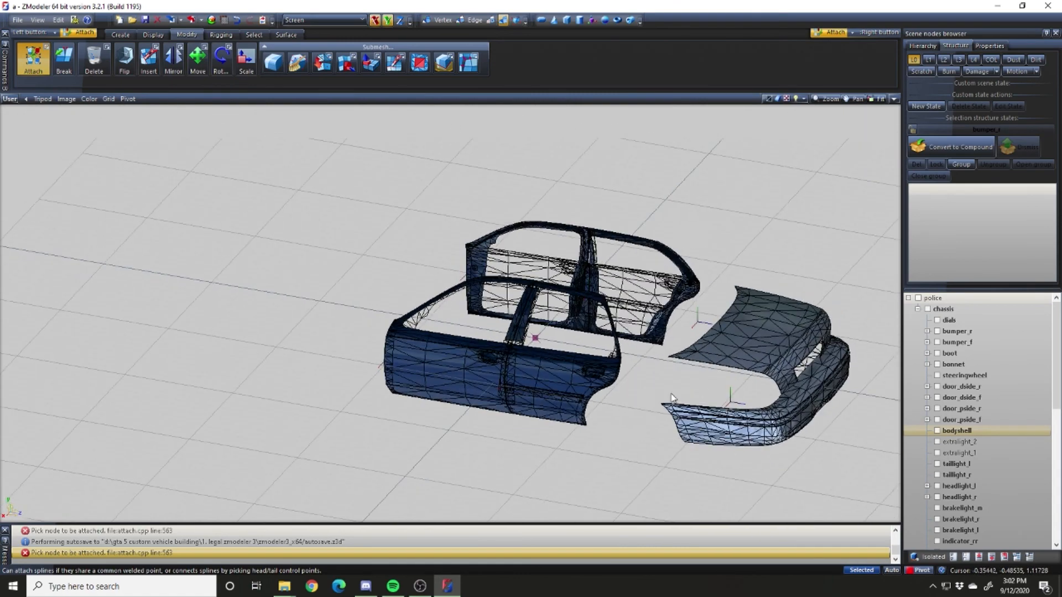
scroll(797, 420, "up", 3)
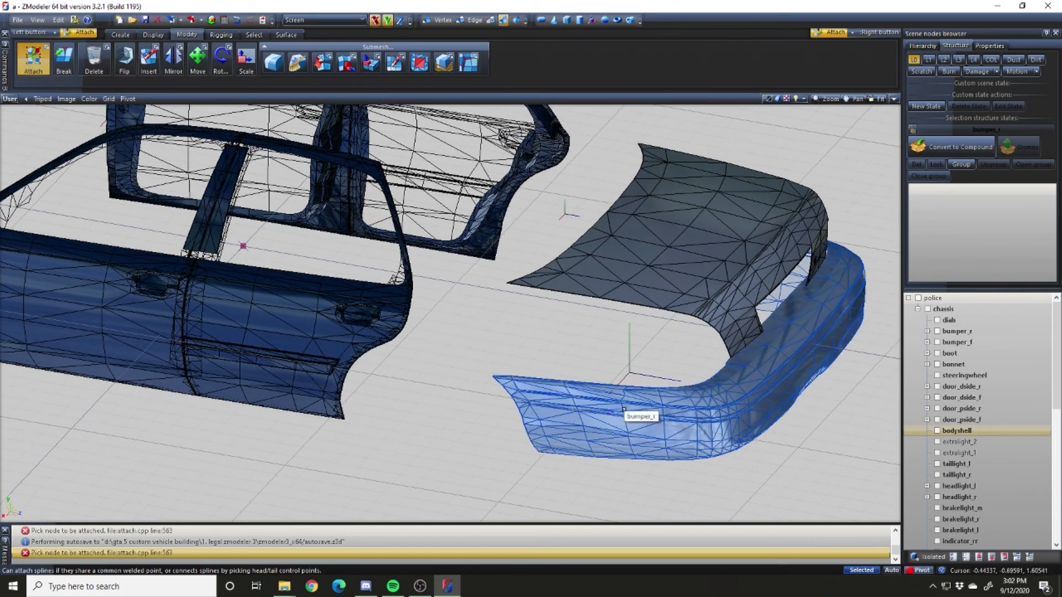
left_click(725, 420)
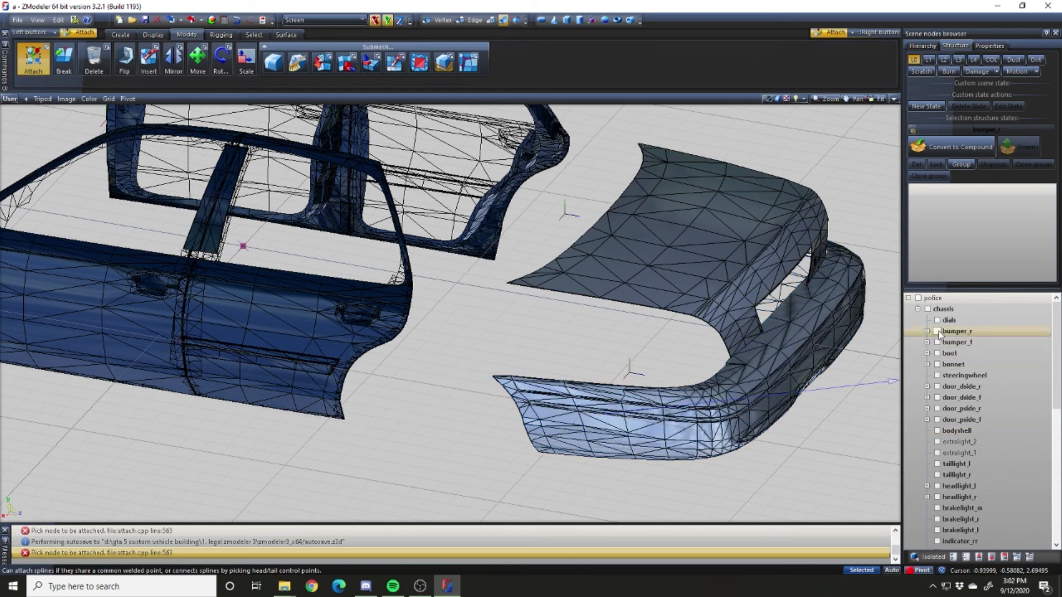
middle_click_drag(639, 427, 772, 335)
left_click(712, 237)
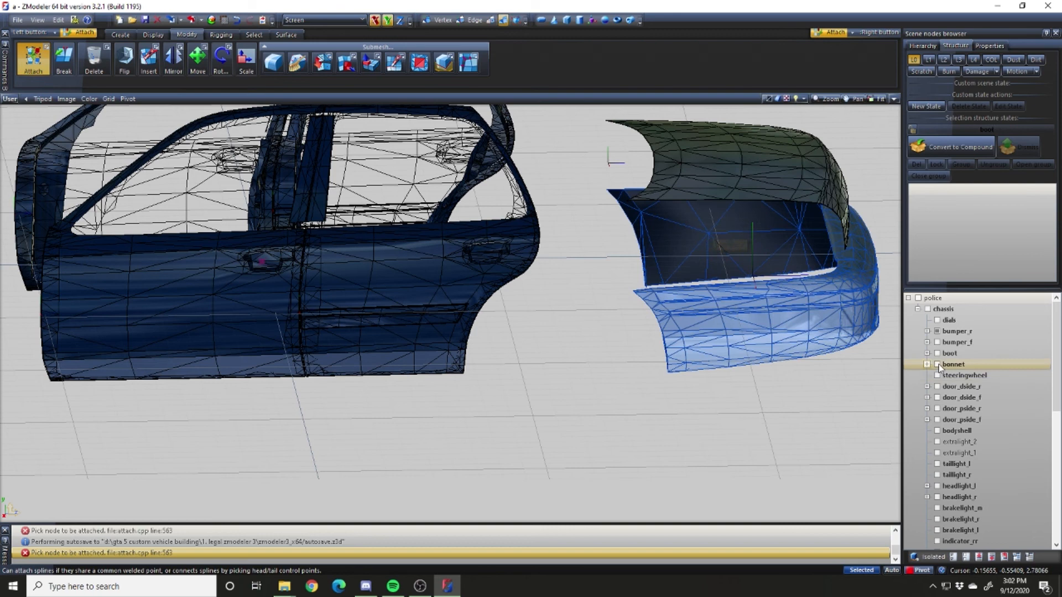
Attach the new boot to the template's boot node under chassis, and hide the bumper_r and boot nodes
left_click(969, 333)
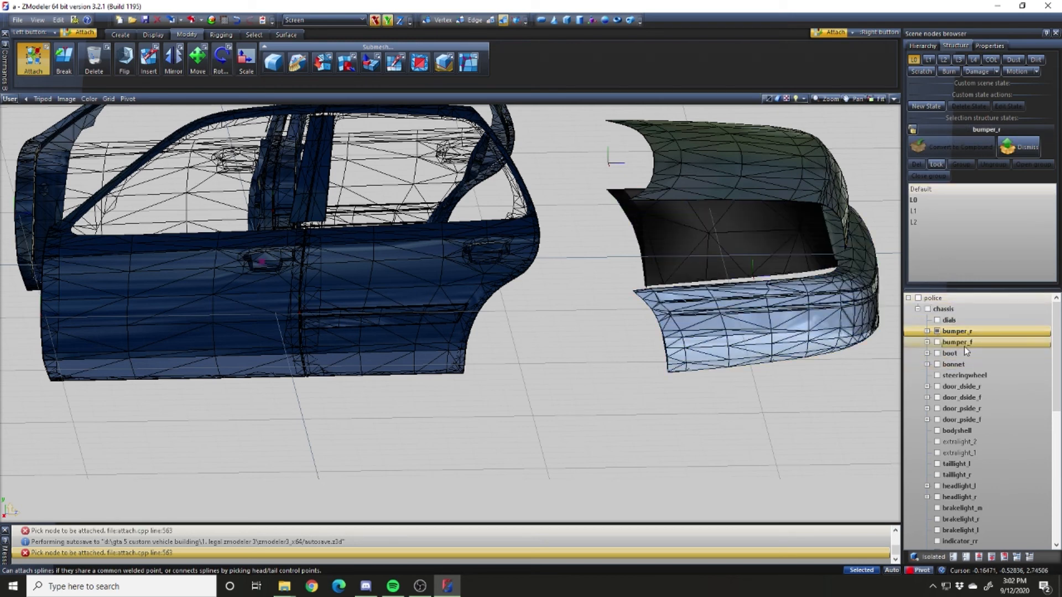
left_click(937, 332)
middle_click_drag(749, 373, 738, 367)
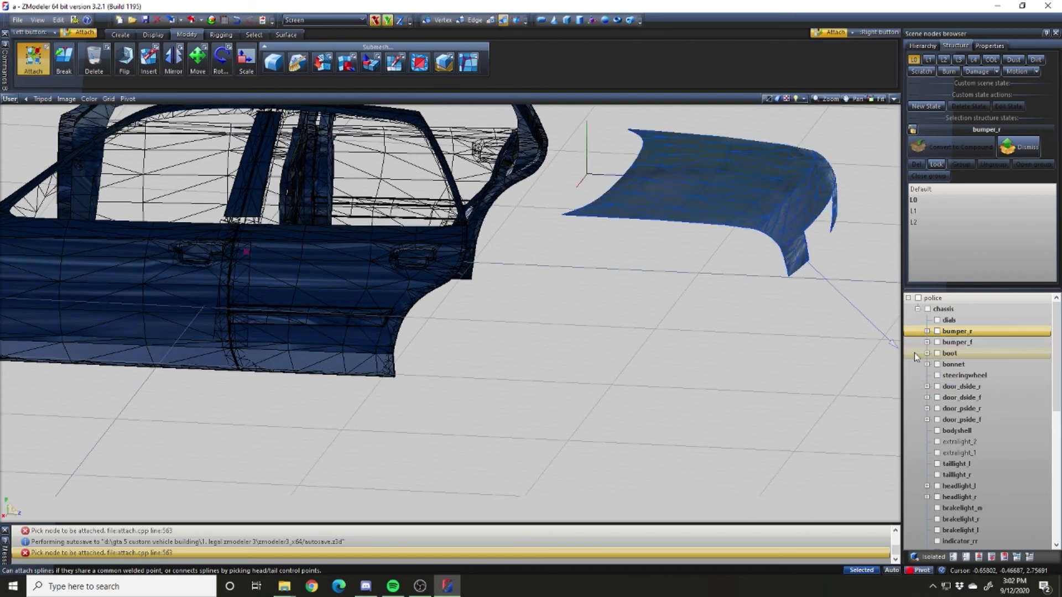
left_click(937, 353)
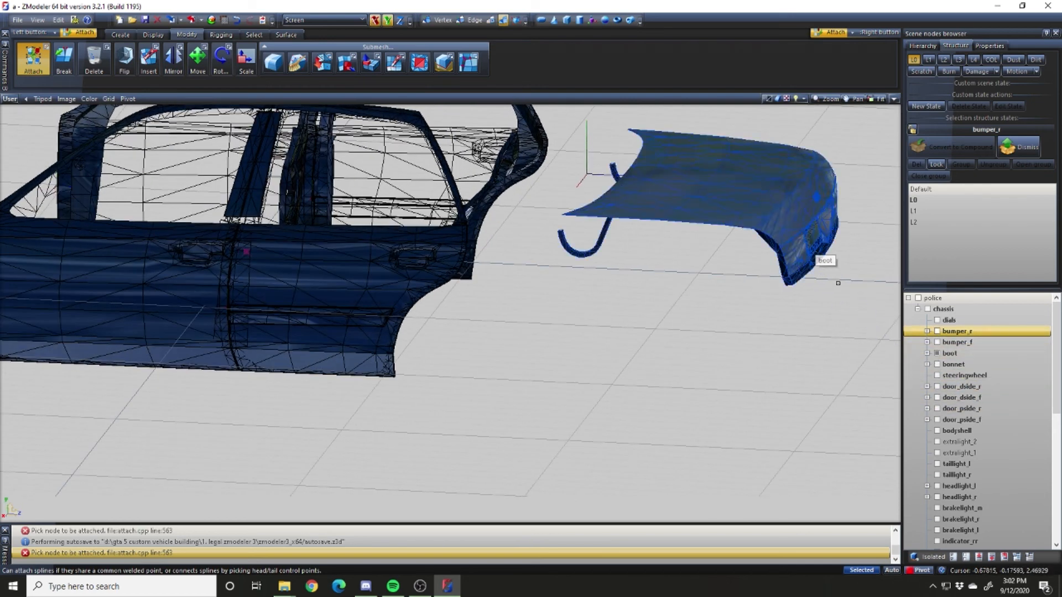
left_click(937, 353)
Show the template's four door nodes under chassis and attach the new front and rear door pieces to the matching nodes
middle_click_drag(718, 357, 595, 298)
left_click(363, 153)
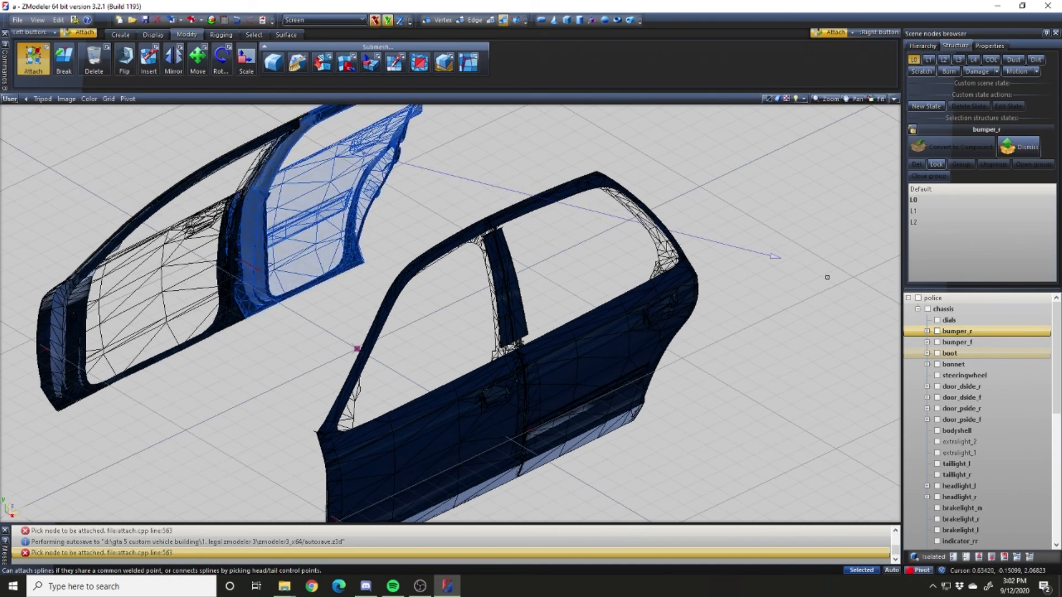
left_click(939, 409)
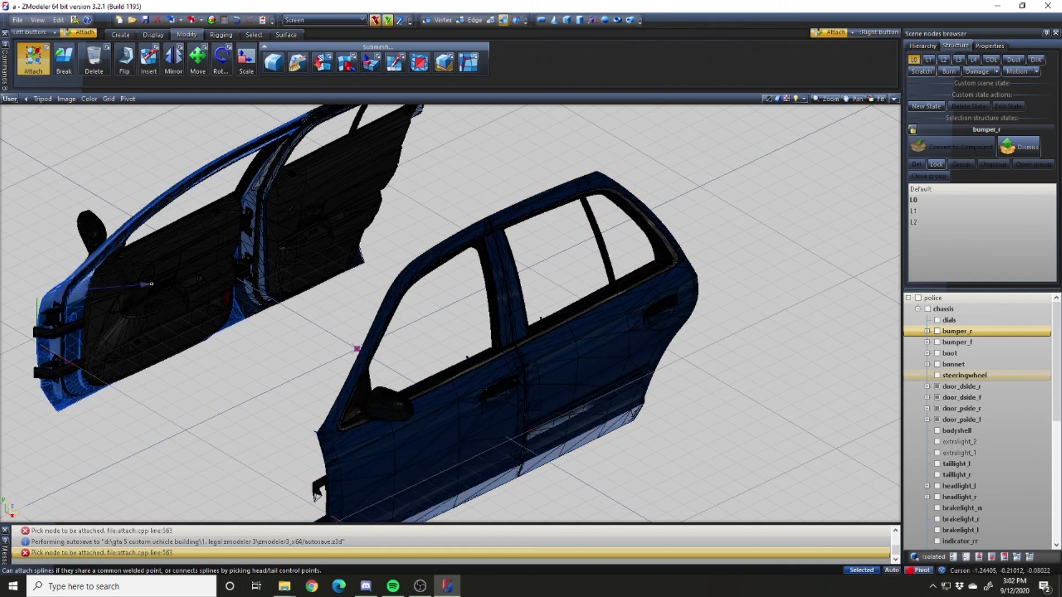
Show all nodes of the police template at the L0 level of detail
scroll(970, 402, "down", 7)
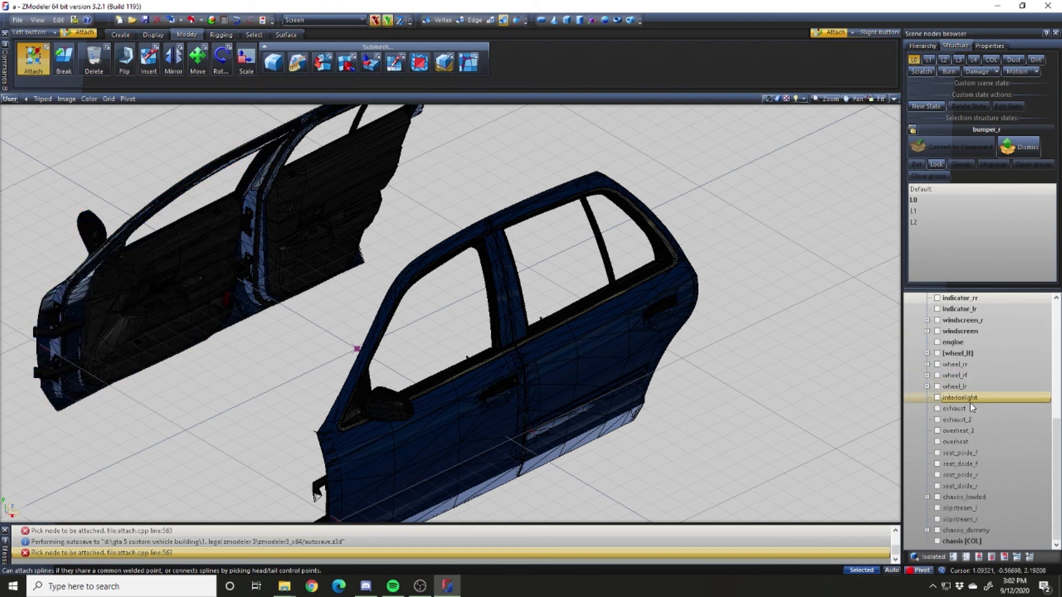
scroll(970, 403, "up", 7)
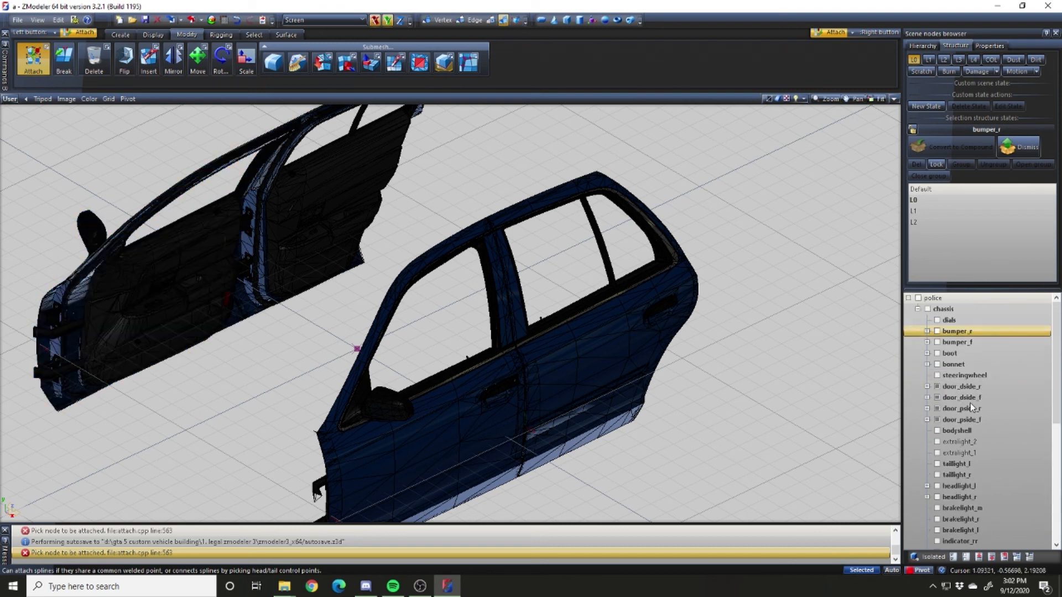
left_click(951, 558)
scroll(791, 415, "down", 3)
middle_click_drag(782, 371, 537, 370)
scroll(553, 368, "up", 6)
left_click(914, 60)
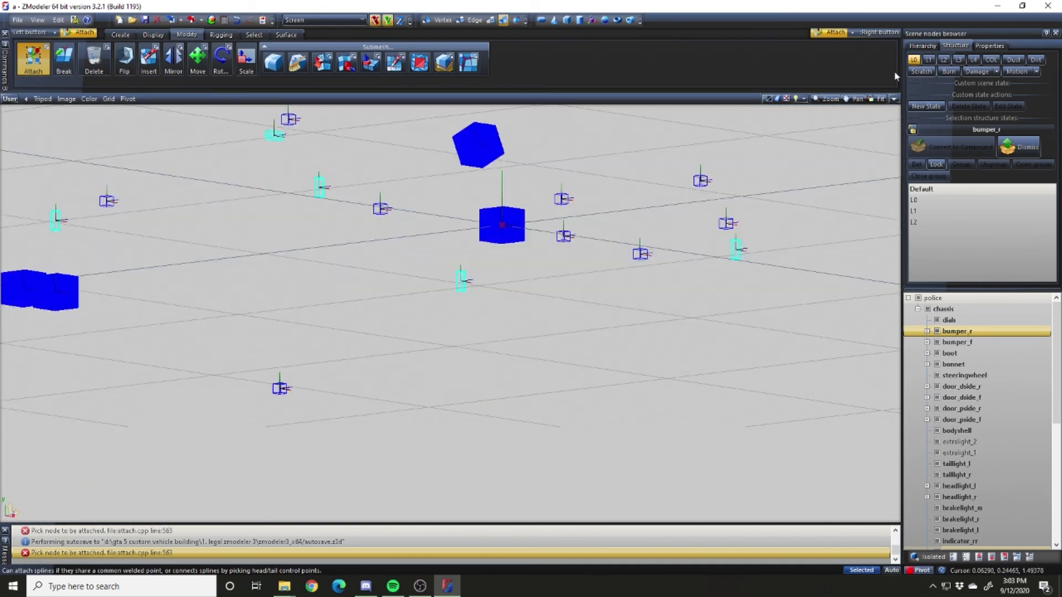
scroll(437, 375, "down", 3)
scroll(437, 374, "down", 2)
middle_click_drag(652, 376, 619, 379)
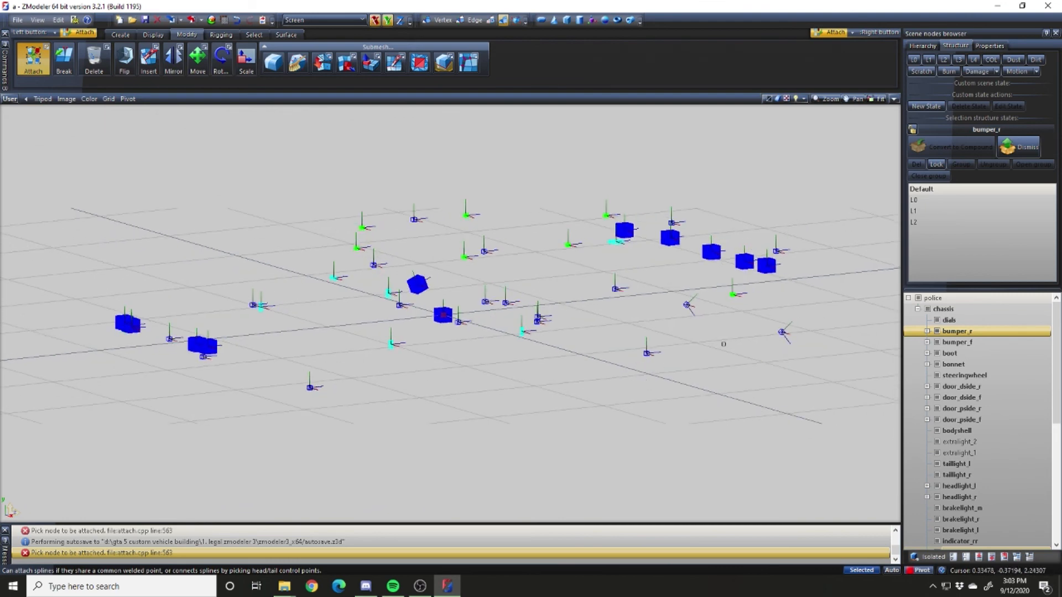
left_click(914, 60)
Display the assembled car in the maximized 3D view and end the Attach command
middle_click_drag(457, 413, 464, 410)
key("alt+w")
key("alt+w")
middle_click_drag(552, 400, 424, 284)
scroll(564, 402, "down", 2)
scroll(477, 311, "up", 2)
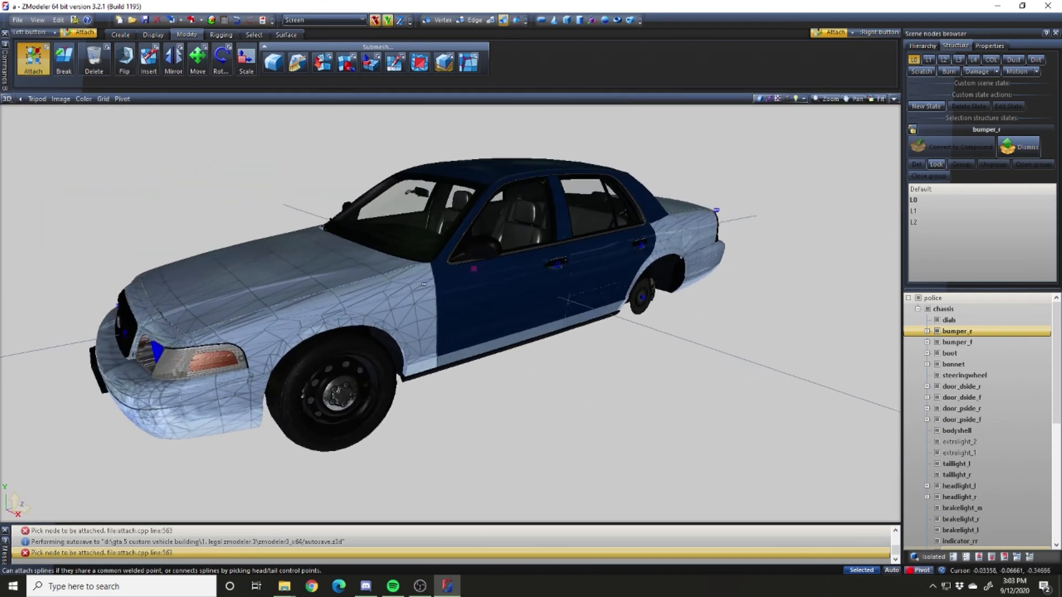
left_click(33, 58)
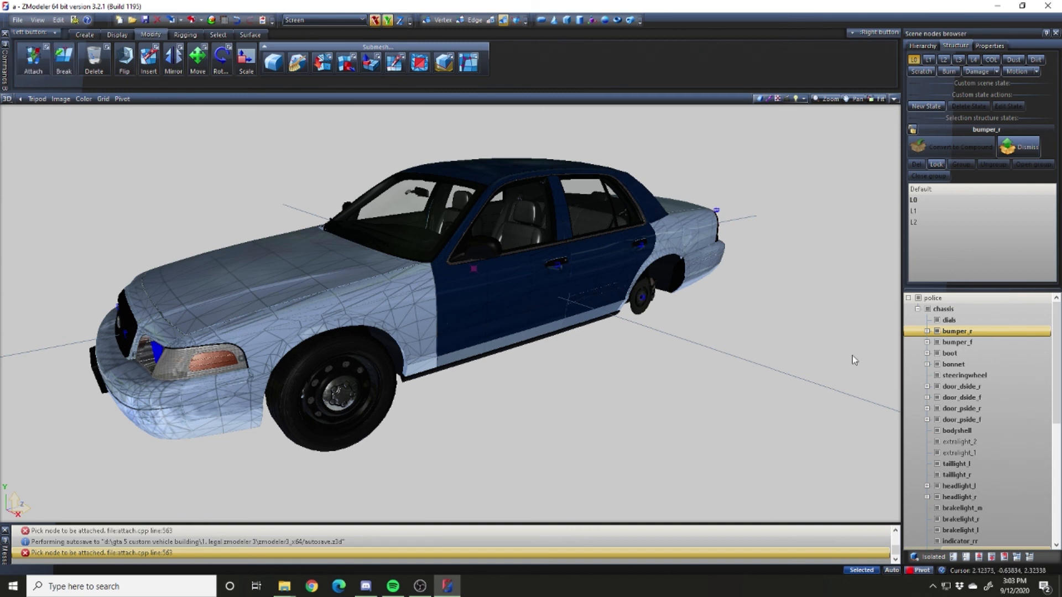
Compare the car's L1, L2 and L3 levels of detail, and return to L0
left_click(930, 60)
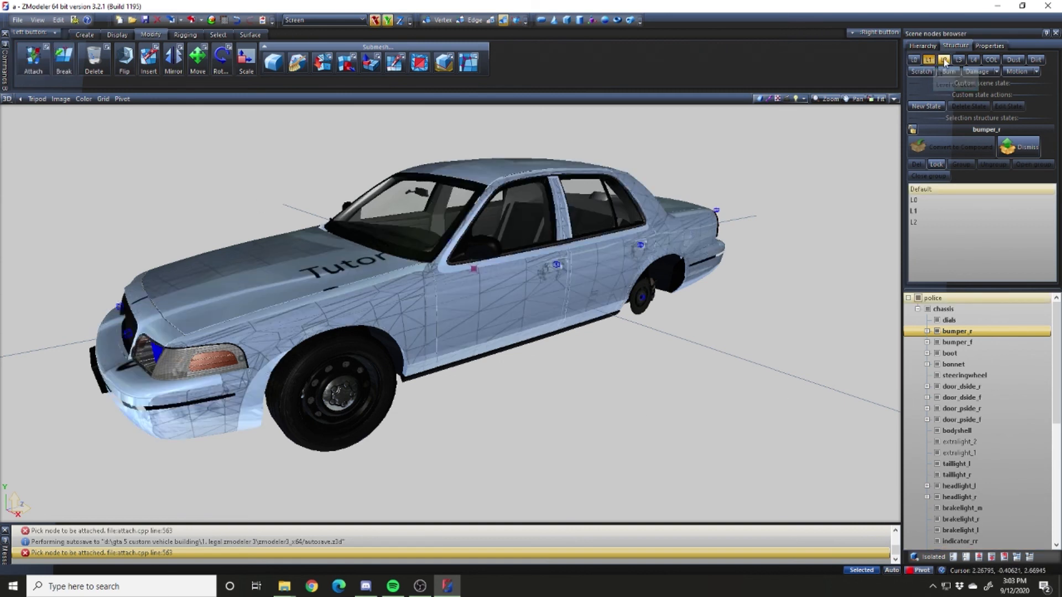
left_click(944, 60)
left_click(958, 60)
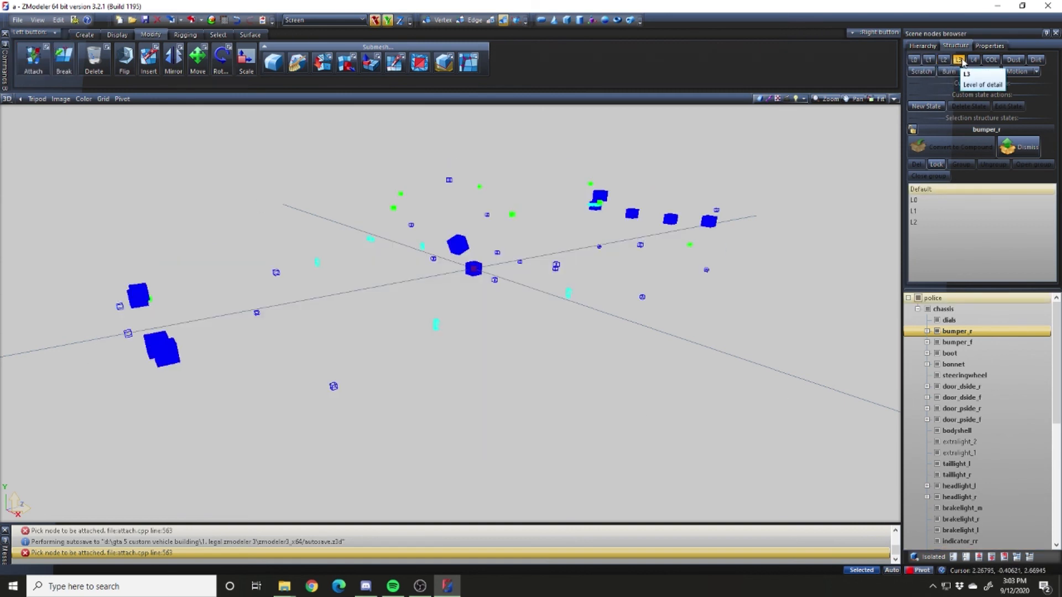
left_click(944, 60)
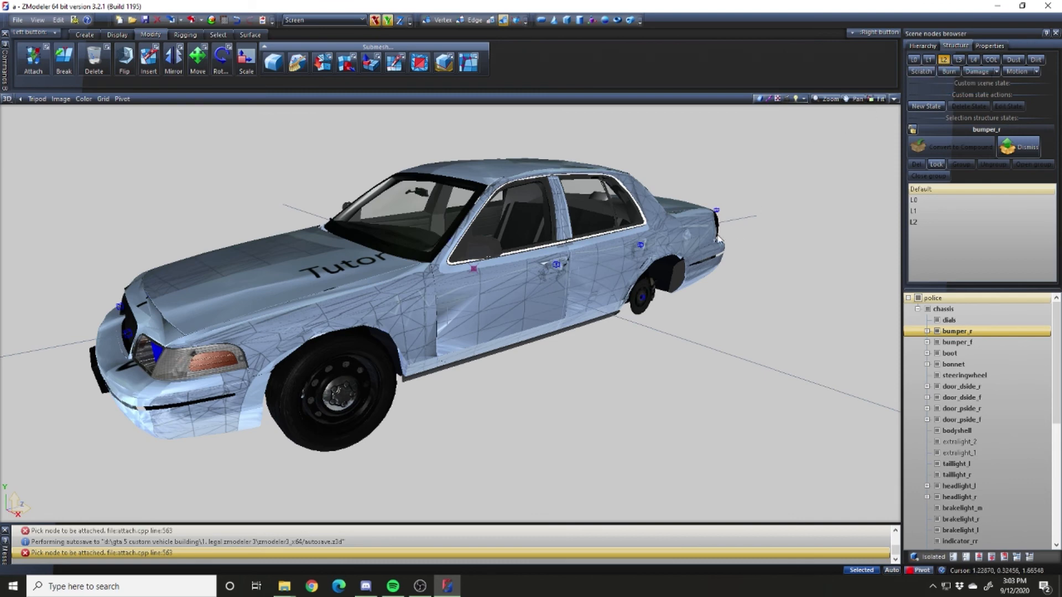
middle_click_drag(670, 362, 725, 357)
left_click(914, 60)
Examine the two-tone L0 body of the assembled car from both sides and the front
middle_click_drag(751, 283, 666, 313)
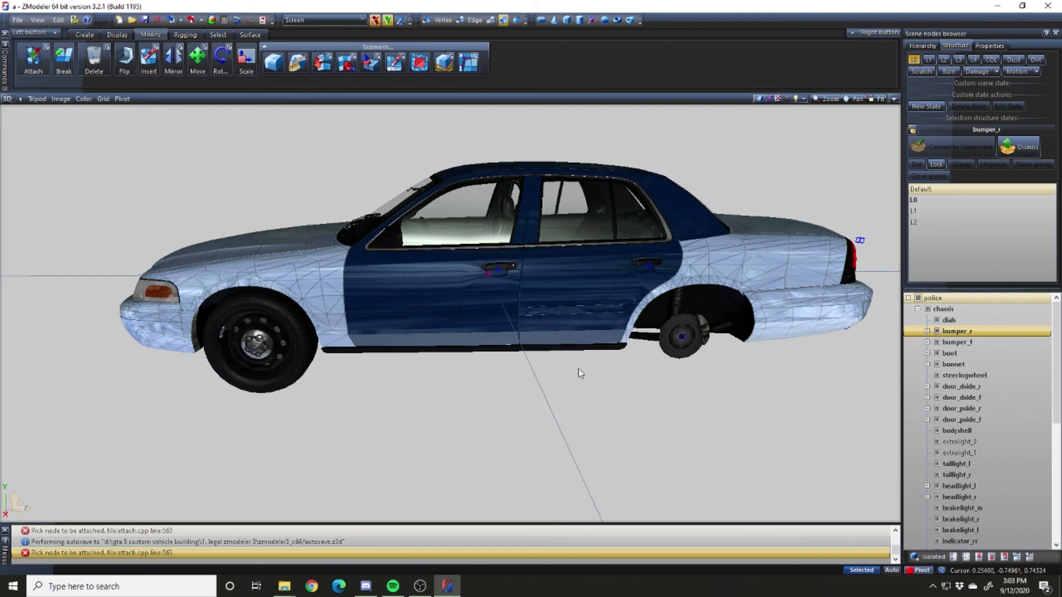
middle_click_drag(557, 357, 593, 290)
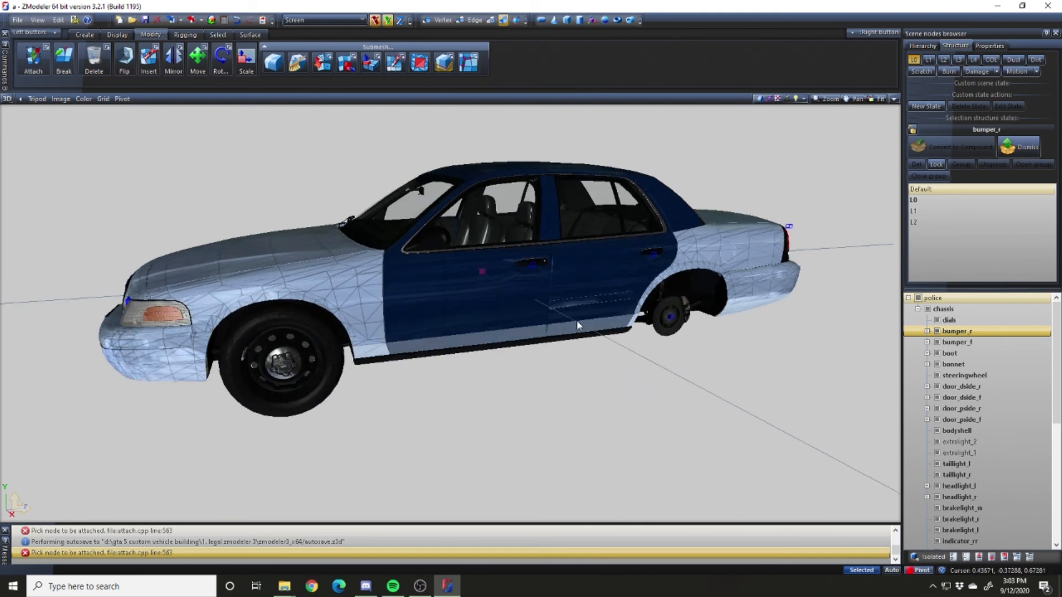
middle_click_drag(576, 326, 577, 242)
middle_click_drag(572, 320, 624, 331)
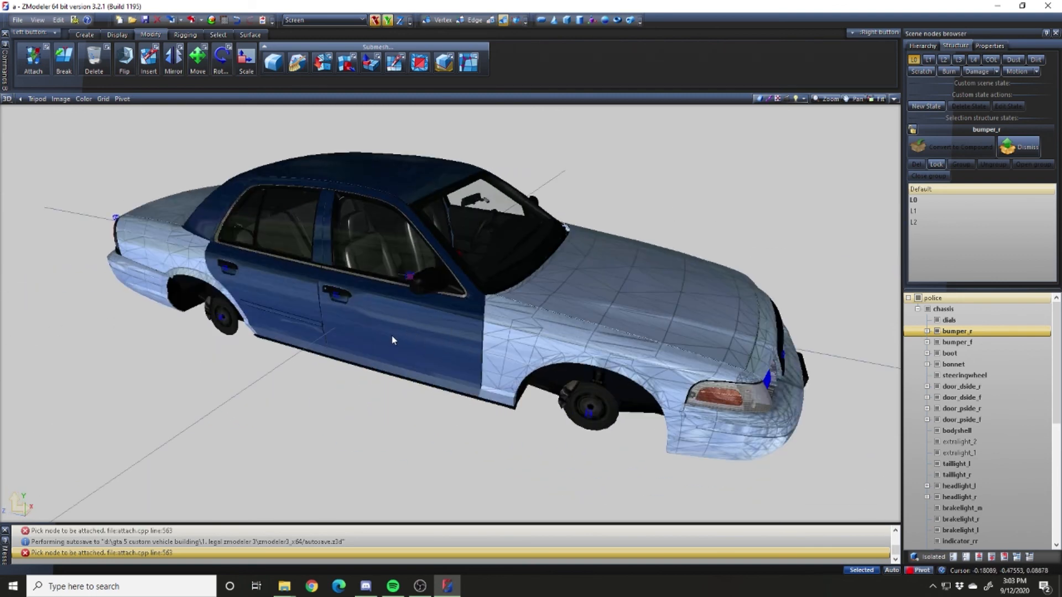
middle_click_drag(394, 339, 363, 341)
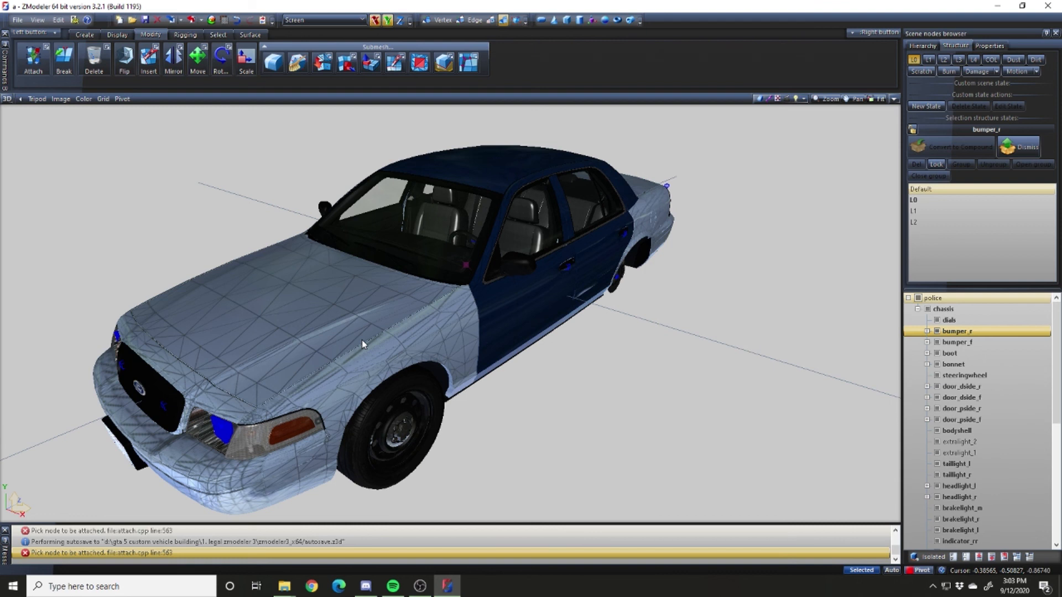
mouse_move(588, 422)
middle_mouse_down()
mouse_move(619, 415)
mouse_move(590, 413)
middle_mouse_up()
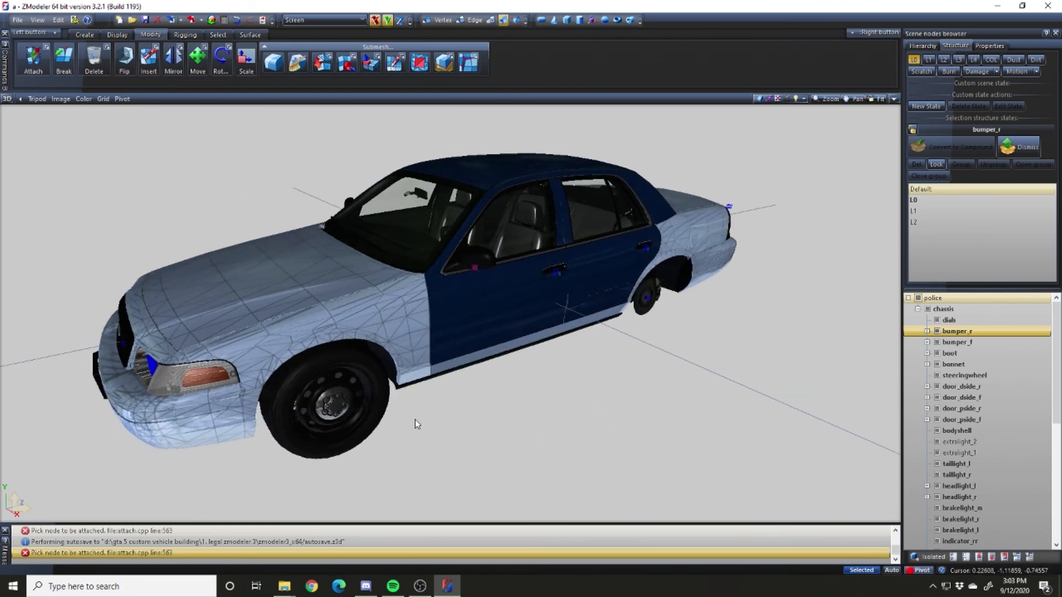
middle_click_drag(657, 410, 619, 411)
scroll(517, 426, "up", 2)
middle_click_drag(517, 426, 545, 418)
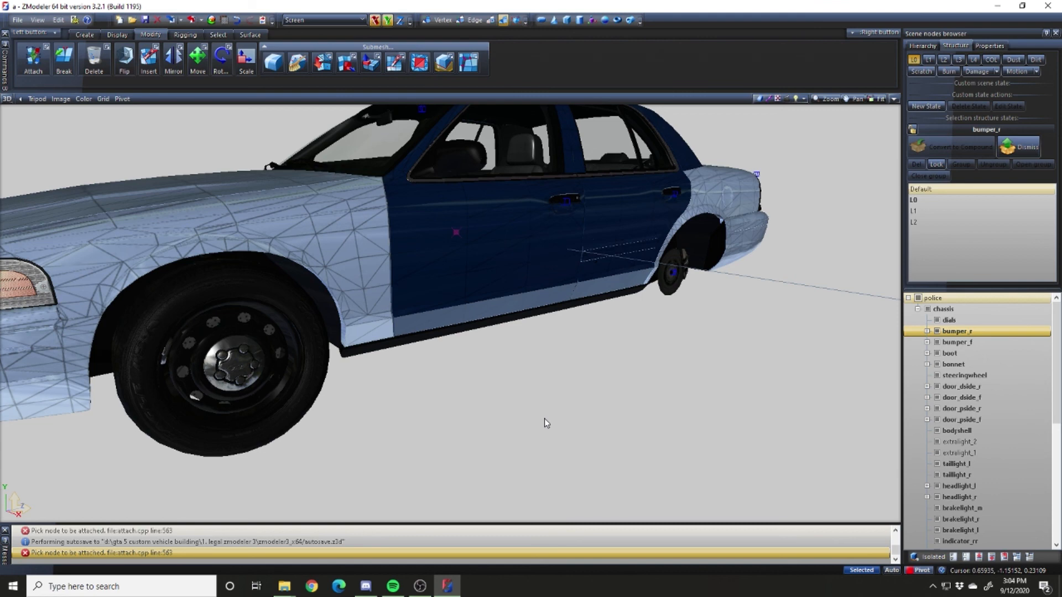
mouse_move(588, 416)
middle_mouse_down()
mouse_move(605, 415)
mouse_move(595, 393)
mouse_move(600, 400)
middle_mouse_up()
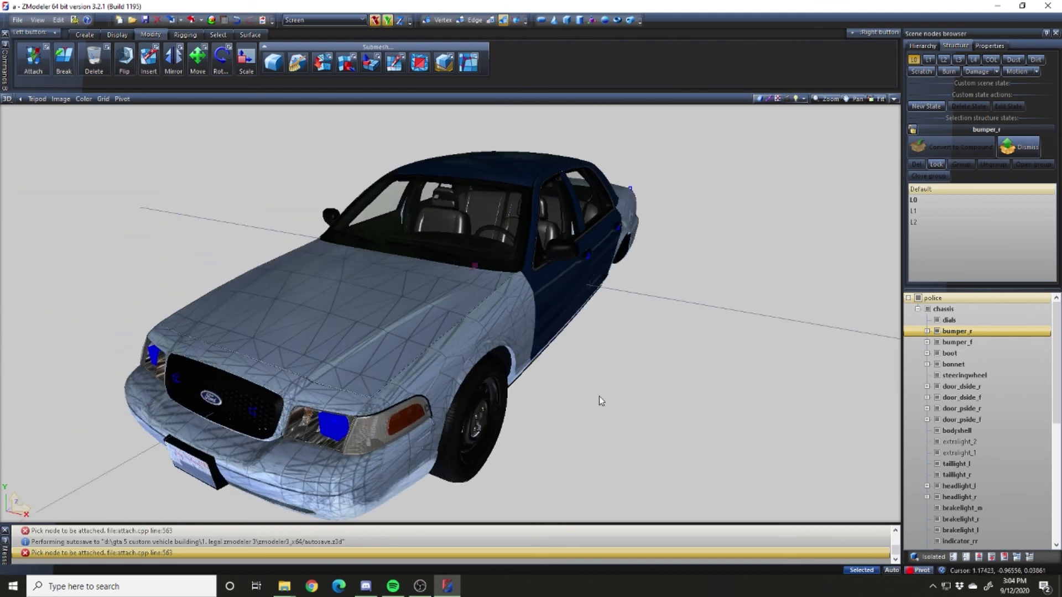